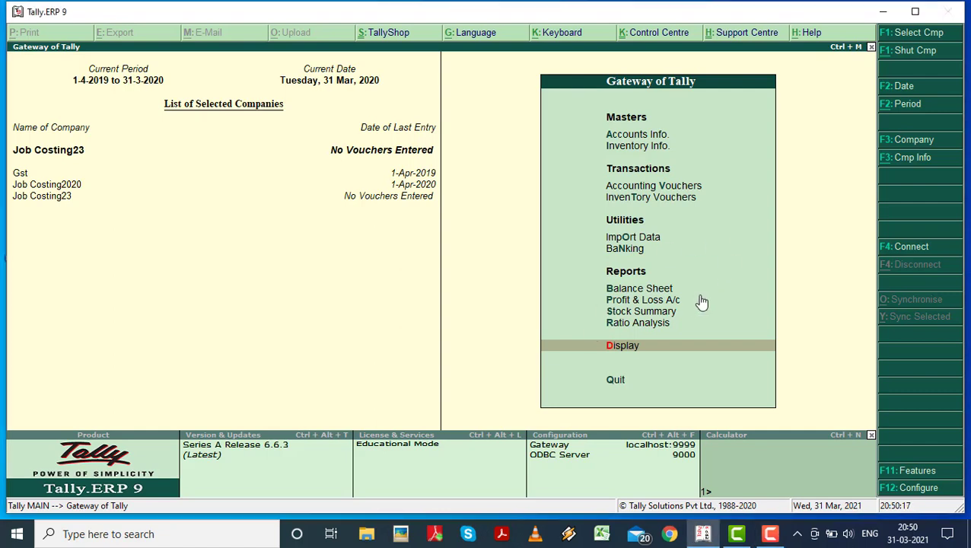
Step: Close the Profit & Loss report and start a new ledger via Accounts Info. > Ledgers > Create
{"action": "left_click", "coordinate": [649, 134]}
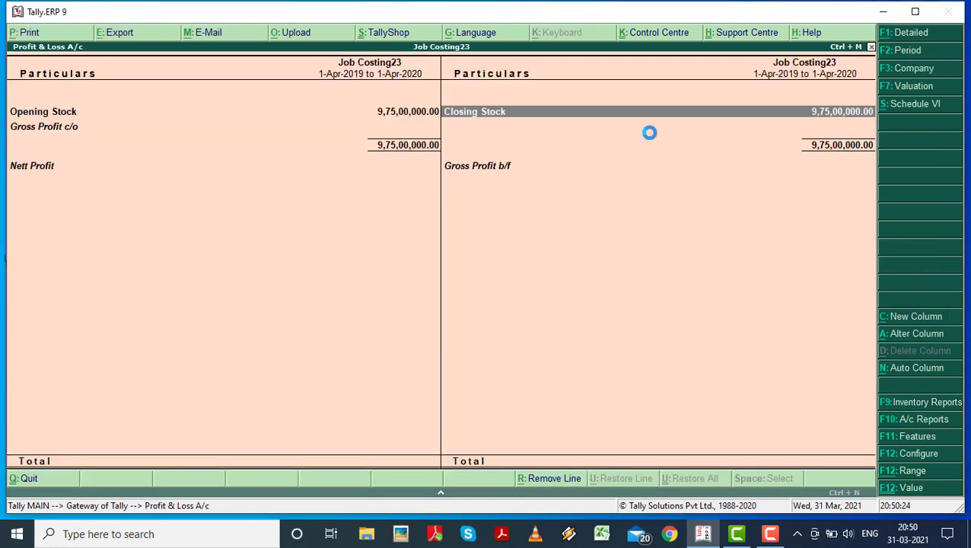
{"action": "key", "text": "Escape"}
{"action": "key", "text": "Up"}
{"action": "key", "text": "Up"}
{"action": "key", "text": "Up"}
{"action": "key", "text": "Up"}
{"action": "key", "text": "Up"}
{"action": "key", "text": "Up"}
{"action": "key", "text": "Up"}
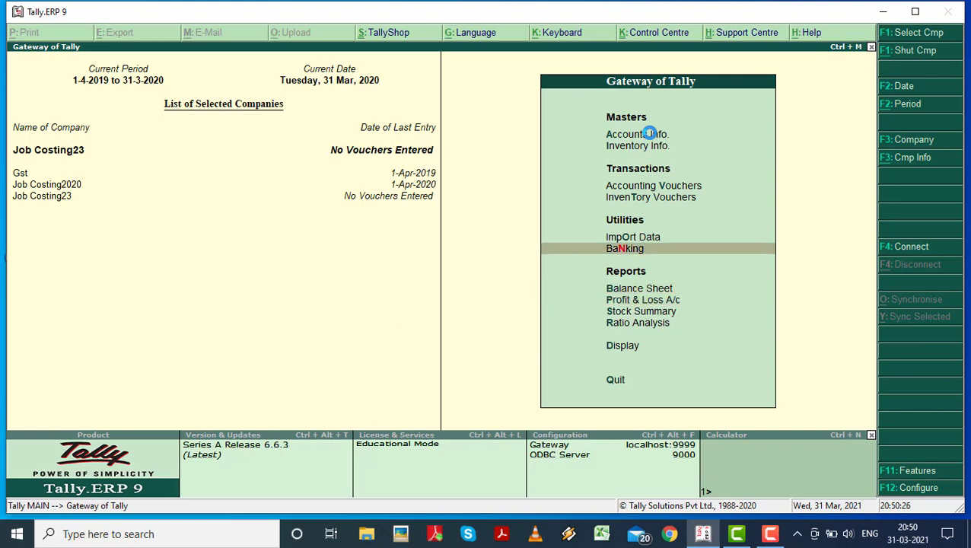
{"action": "key", "text": "Return"}
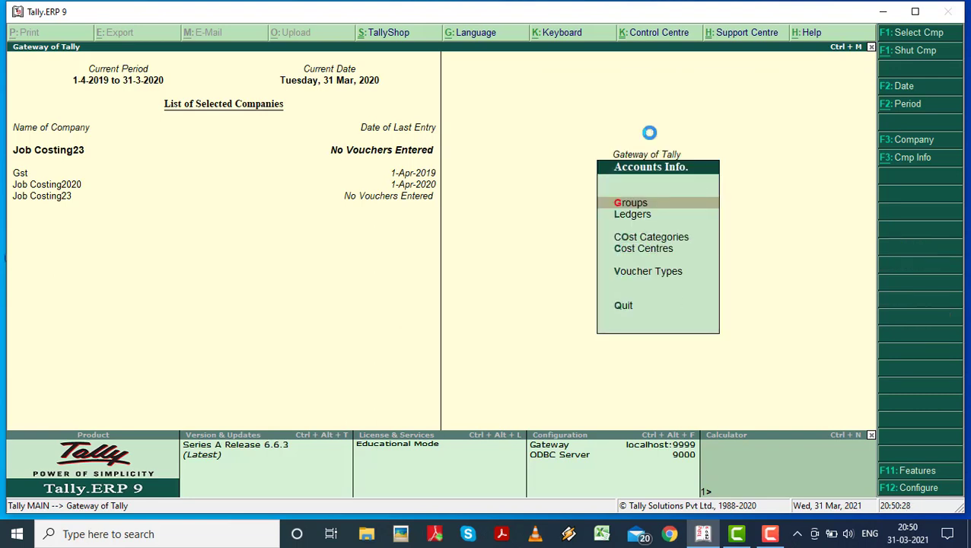
{"action": "key", "text": "Down"}
{"action": "key", "text": "Return"}
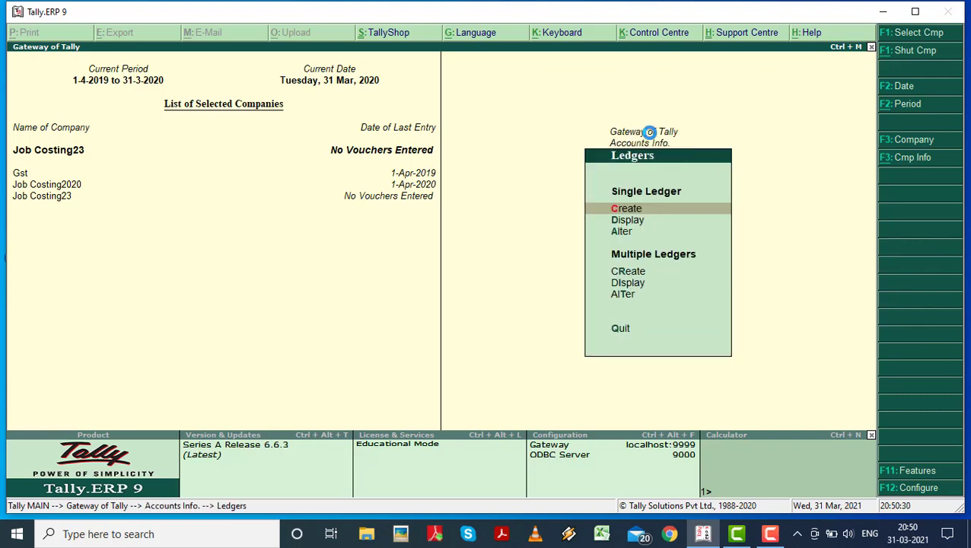
{"action": "key", "text": "Return"}
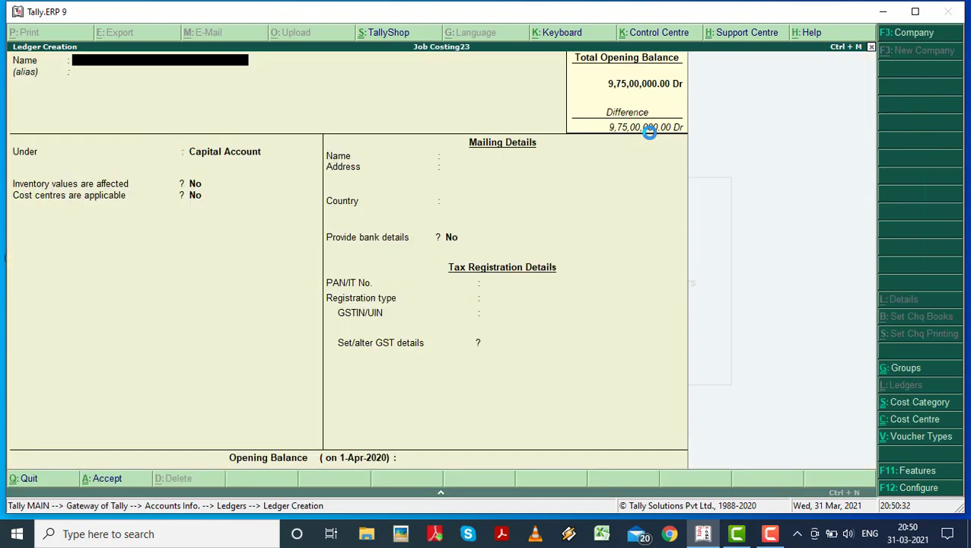
Step: Create the Supervisor's Salary ledger under Indirect Expenses with supply type Goods
{"action": "type", "text": "Supervisor's Salary"}
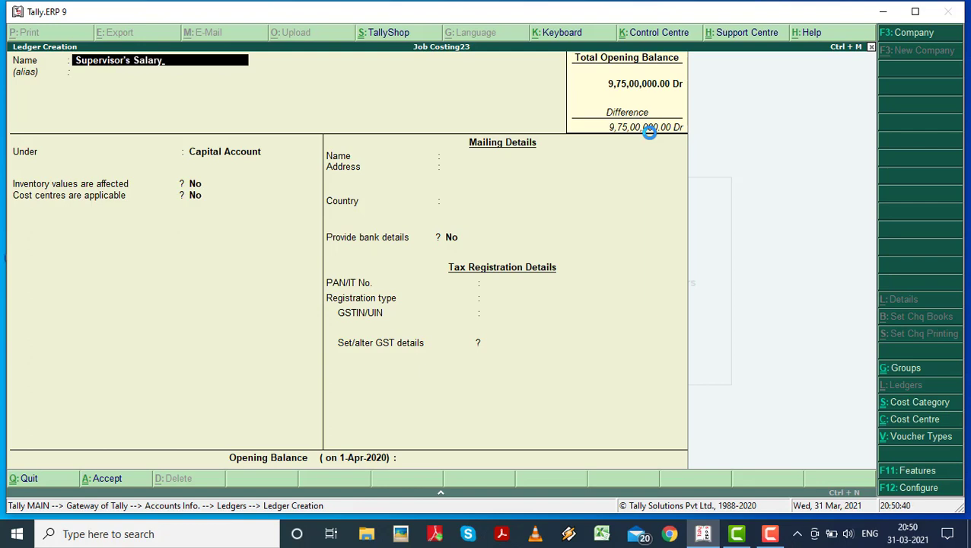
{"action": "key", "text": "Return"}
{"action": "key", "text": "Return"}
{"action": "type", "text": "Indi"}
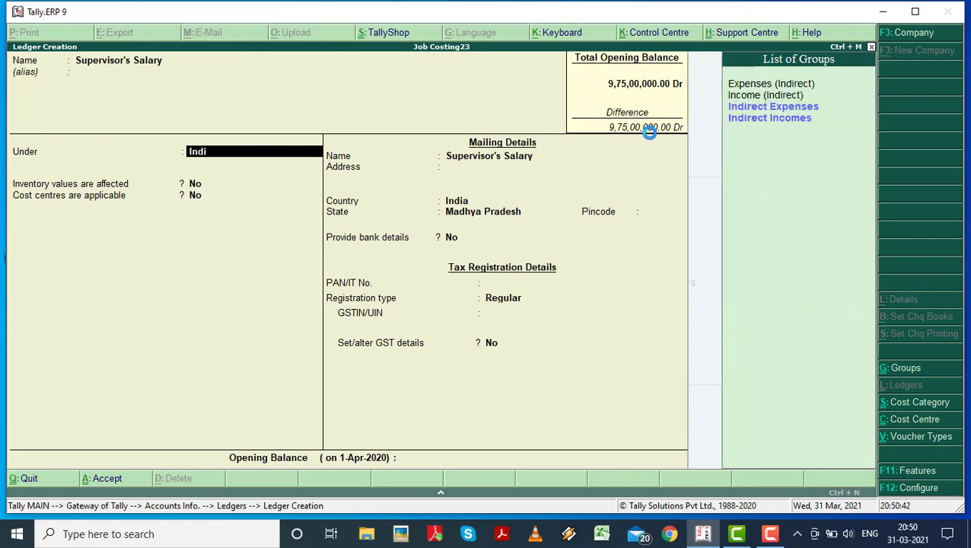
{"action": "key", "text": "Return"}
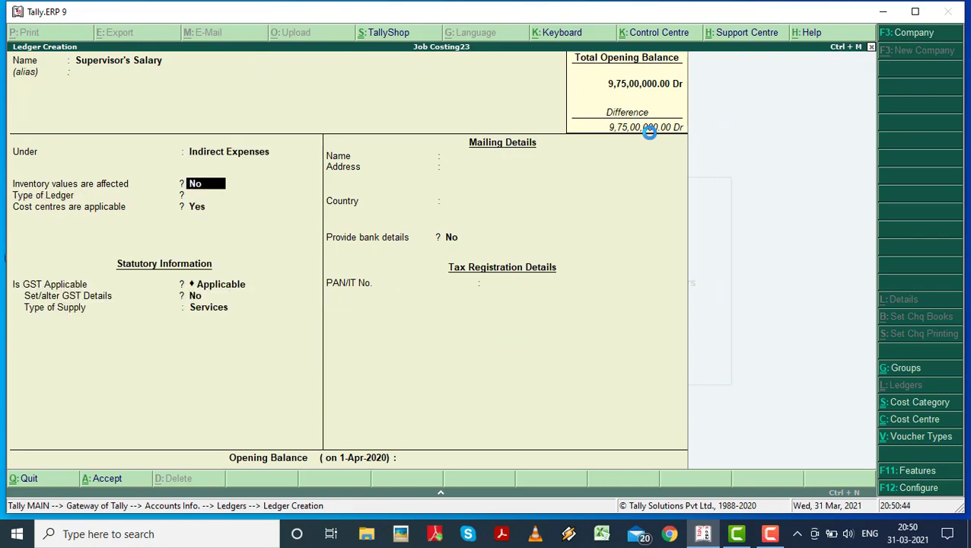
{"action": "key", "text": "Return"}
{"action": "key", "text": "Return"}
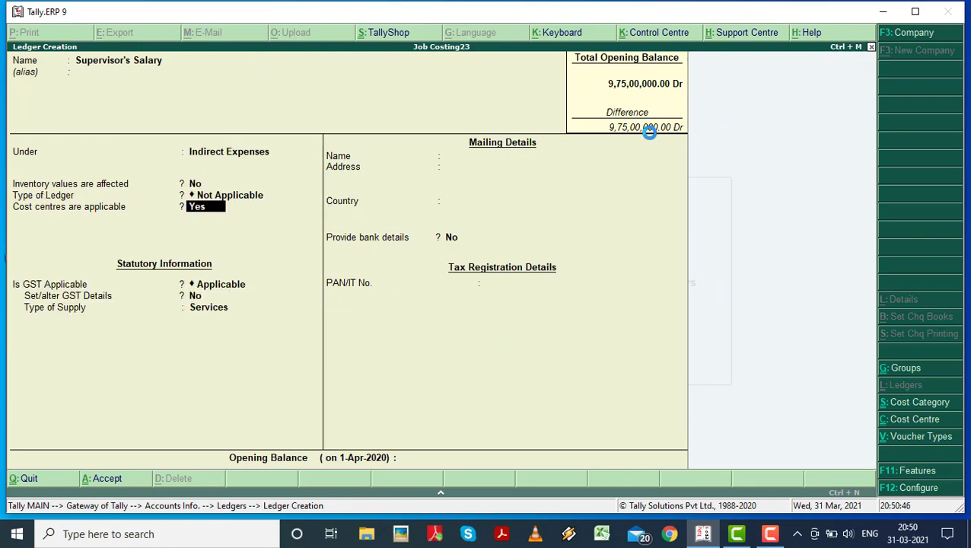
{"action": "key", "text": "Return"}
{"action": "key", "text": "Return"}
{"action": "key", "text": "Return"}
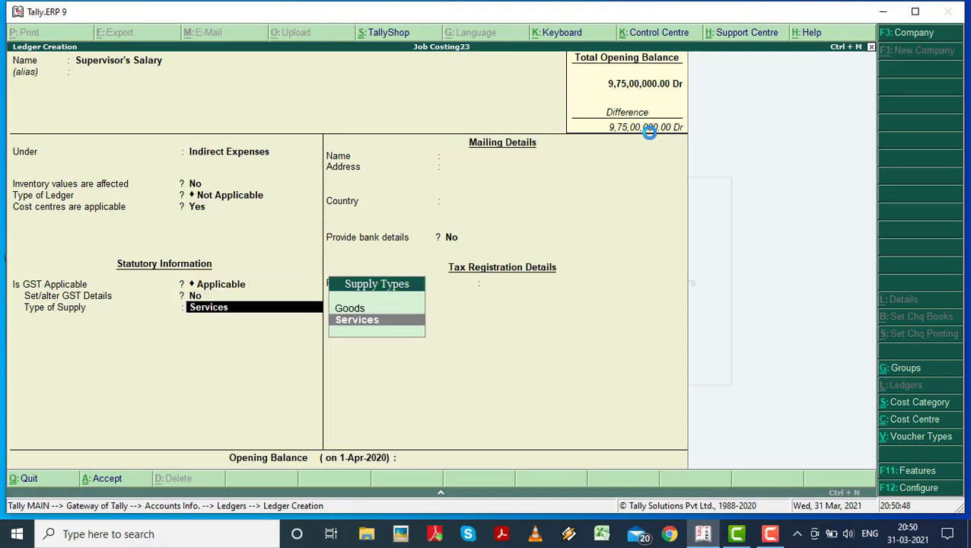
{"action": "key", "text": "Up"}
{"action": "key", "text": "Return"}
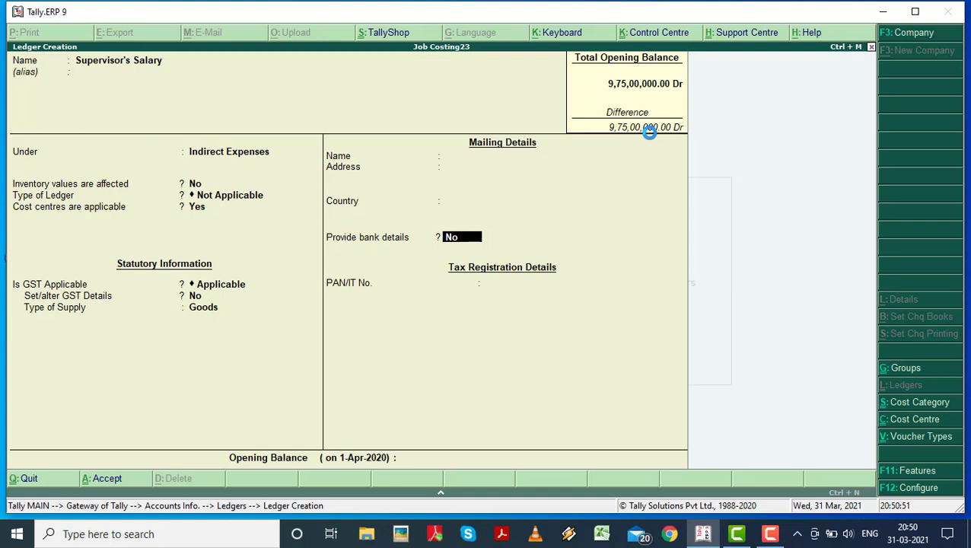
{"action": "key", "text": "ctrl+a"}
Step: Create the Transporation charges ledger under Indirect Expenses
{"action": "type", "text": "Tra"}
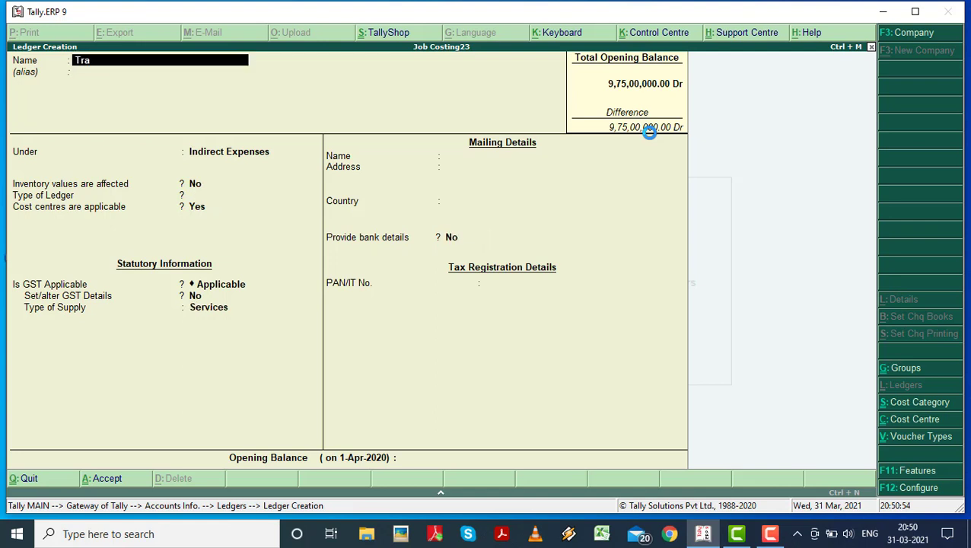
{"action": "type", "text": "nsporation c"}
{"action": "type", "text": "harges"}
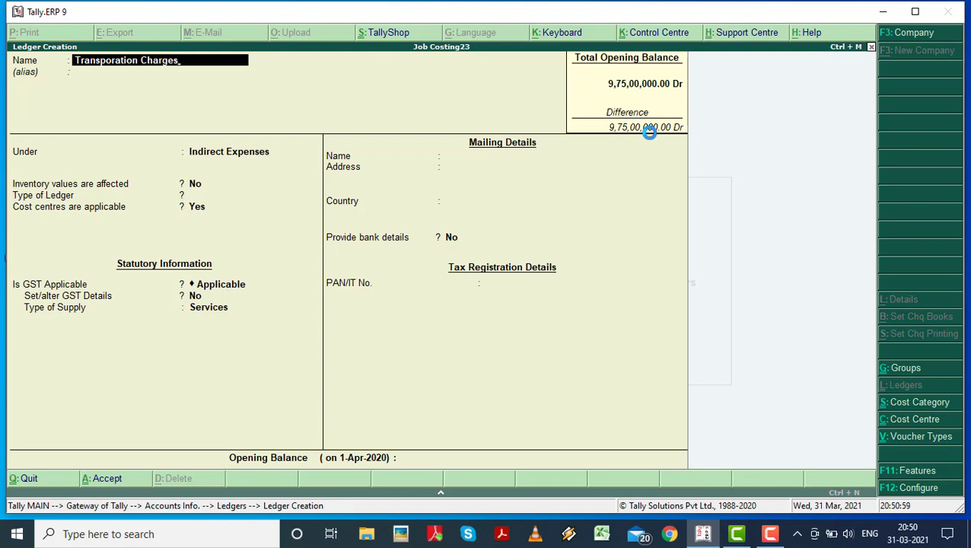
{"action": "key", "text": "Return"}
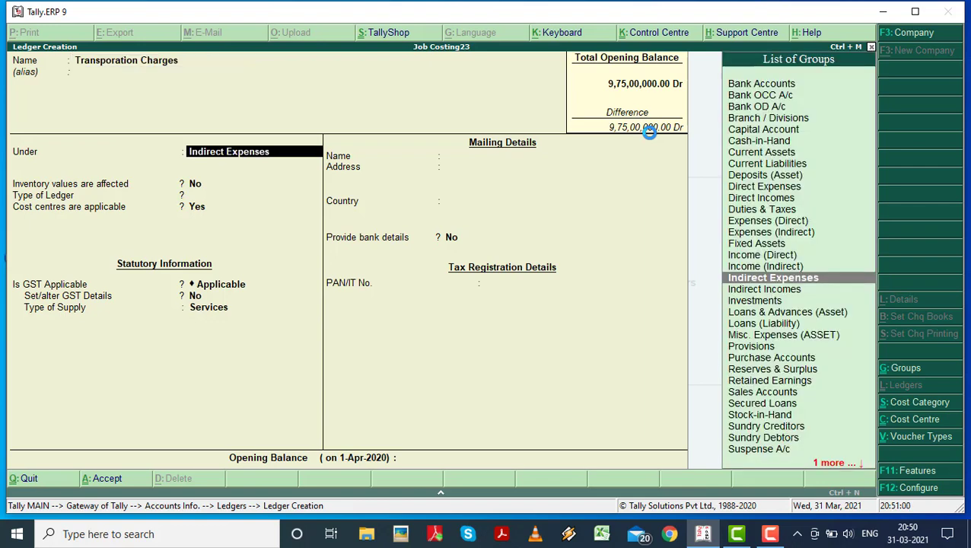
{"action": "key", "text": "Return"}
{"action": "key", "text": "Return"}
{"action": "key", "text": "Return"}
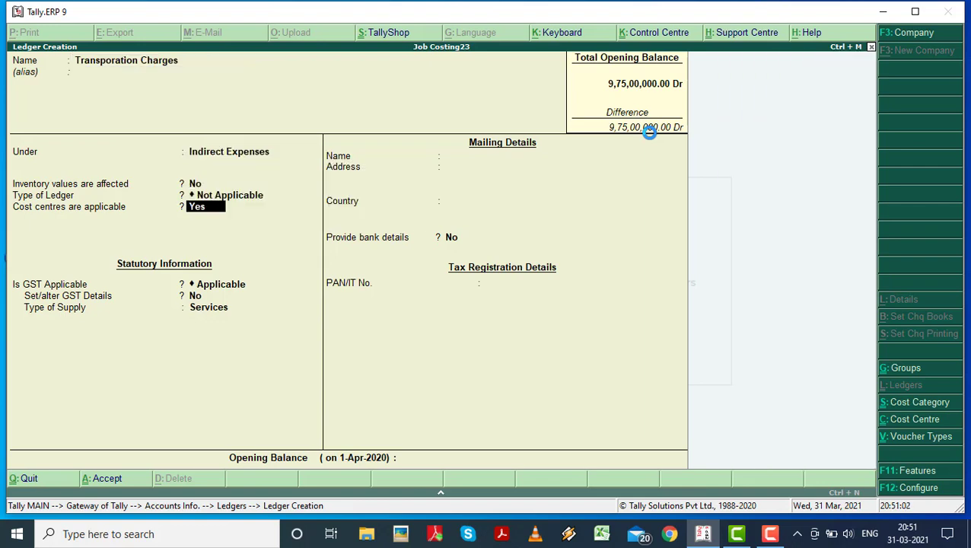
{"action": "key", "text": "Up"}
{"action": "key", "text": "Up"}
{"action": "key", "text": "Up"}
{"action": "key", "text": "Up"}
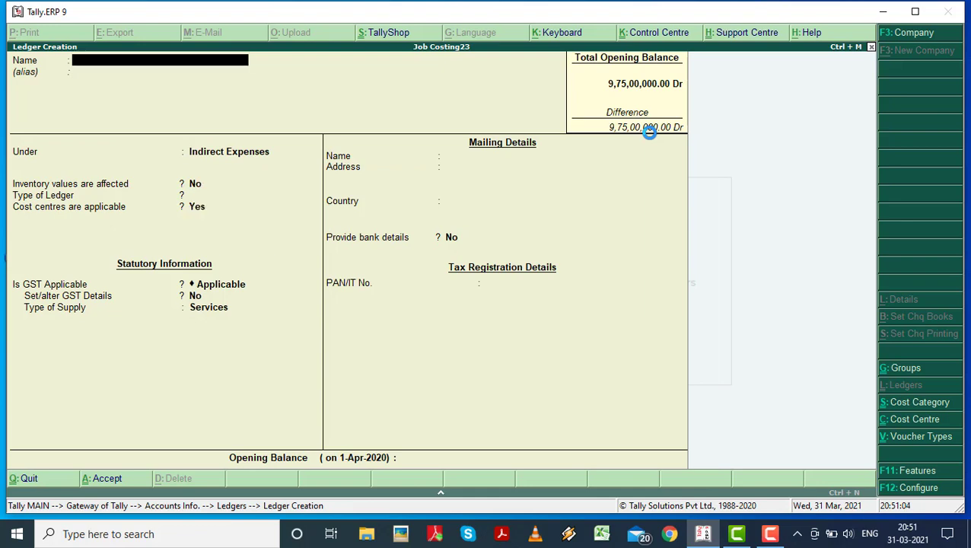
Step: Create the Wages ledger under Direct Expenses
{"action": "type", "text": "Wages"}
{"action": "key", "text": "Return"}
{"action": "type", "text": "Dir"}
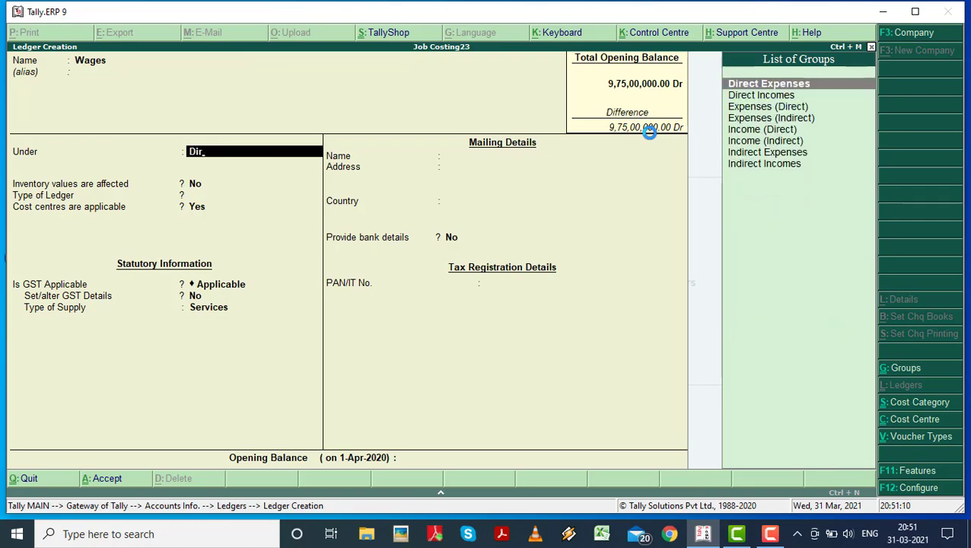
{"action": "key", "text": "Return"}
{"action": "key", "text": "Return"}
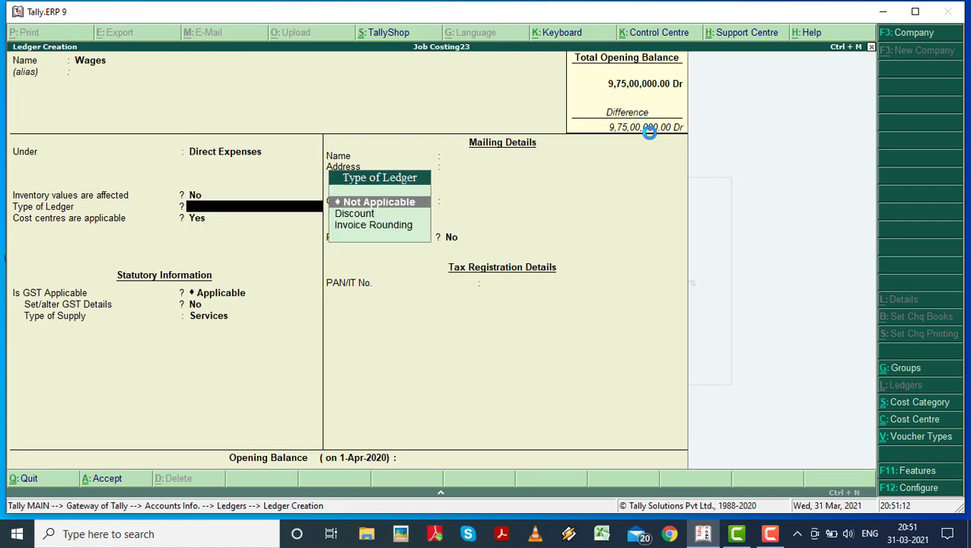
{"action": "key", "text": "ctrl+a"}
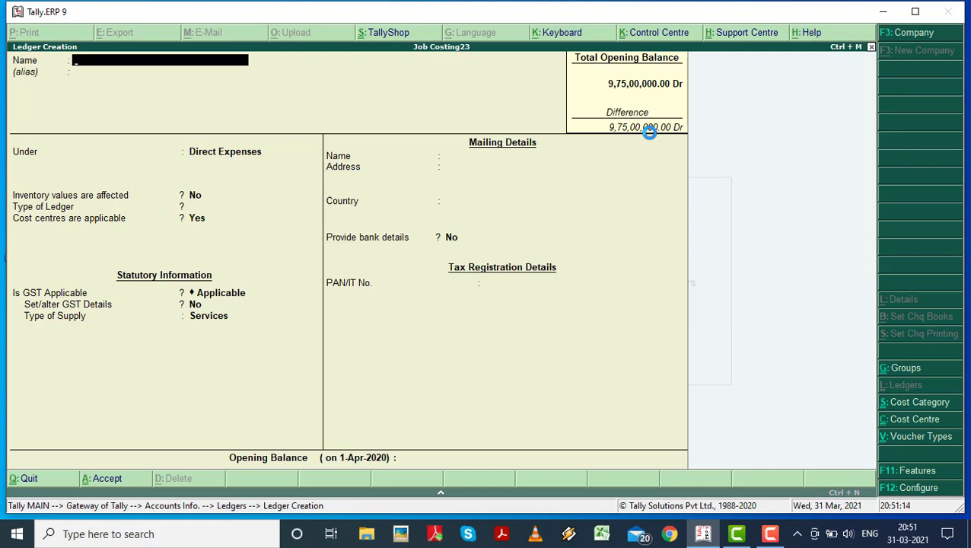
Step: Create a debtor party ledger under Sundry Debtors with bill-by-bill balances
{"action": "type", "text": "Mohan Dr."}
{"action": "key", "text": "Return"}
{"action": "key", "text": "Return"}
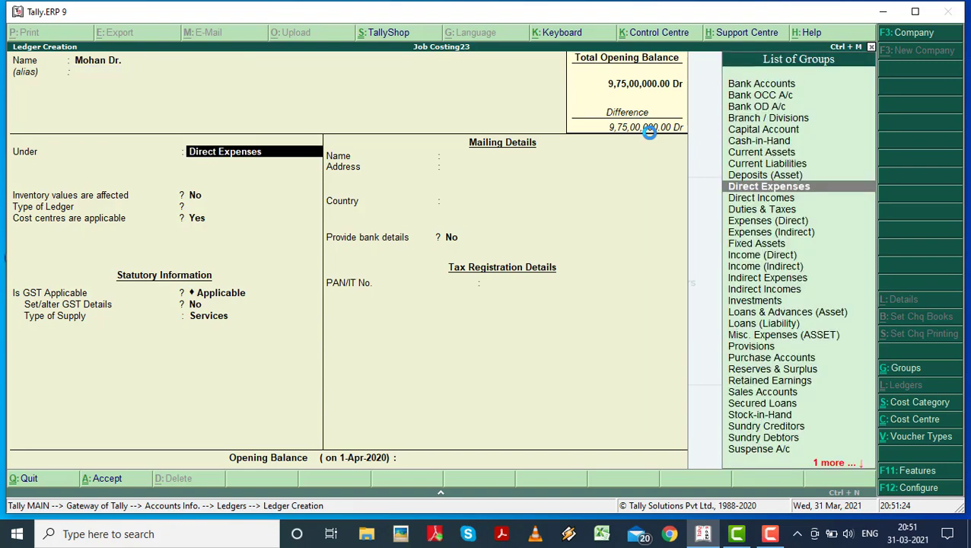
{"action": "type", "text": "Sun"}
{"action": "key", "text": "Down"}
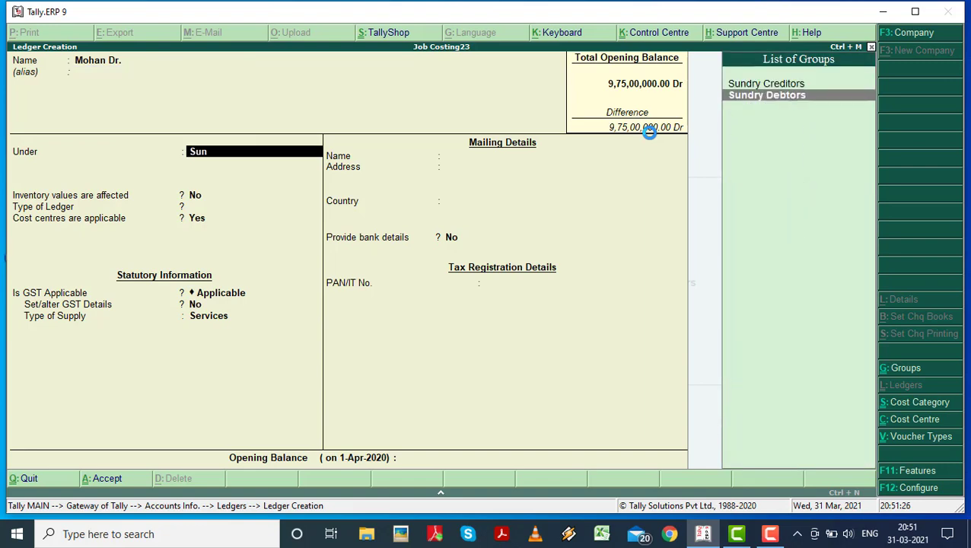
{"action": "key", "text": "Return"}
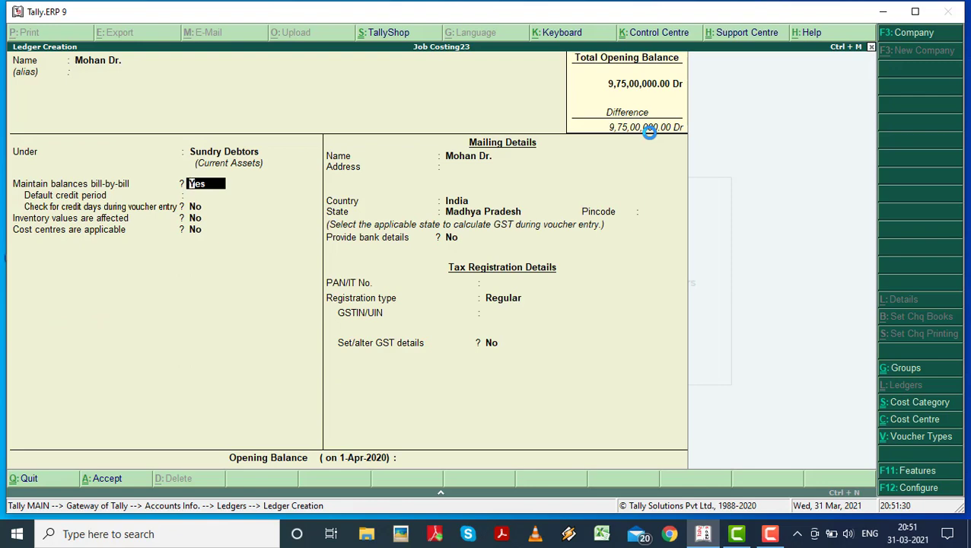
{"action": "key", "text": "Return"}
{"action": "key", "text": "Return"}
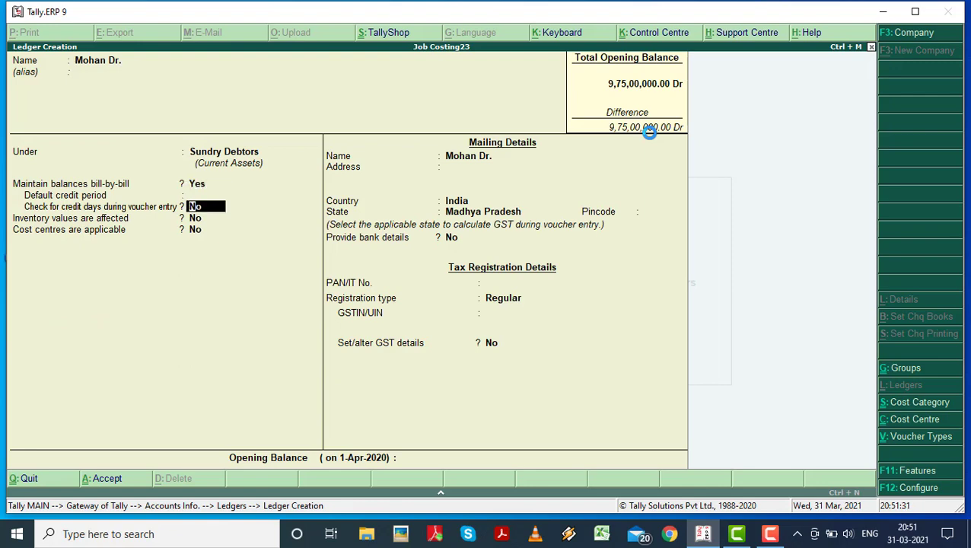
{"action": "key", "text": "ctrl+a"}
Step: Create a creditor party ledger under Sundry Creditors
{"action": "type", "text": "Ram Cr."}
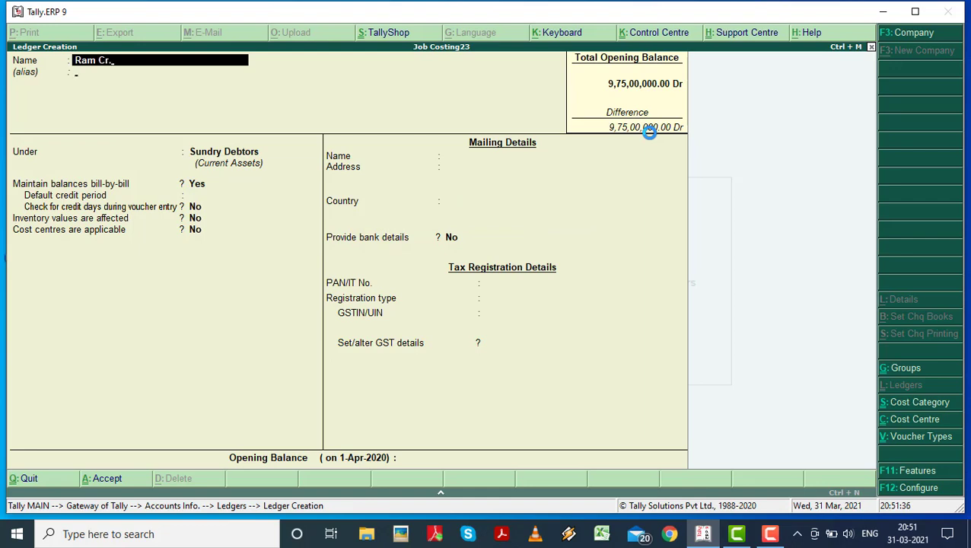
{"action": "key", "text": "Return"}
{"action": "key", "text": "Return"}
{"action": "type", "text": "Sun"}
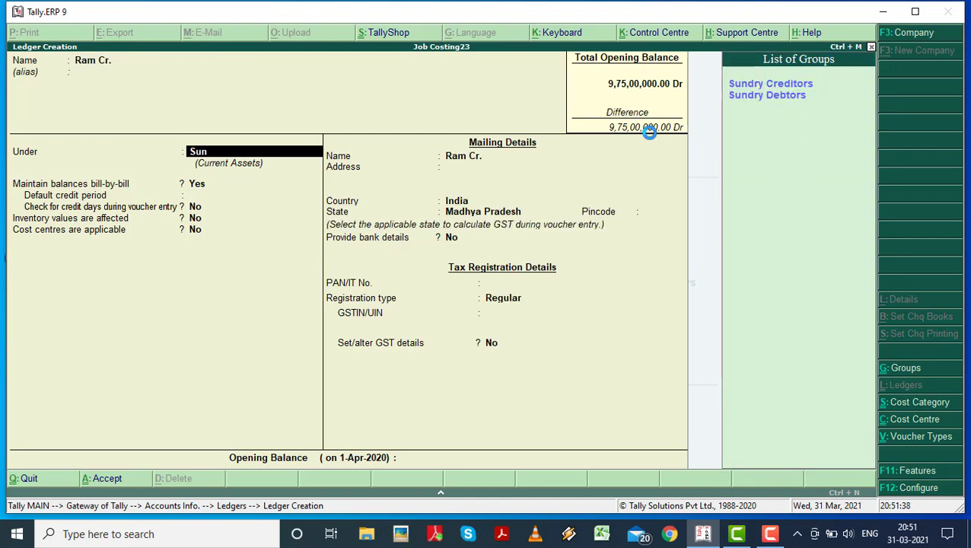
{"action": "key", "text": "Return"}
{"action": "key", "text": "Return"}
{"action": "key", "text": "Return"}
{"action": "key", "text": "Return"}
{"action": "key", "text": "Return"}
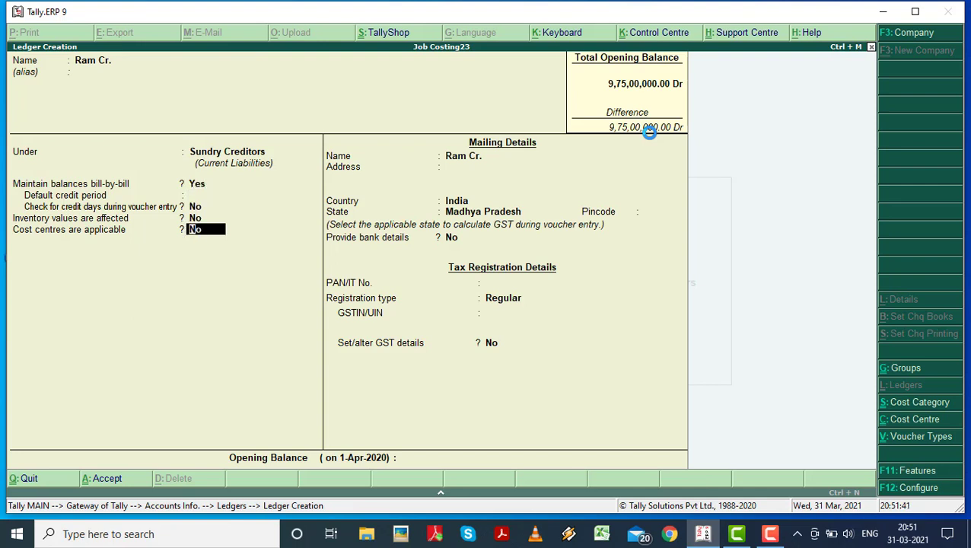
{"action": "key", "text": "Return"}
{"action": "key", "text": "Return"}
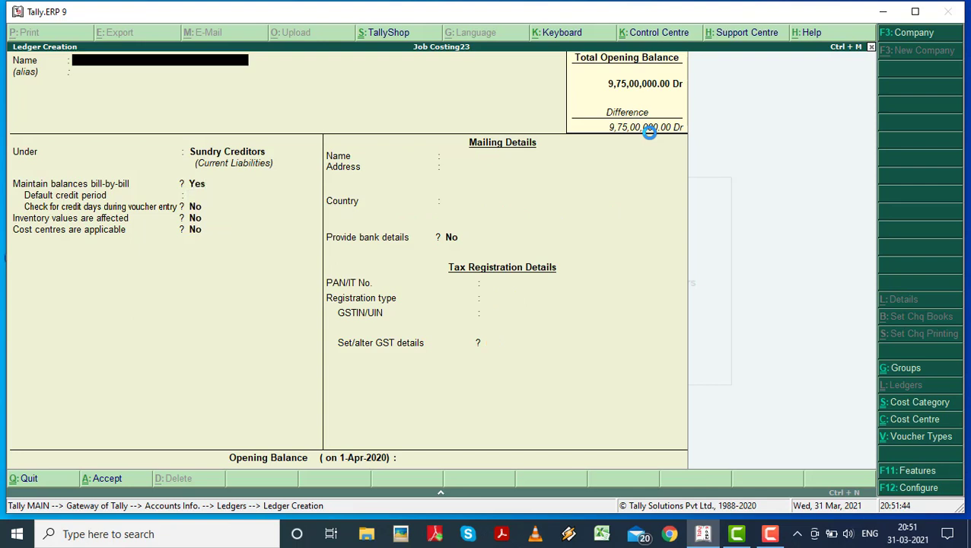
Step: Create the Purchase A/c ledger under Purchase Accounts, affecting inventory values
{"action": "type", "text": "Purchase A/c"}
{"action": "key", "text": "Return"}
{"action": "key", "text": "Return"}
{"action": "type", "text": "Pu"}
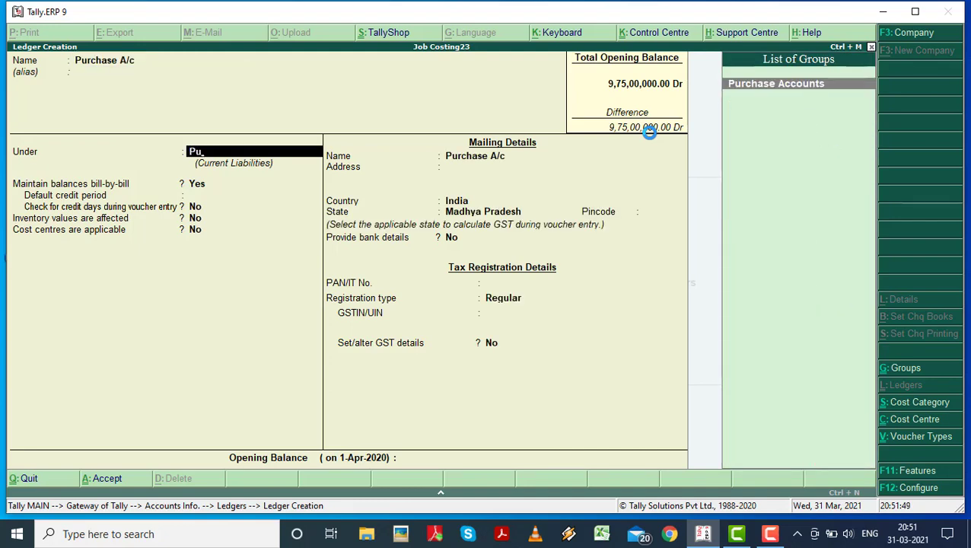
{"action": "key", "text": "Return"}
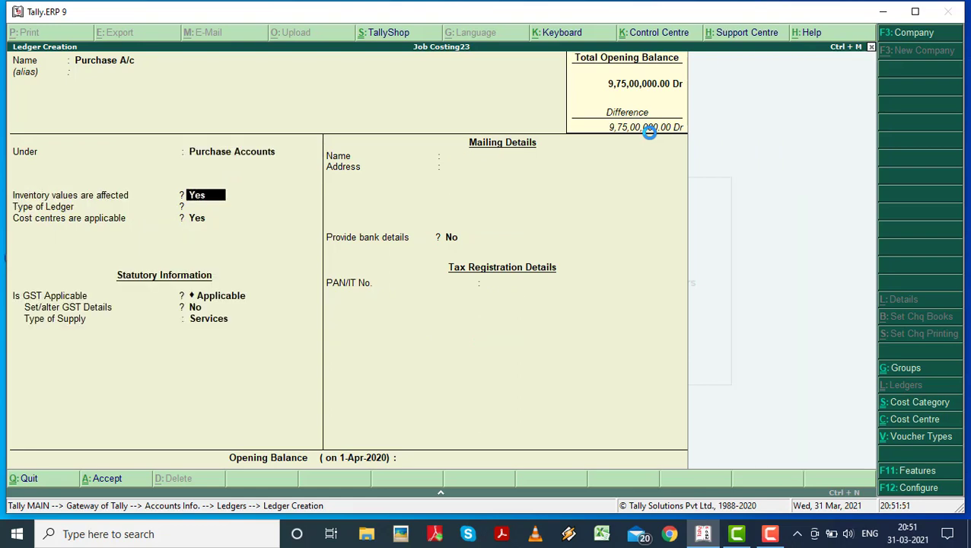
{"action": "key", "text": "Return"}
{"action": "key", "text": "Return"}
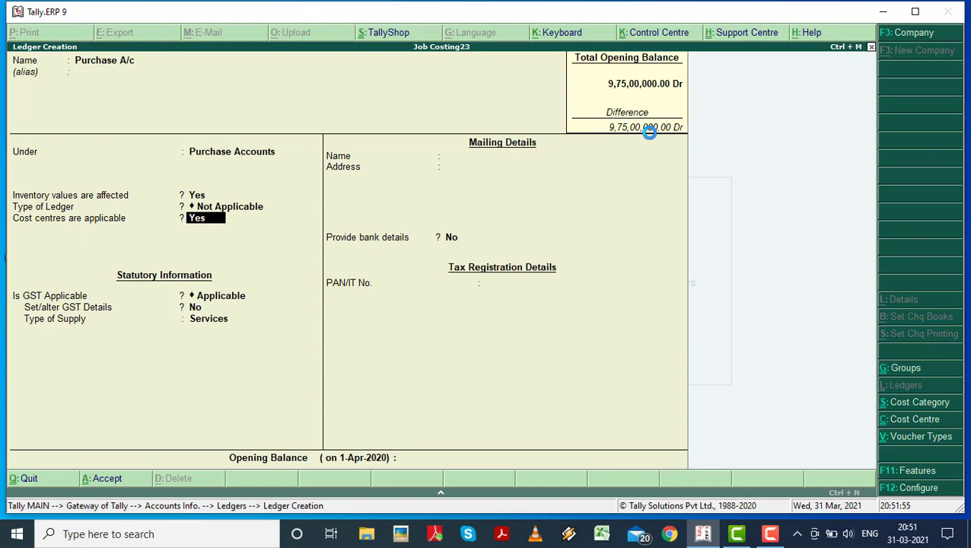
{"action": "key", "text": "ctrl+a"}
Step: Create the Sale A/c ledger under Sales Accounts with inventory and cost centres applicable
{"action": "type", "text": "Sale"}
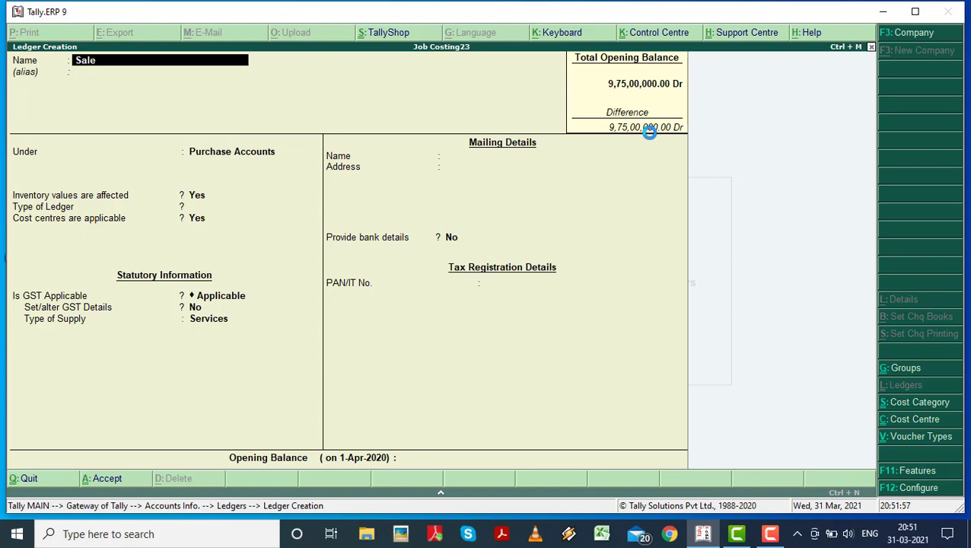
{"action": "type", "text": " A/c"}
{"action": "key", "text": "Return"}
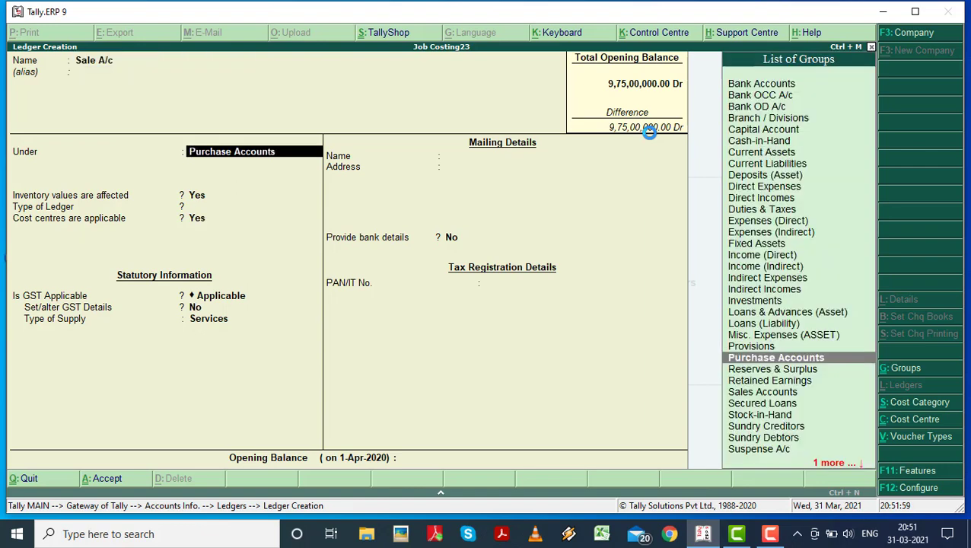
{"action": "type", "text": "Sale"}
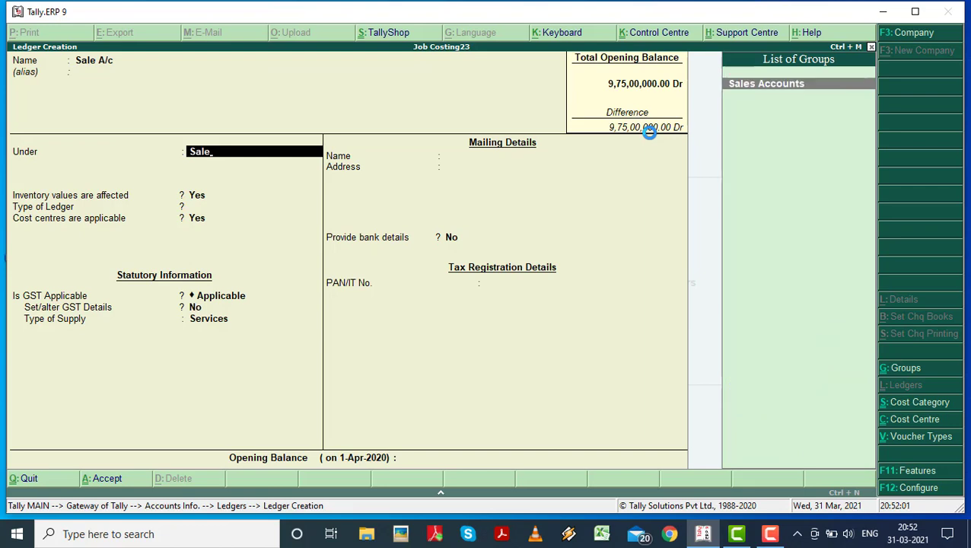
{"action": "key", "text": "Return"}
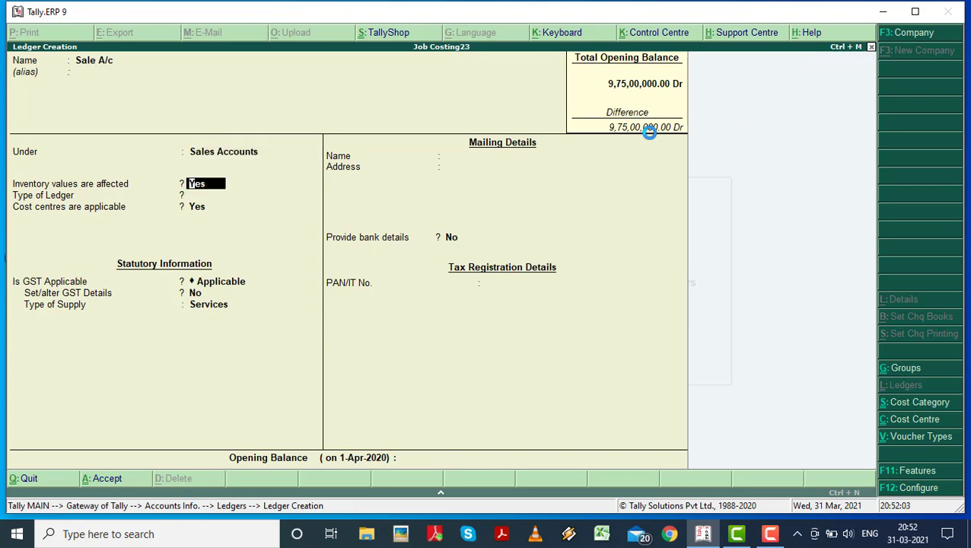
{"action": "key", "text": "Return"}
{"action": "key", "text": "Return"}
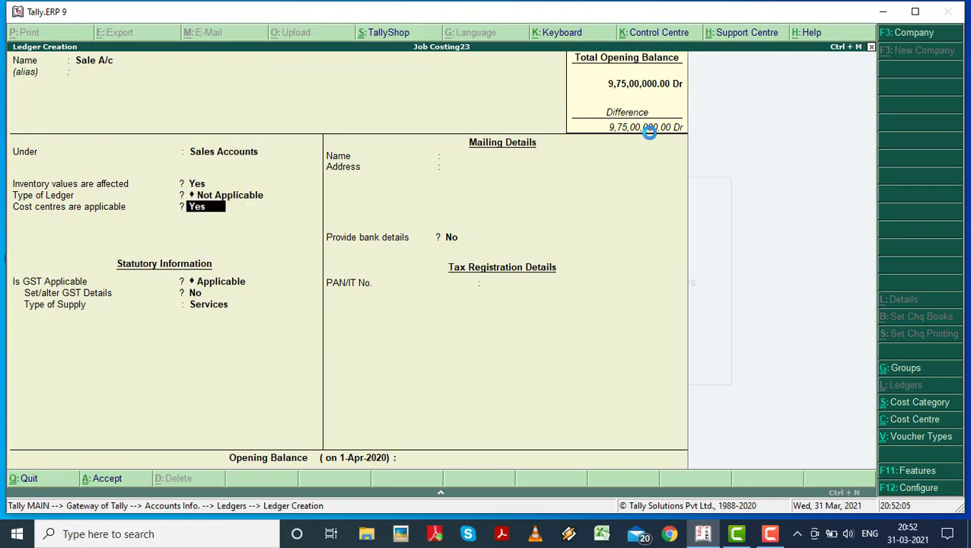
{"action": "key", "text": "Return"}
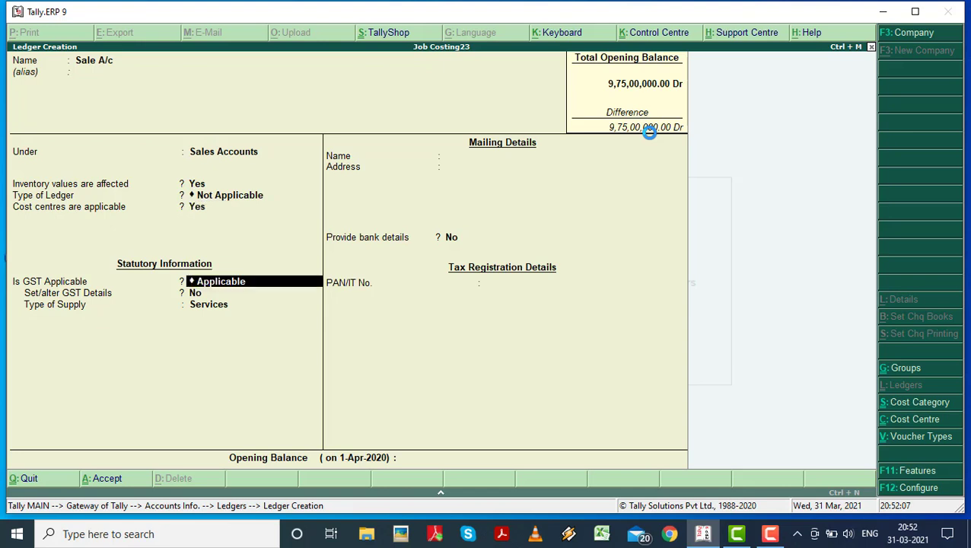
{"action": "key", "text": "Return"}
{"action": "key", "text": "Return"}
{"action": "key", "text": "Return"}
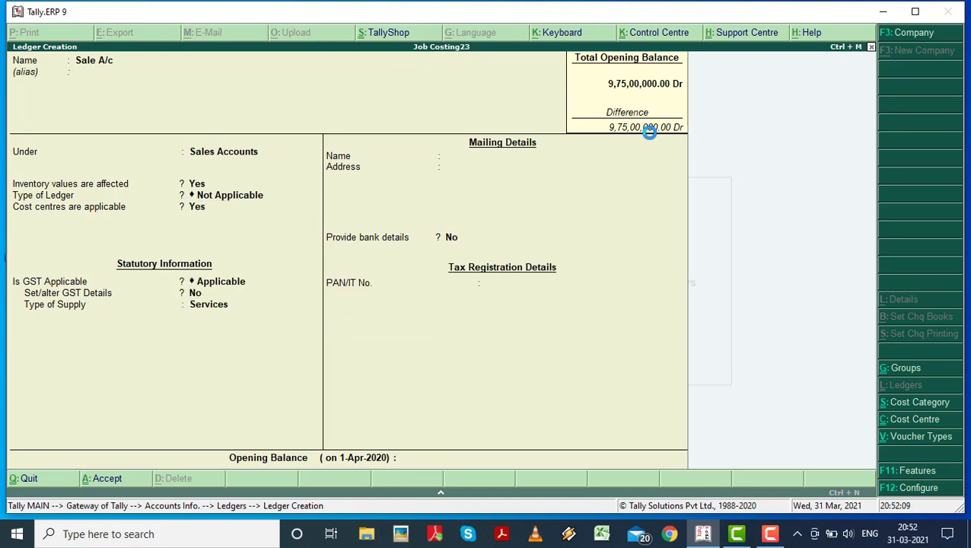
{"action": "key", "text": "Return"}
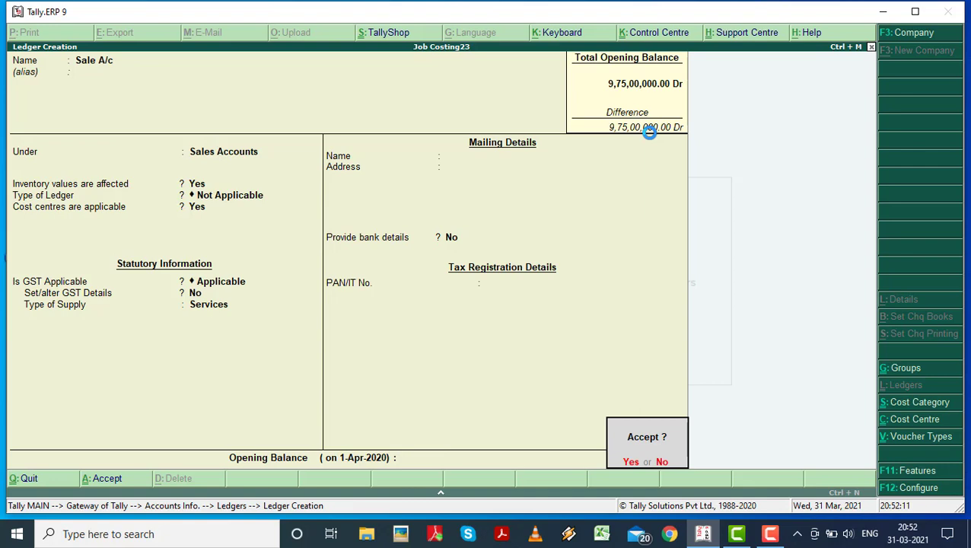
{"action": "key", "text": "Return"}
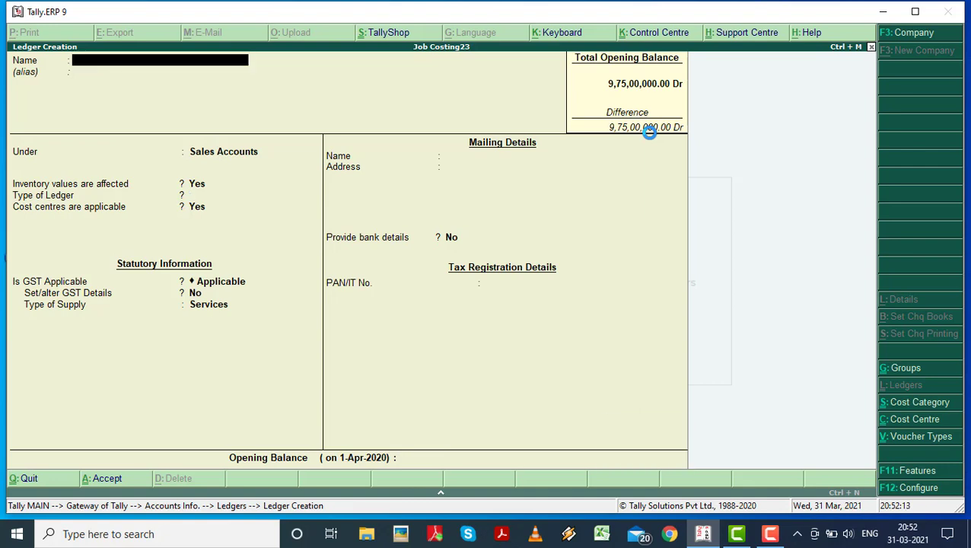
Step: Leave ledger creation and open a new accounting voucher from the Gateway of Tally
{"action": "key", "text": "Escape"}
{"action": "key", "text": "Escape"}
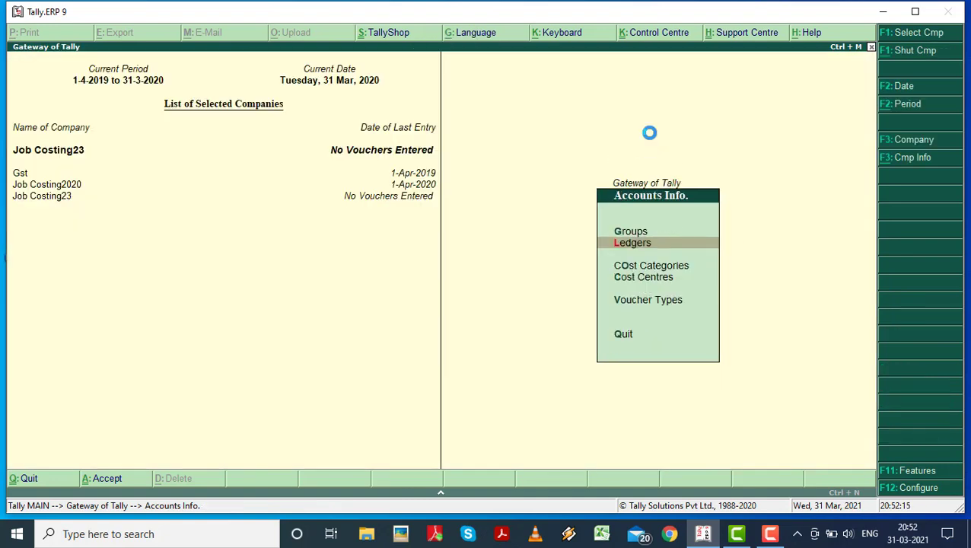
{"action": "key", "text": "Escape"}
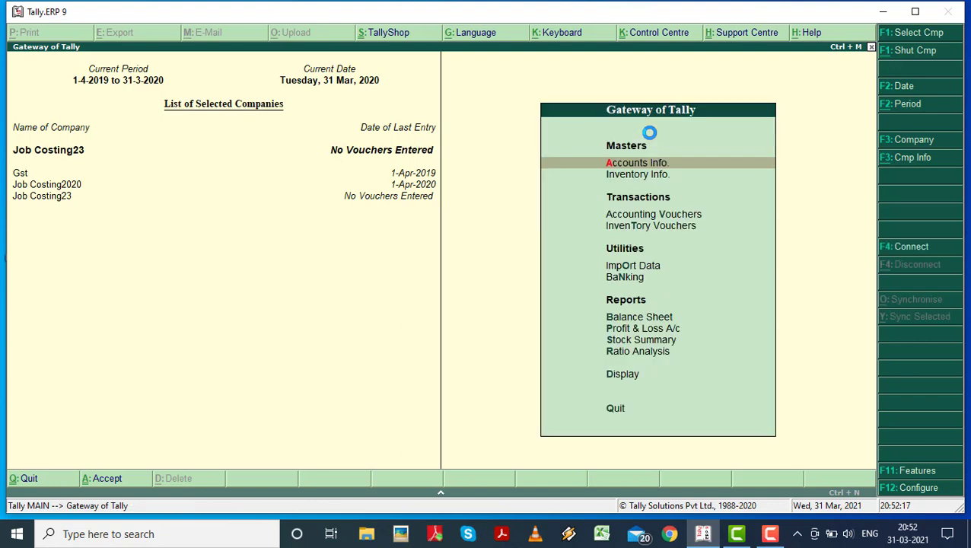
{"action": "key", "text": "Down"}
{"action": "key", "text": "Down"}
{"action": "key", "text": "Down"}
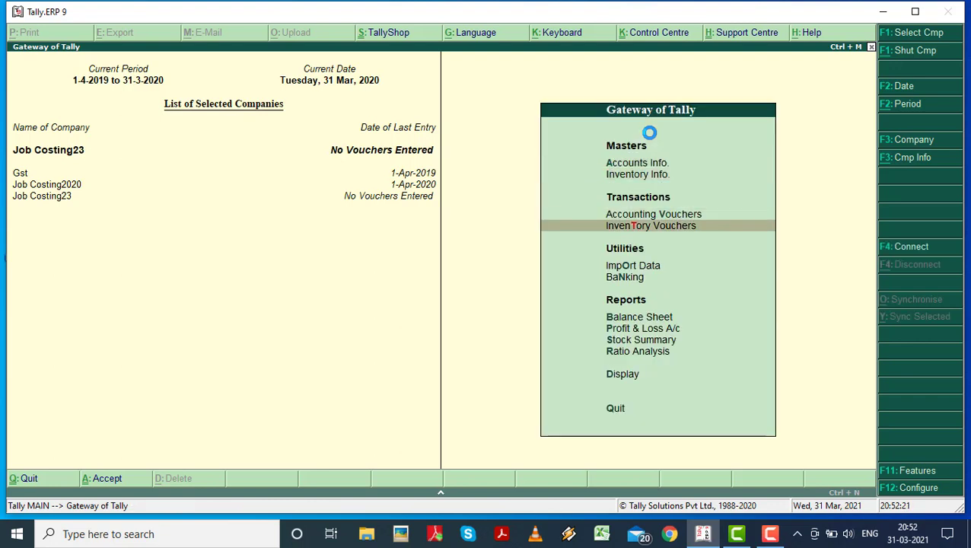
{"action": "key", "text": "Return"}
{"action": "key", "text": "Escape"}
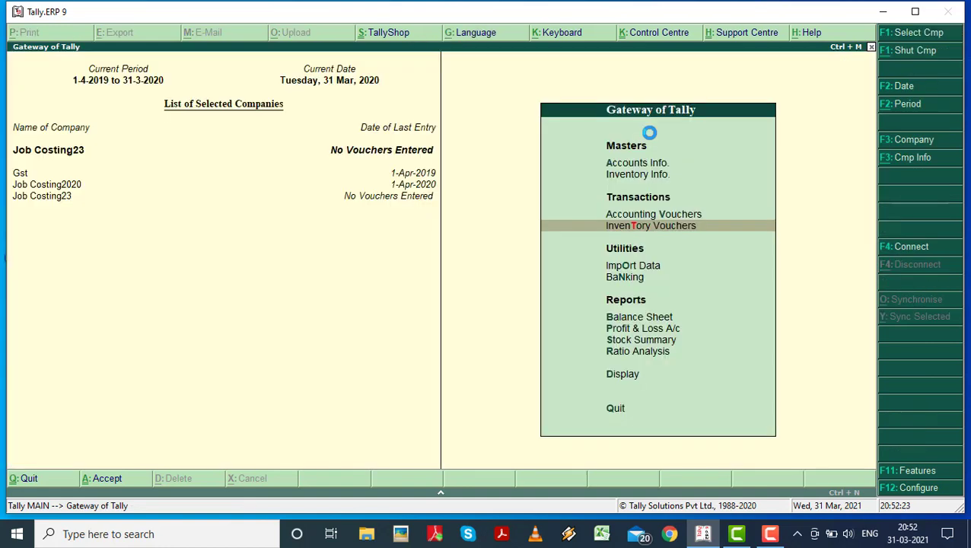
{"action": "key", "text": "Up"}
{"action": "key", "text": "Return"}
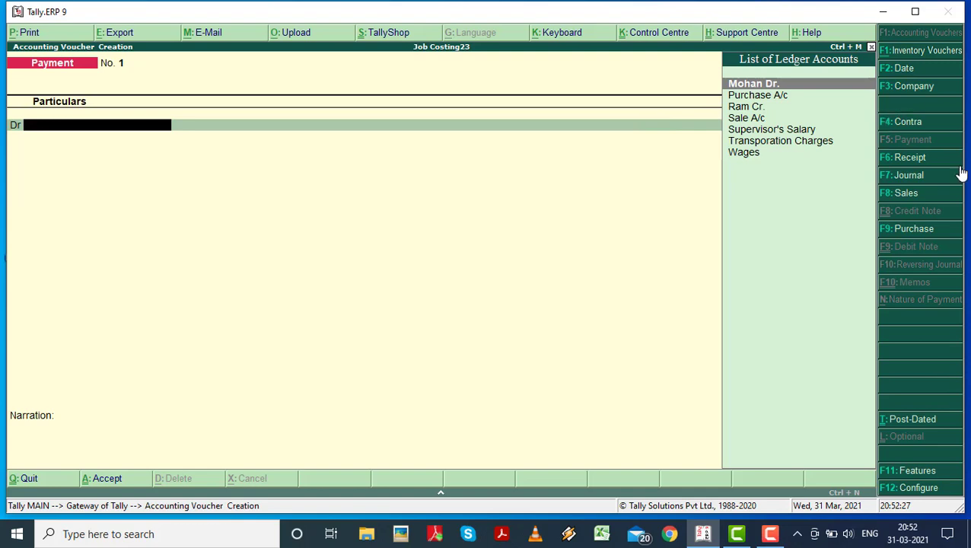
Step: Switch to a Purchase voucher with the creditor party, state Madhya Pradesh, and Purchase A/c ledger
{"action": "left_click", "coordinate": [913, 228]}
{"action": "key", "text": "Return"}
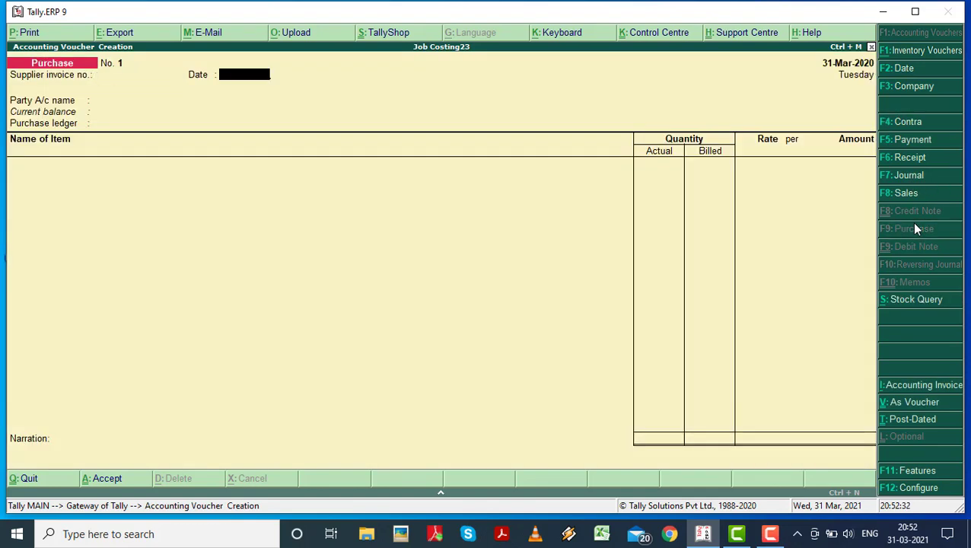
{"action": "key", "text": "Return"}
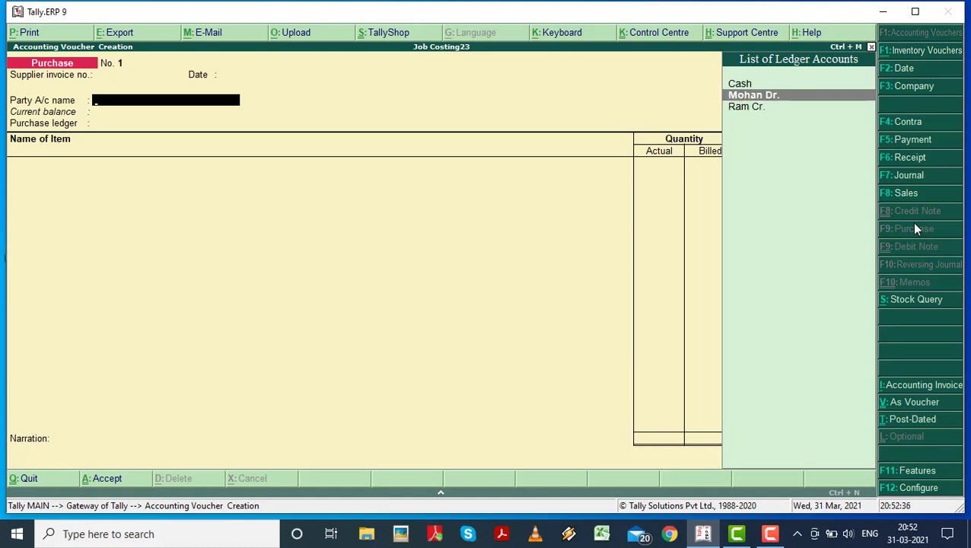
{"action": "key", "text": "Down"}
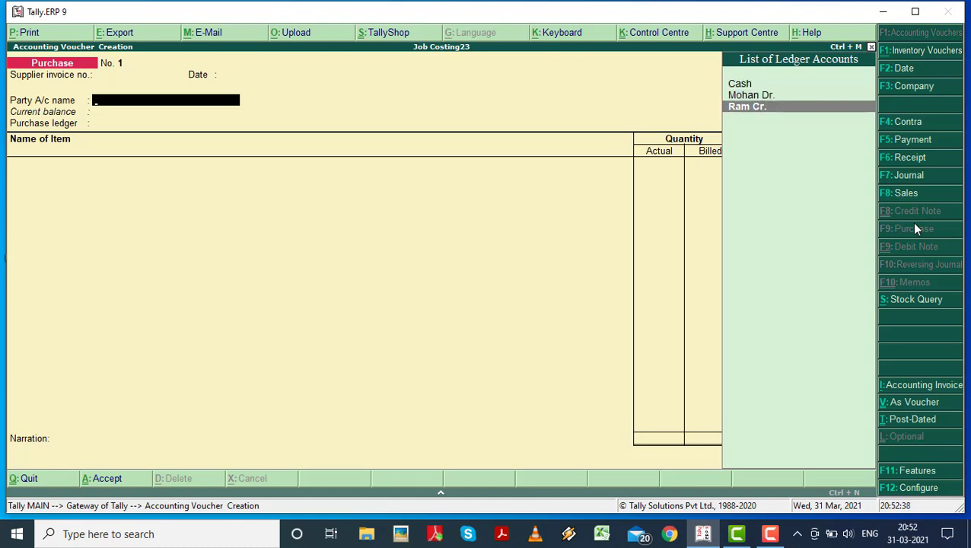
{"action": "key", "text": "Return"}
{"action": "key", "text": "Return"}
{"action": "key", "text": "Return"}
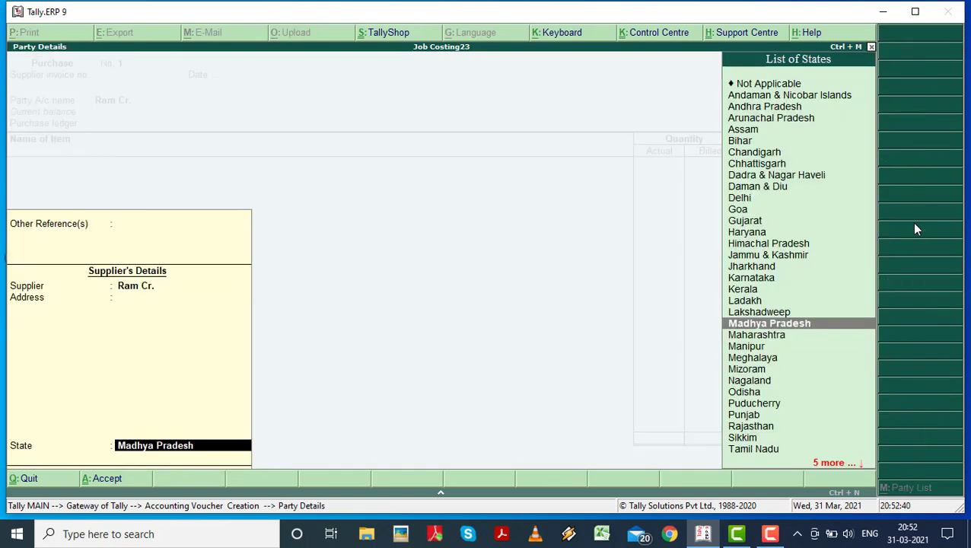
{"action": "key", "text": "Return"}
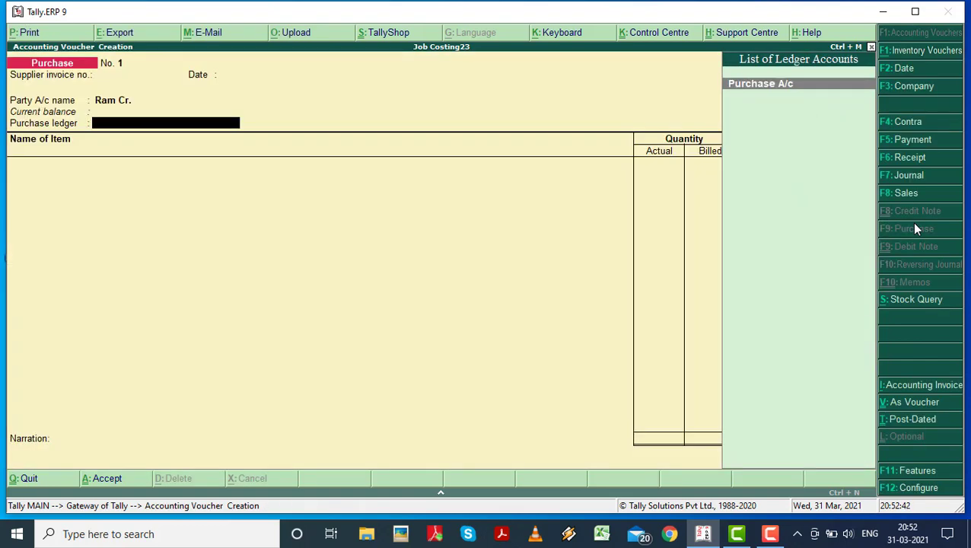
{"action": "key", "text": "Return"}
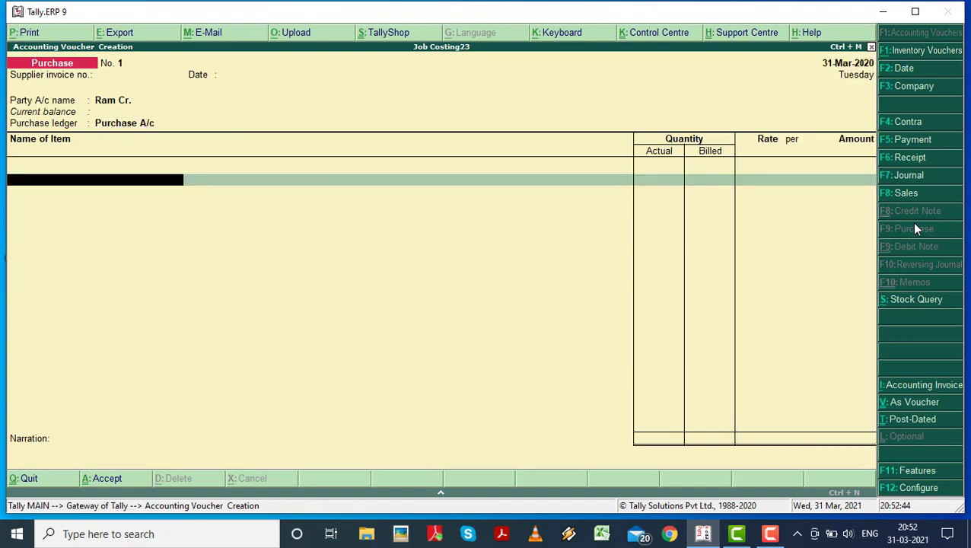
Step: Add Bricks, 5,00,000 nos at 5.00 into Main Location
{"action": "type", "text": "Bri"}
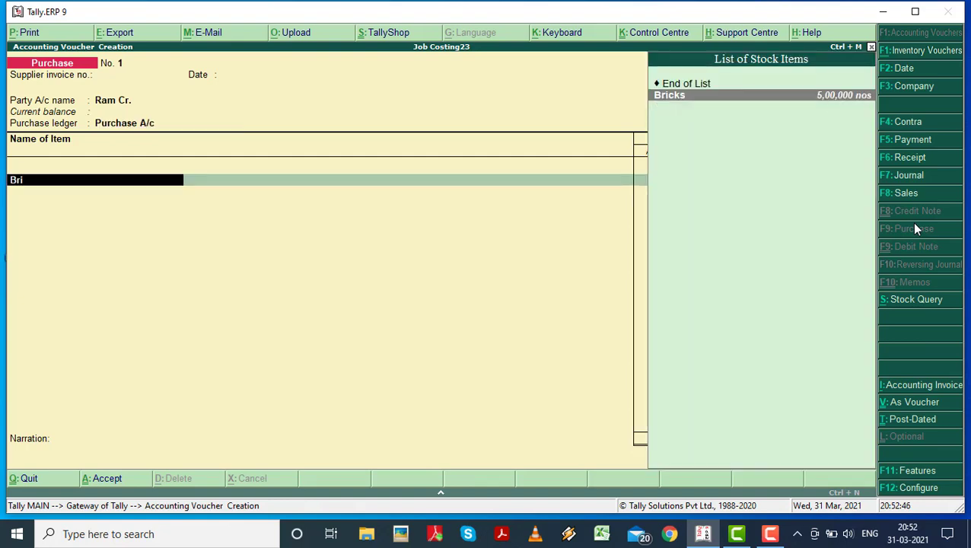
{"action": "key", "text": "Return"}
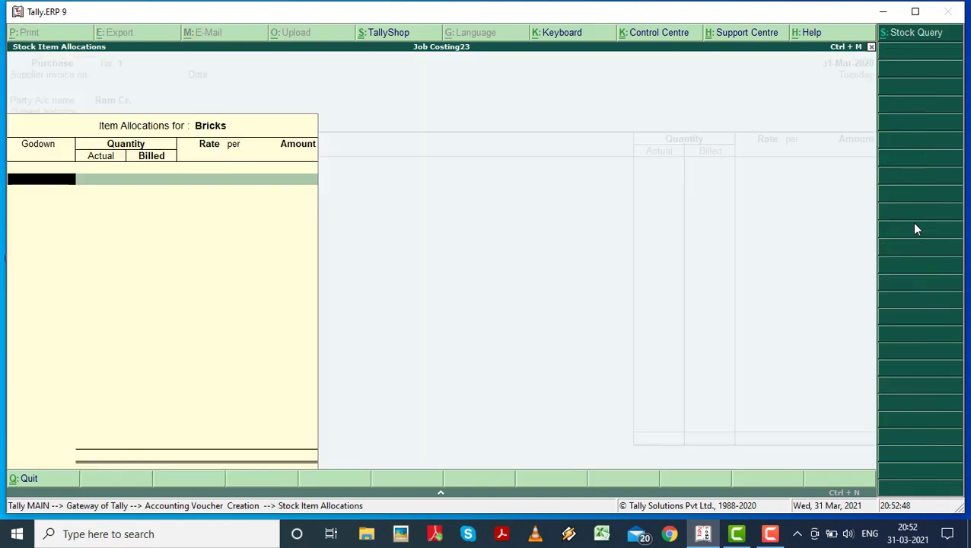
{"action": "type", "text": "Mai"}
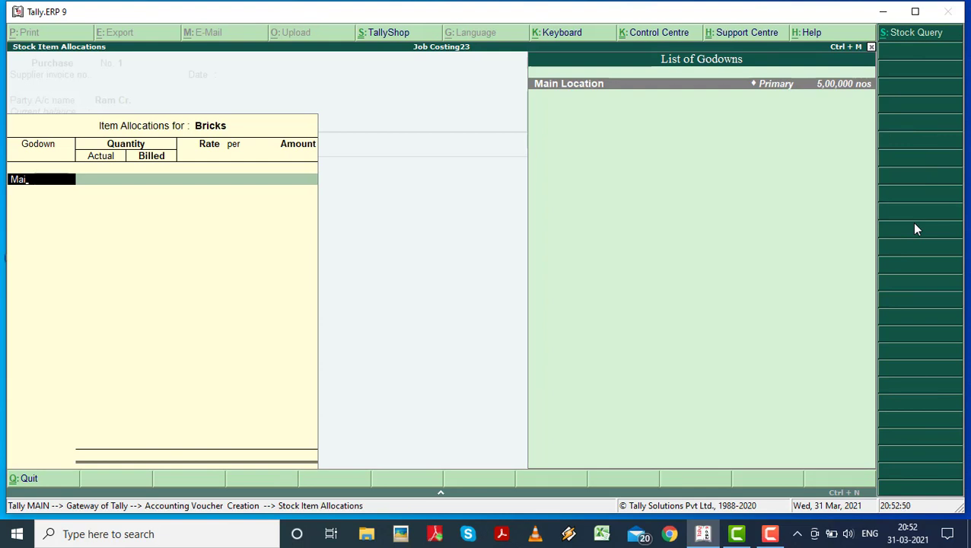
{"action": "key", "text": "Return"}
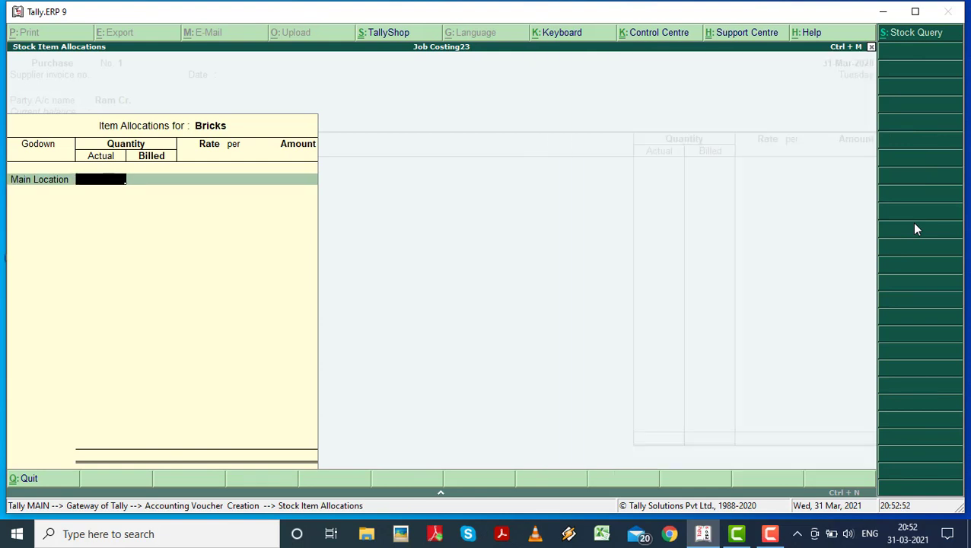
{"action": "type", "text": "500000"}
{"action": "key", "text": "Return"}
{"action": "key", "text": "Return"}
{"action": "key", "text": "Return"}
{"action": "key", "text": "Return"}
{"action": "key", "text": "Return"}
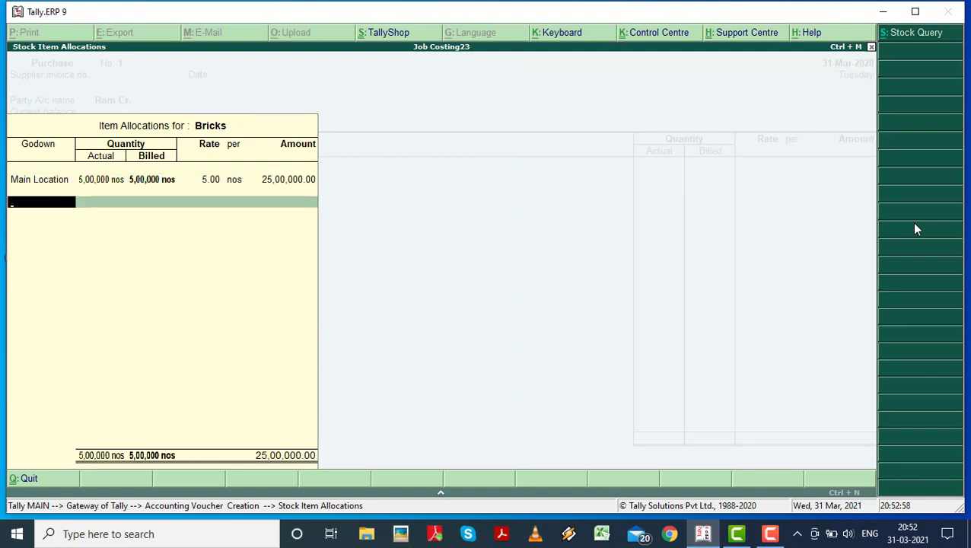
{"action": "key", "text": "Return"}
Step: Add Cement, 1,00,000 B at 500.00 into Main Location
{"action": "key", "text": "Return"}
{"action": "type", "text": "C"}
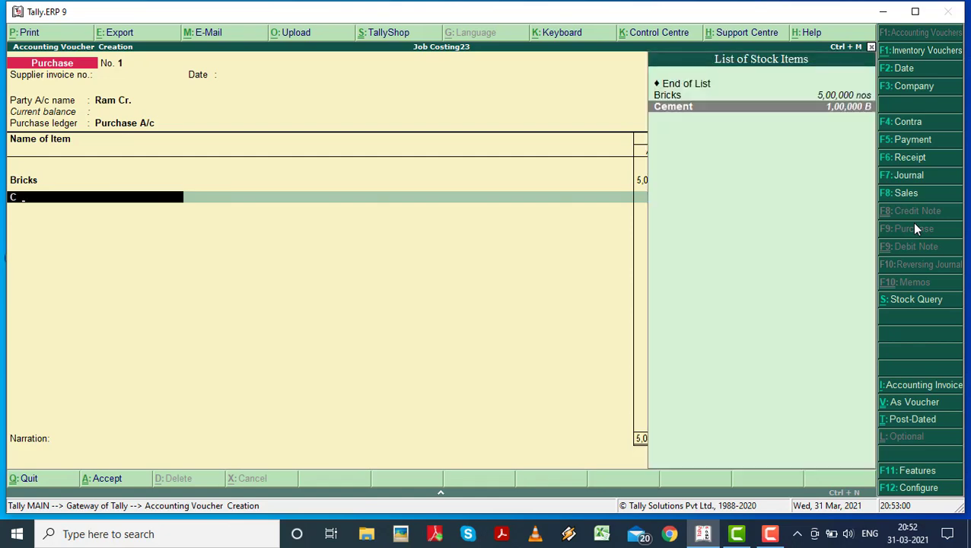
{"action": "type", "text": "ement"}
{"action": "key", "text": "Return"}
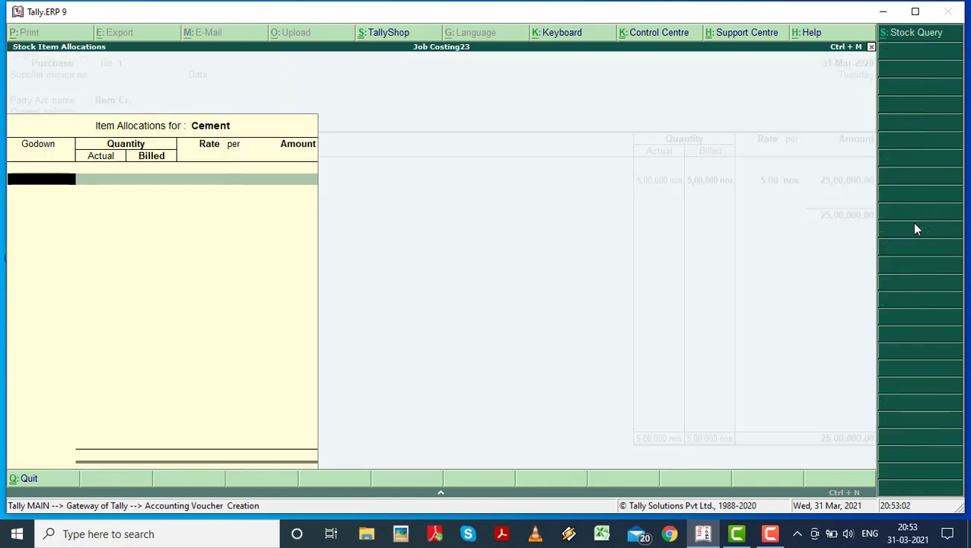
{"action": "type", "text": "Main"}
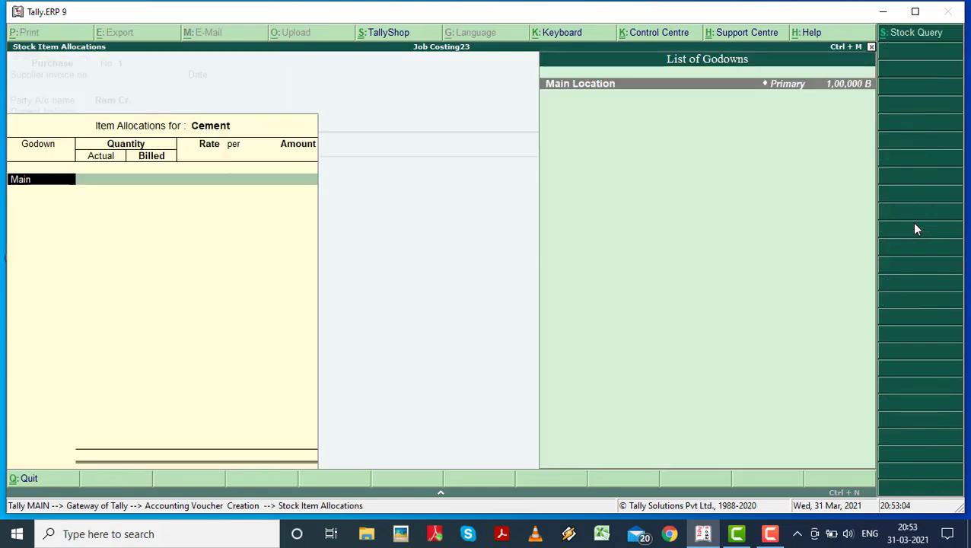
{"action": "key", "text": "Return"}
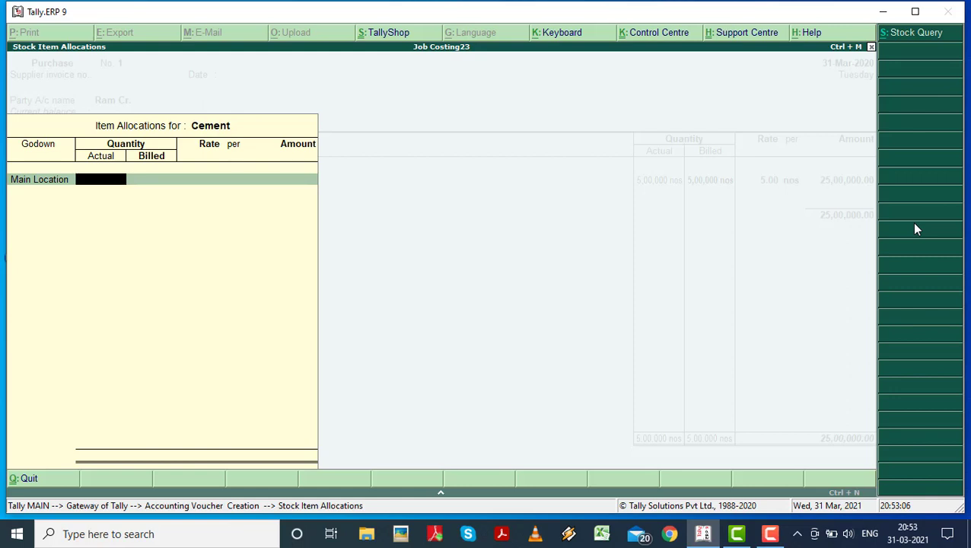
{"action": "type", "text": "100000"}
{"action": "key", "text": "Return"}
{"action": "key", "text": "Return"}
{"action": "key", "text": "Return"}
{"action": "key", "text": "Return"}
{"action": "key", "text": "Return"}
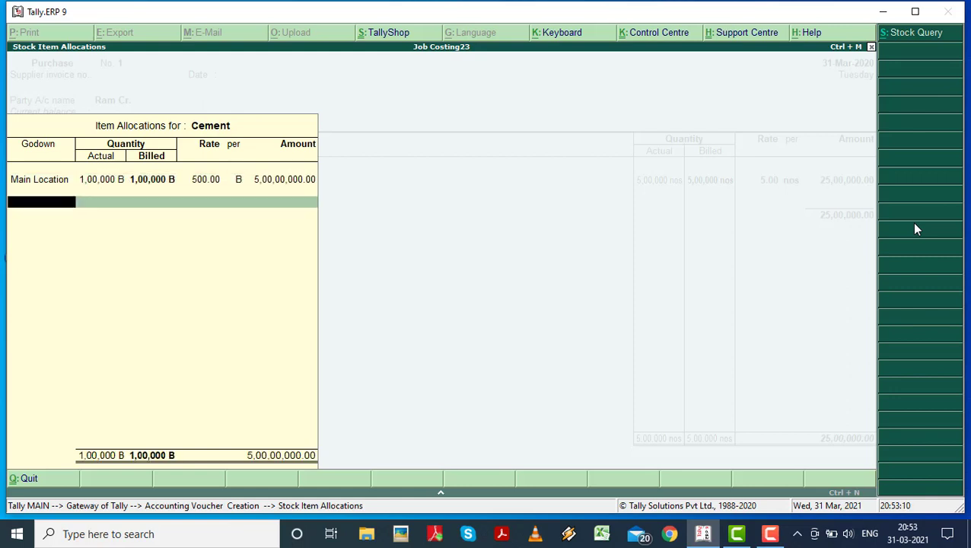
{"action": "key", "text": "Return"}
Step: Add Sand, 1,000 sq at 20,000.00 into Main Location
{"action": "key", "text": "Return"}
{"action": "type", "text": "S"}
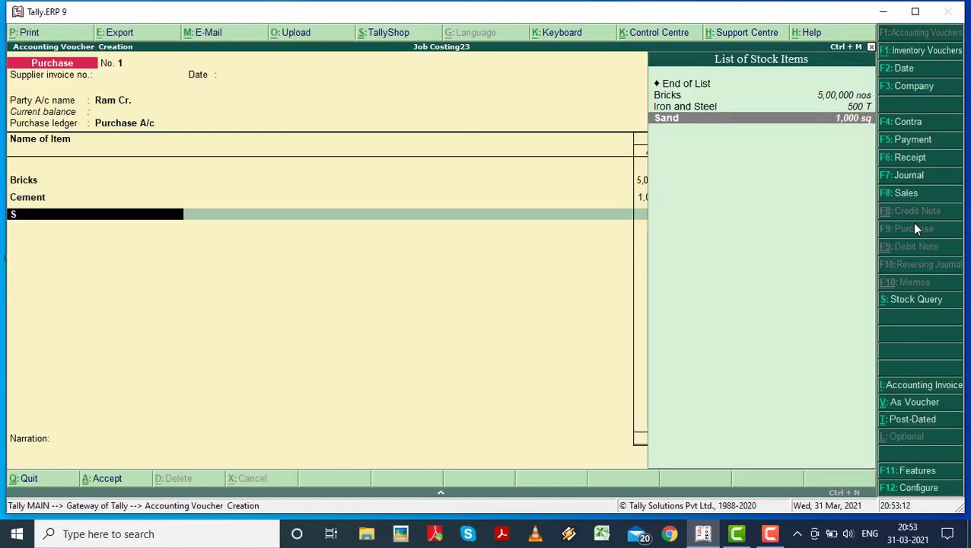
{"action": "type", "text": "and"}
{"action": "key", "text": "Return"}
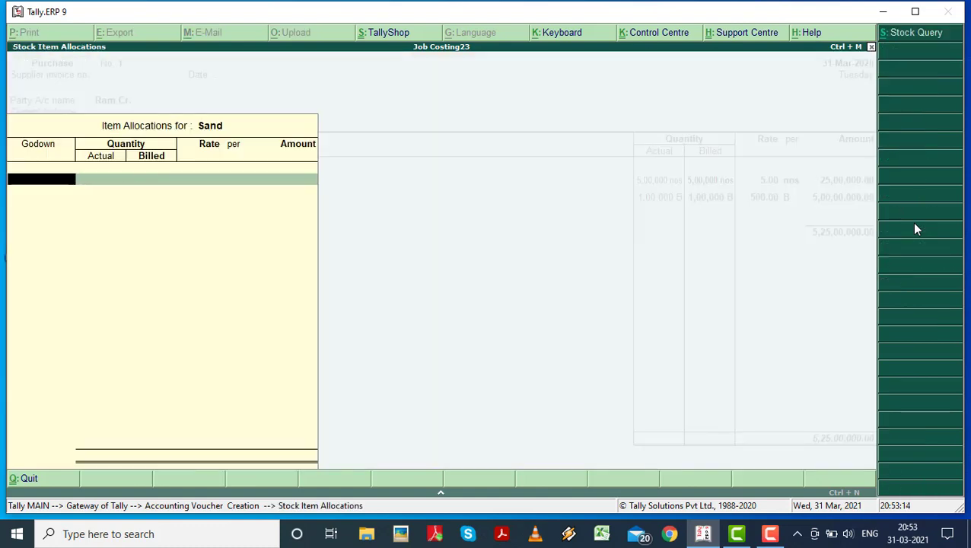
{"action": "type", "text": "Mai"}
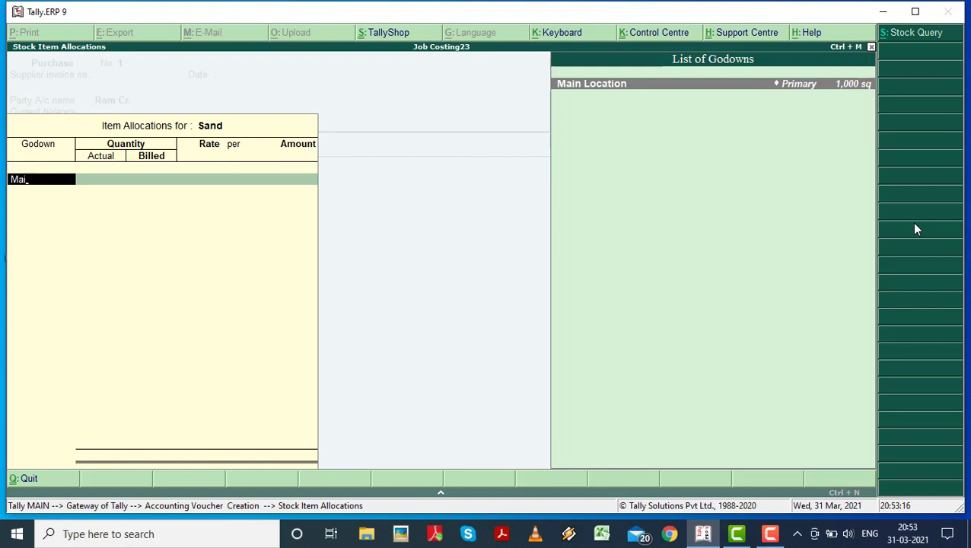
{"action": "key", "text": "Return"}
{"action": "type", "text": "1000"}
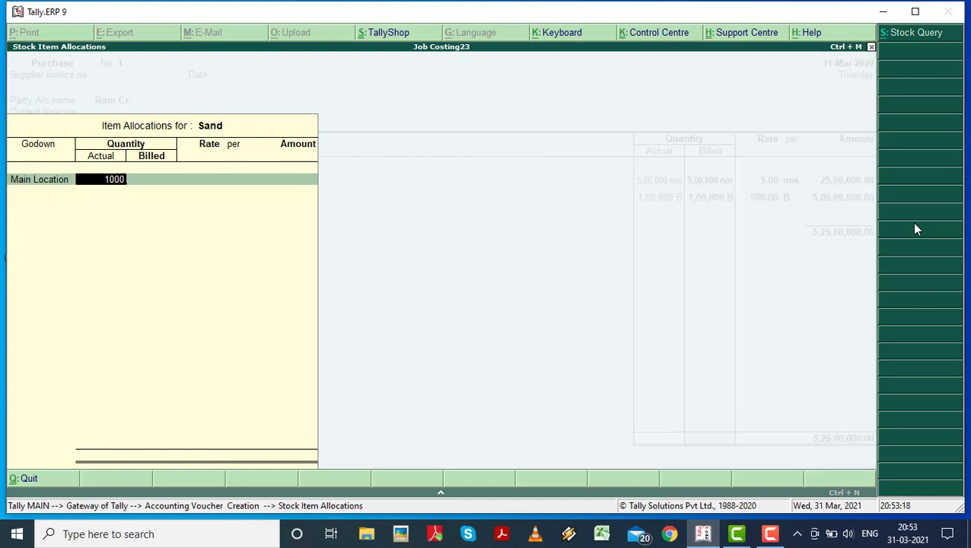
{"action": "key", "text": "Return"}
{"action": "key", "text": "Return"}
{"action": "key", "text": "Return"}
{"action": "key", "text": "Return"}
{"action": "key", "text": "Return"}
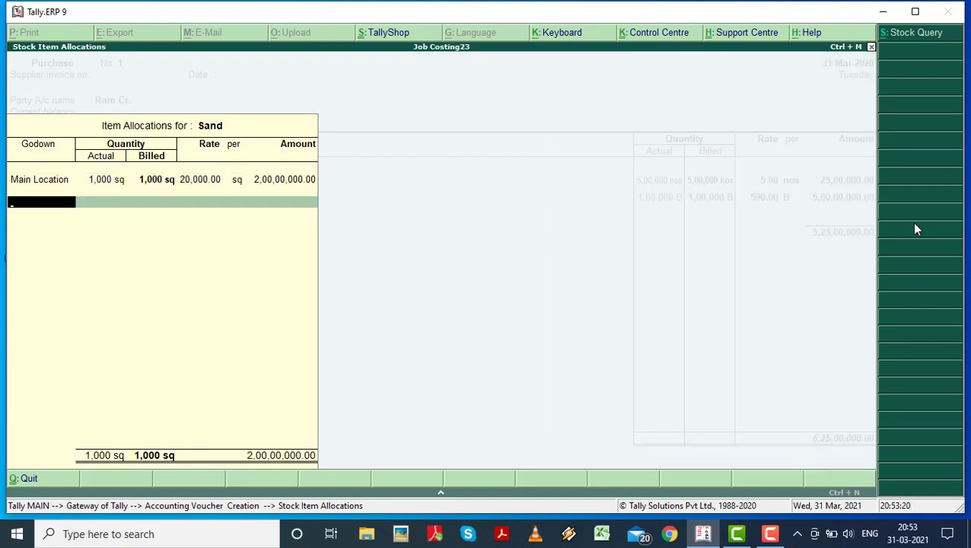
{"action": "key", "text": "Return"}
Step: Add Iron and Steel, 500 T at 50,000.00 into Main Location, and end the item list
{"action": "key", "text": "Return"}
{"action": "type", "text": "Iro"}
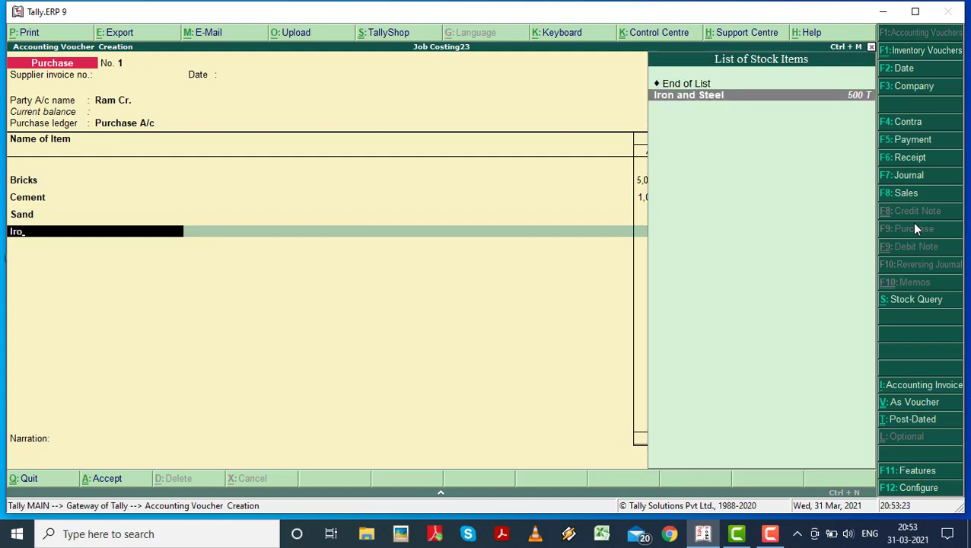
{"action": "key", "text": "Return"}
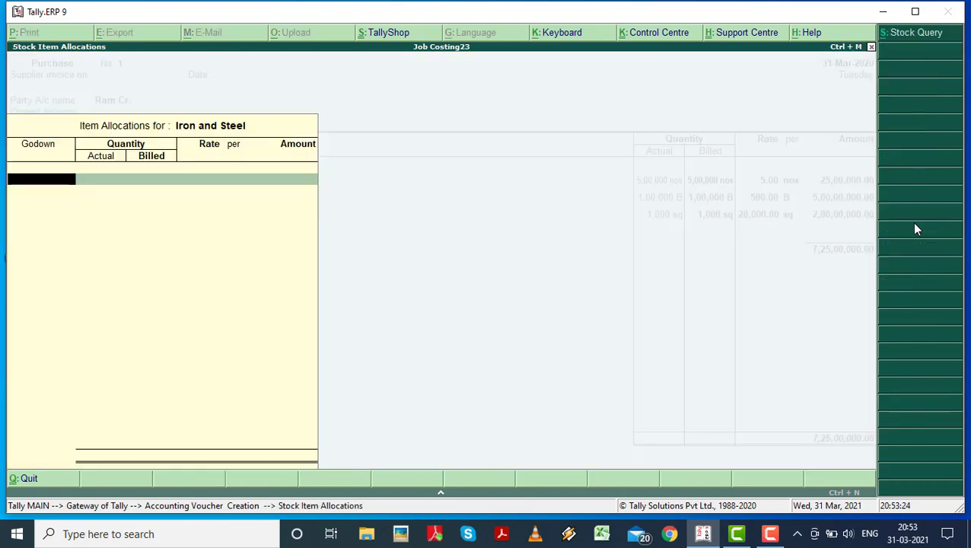
{"action": "type", "text": "Main"}
{"action": "key", "text": "Return"}
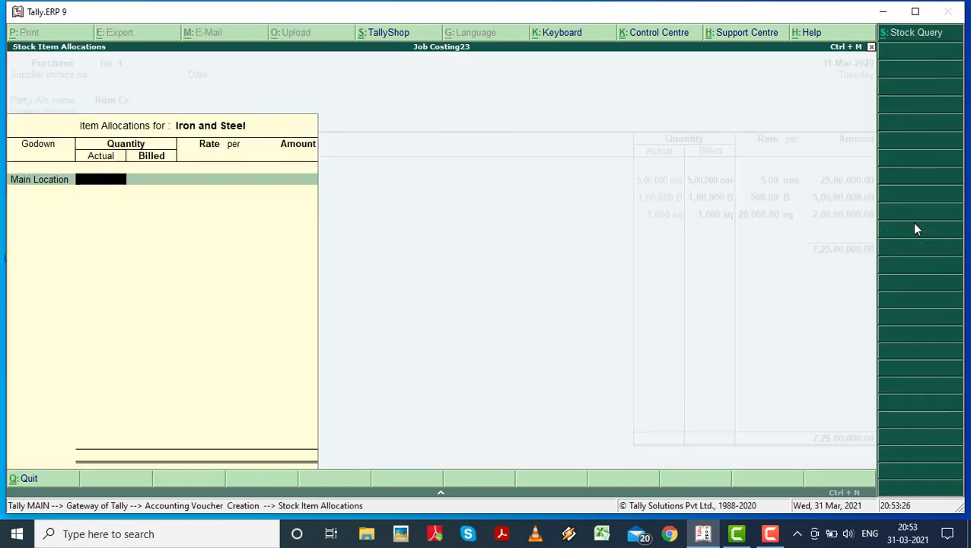
{"action": "type", "text": "500"}
{"action": "key", "text": "Return"}
{"action": "key", "text": "Return"}
{"action": "key", "text": "Return"}
{"action": "key", "text": "Return"}
{"action": "key", "text": "Return"}
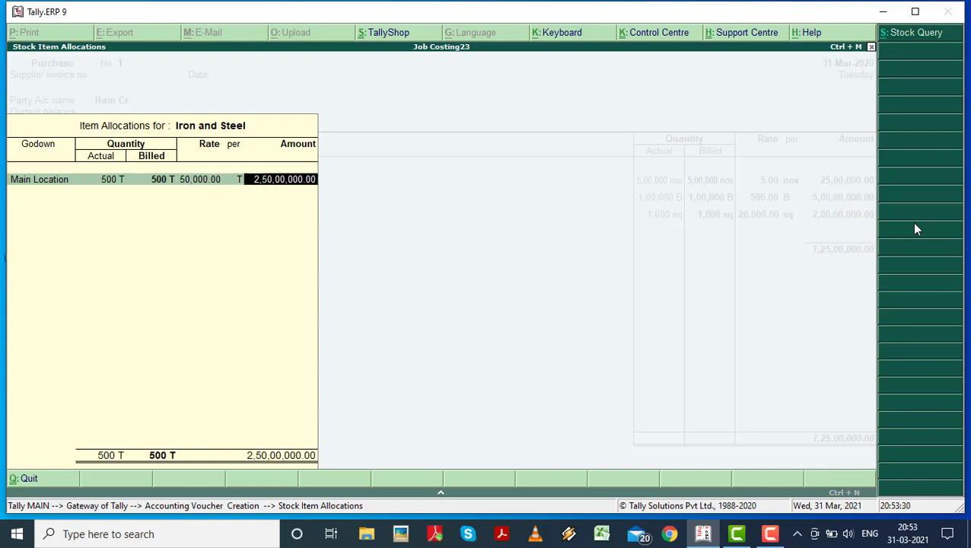
{"action": "key", "text": "Return"}
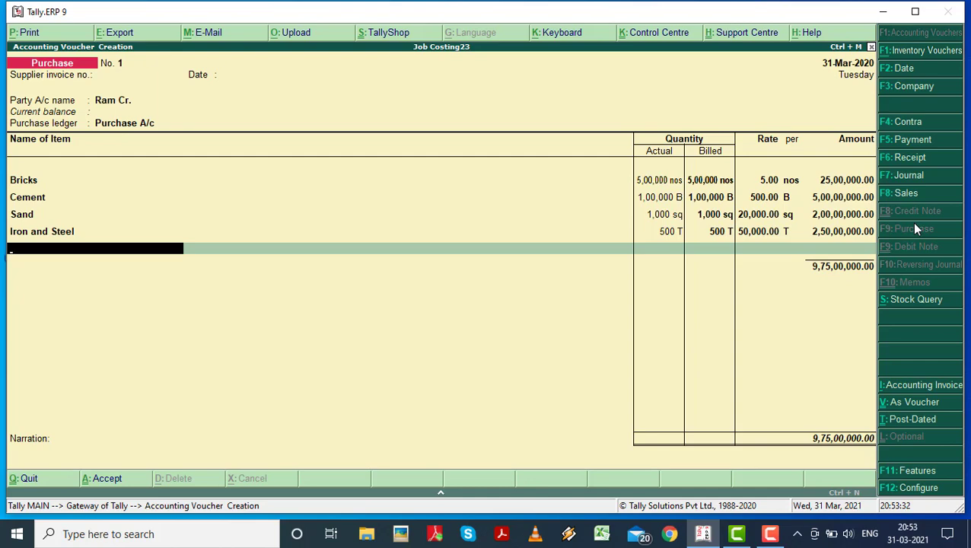
{"action": "key", "text": "Return"}
{"action": "key", "text": "Return"}
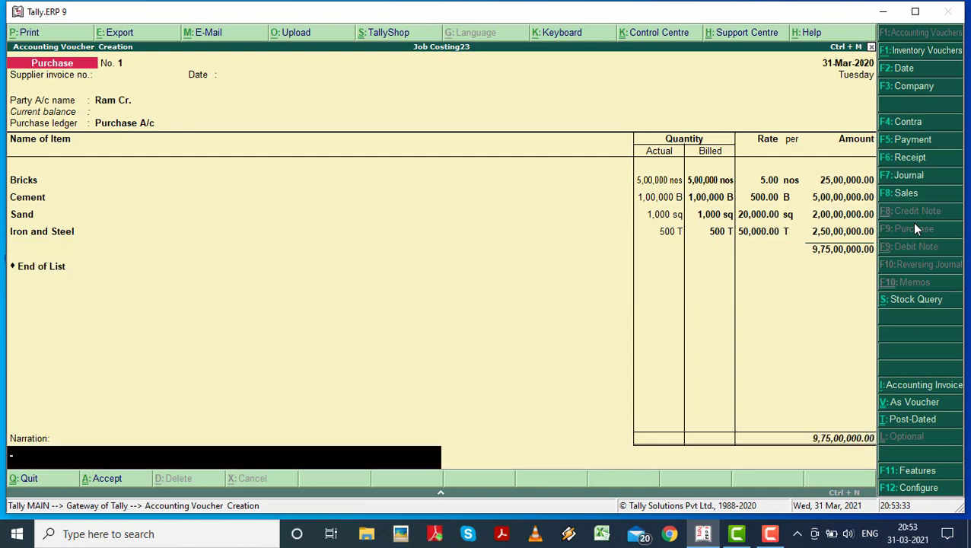
{"action": "key", "text": "Return"}
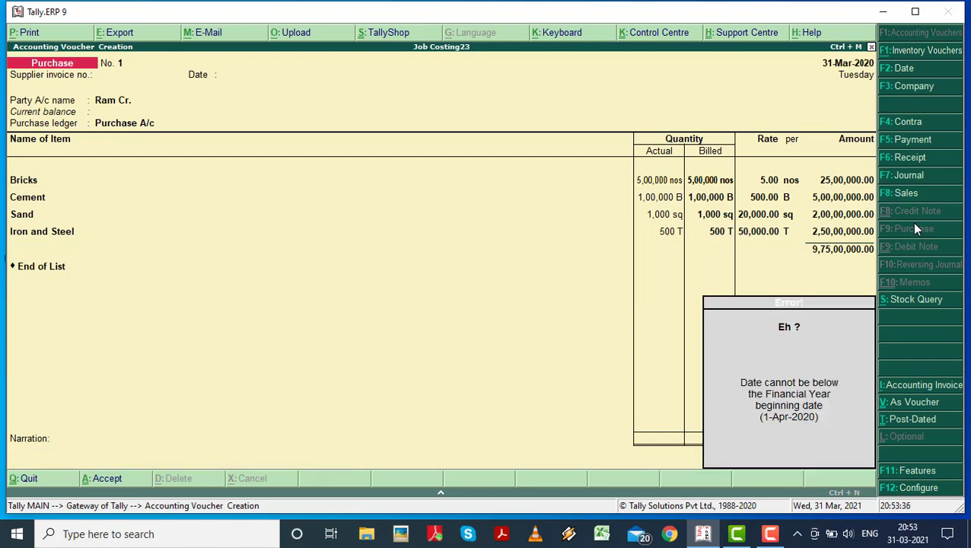
{"action": "left_click", "coordinate": [916, 69]}
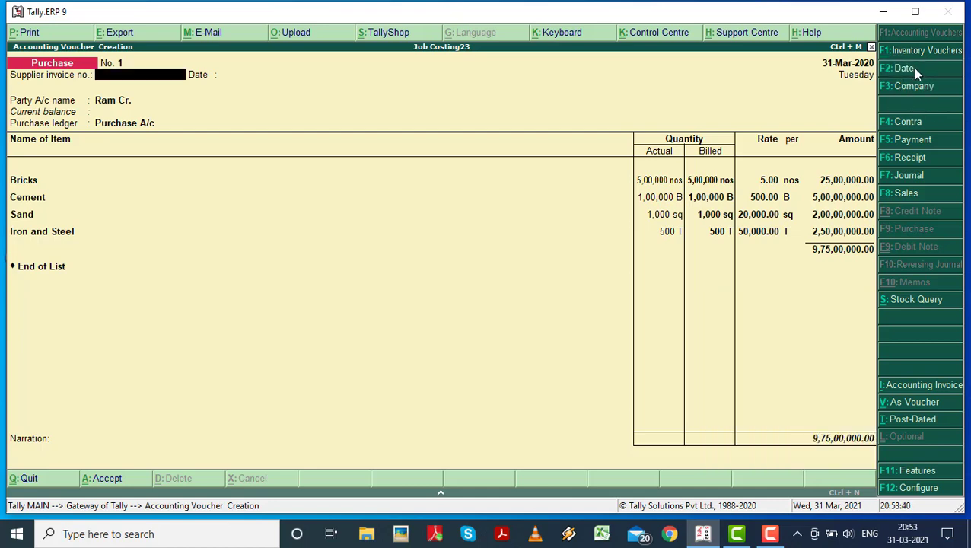
{"action": "left_click", "coordinate": [905, 70]}
{"action": "key", "text": "Return"}
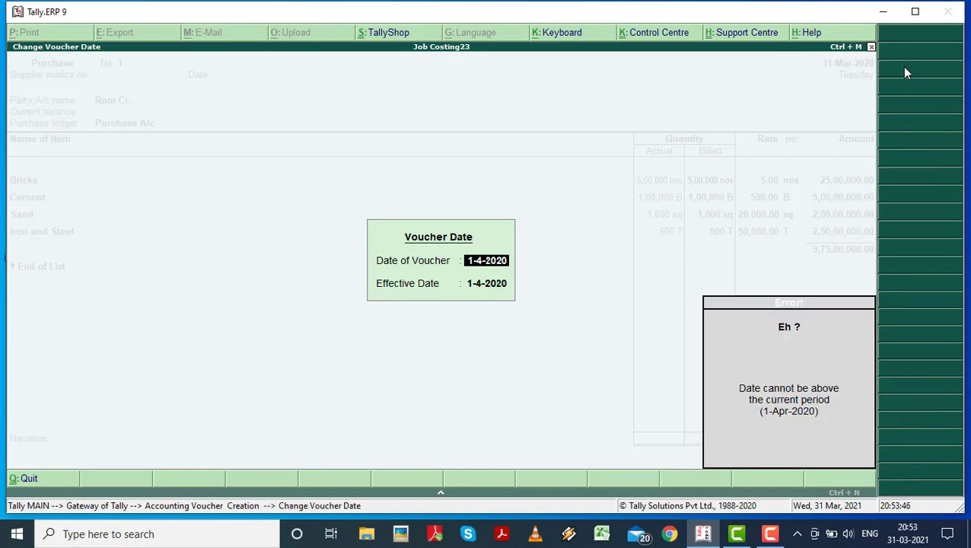
{"action": "key", "text": "Escape"}
{"action": "key", "text": "Escape"}
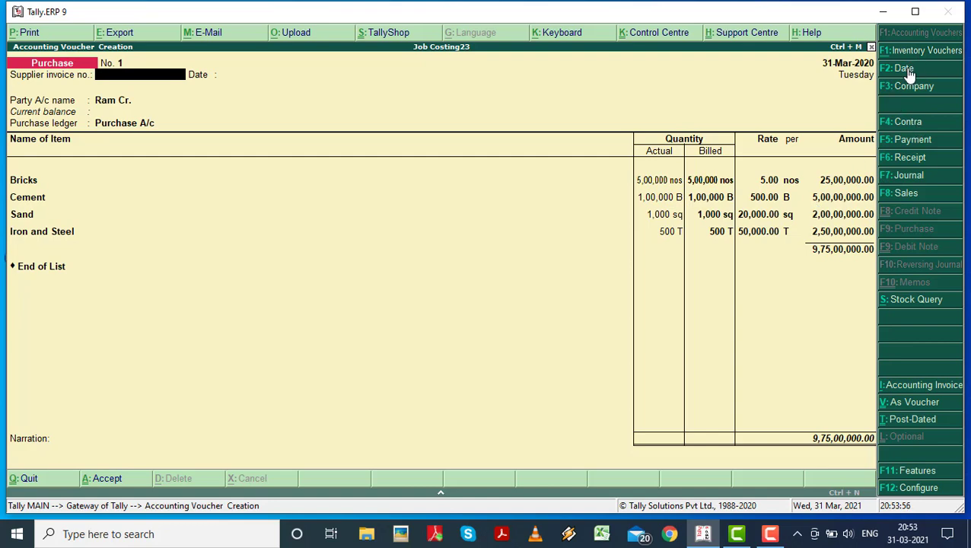
Step: Set the current period from 1-4-2020 to 31-3-2021, correcting the To year
{"action": "left_click", "coordinate": [910, 70]}
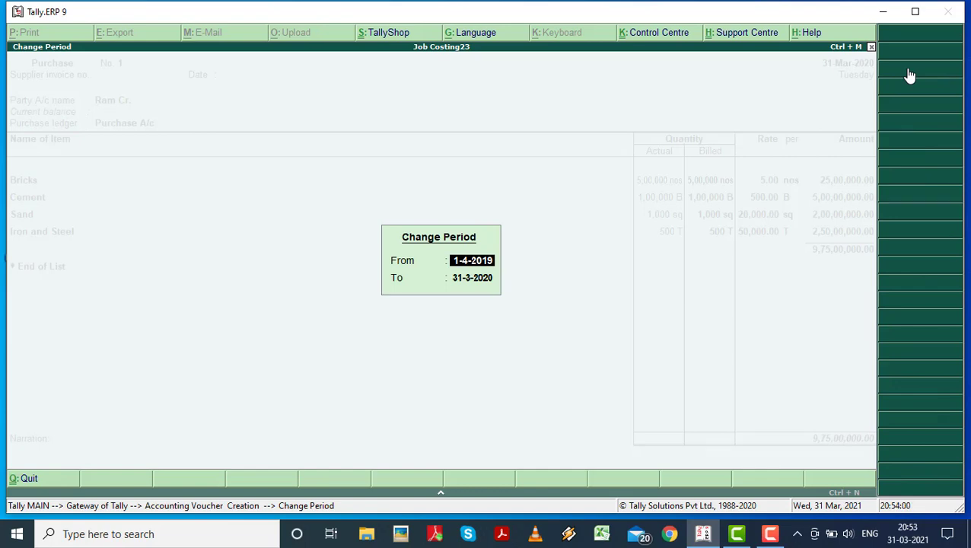
{"action": "type", "text": "1-4-2020"}
{"action": "key", "text": "Return"}
{"action": "type", "text": "31-3"}
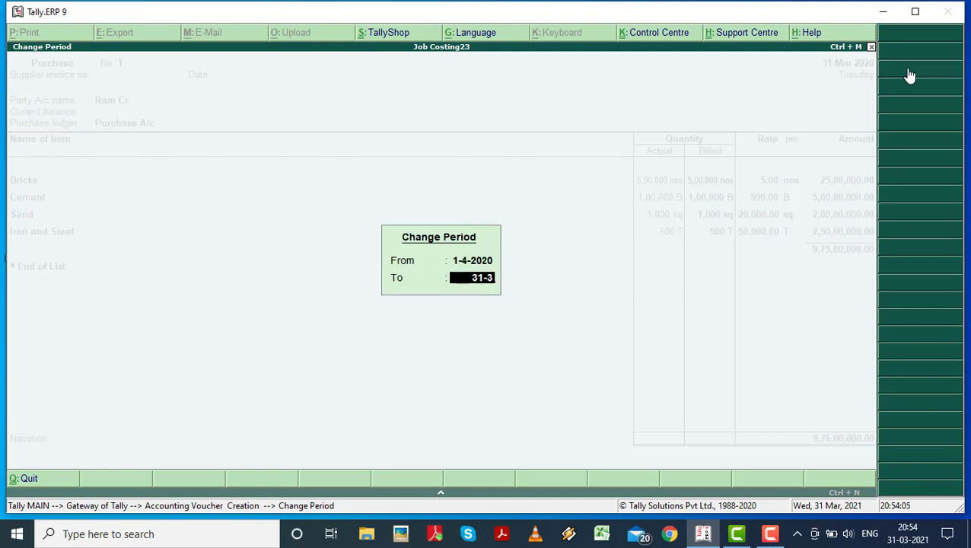
{"action": "type", "text": "-"}
{"action": "type", "text": "2020"}
{"action": "key", "text": "BackSpace"}
{"action": "type", "text": "1"}
{"action": "key", "text": "Return"}
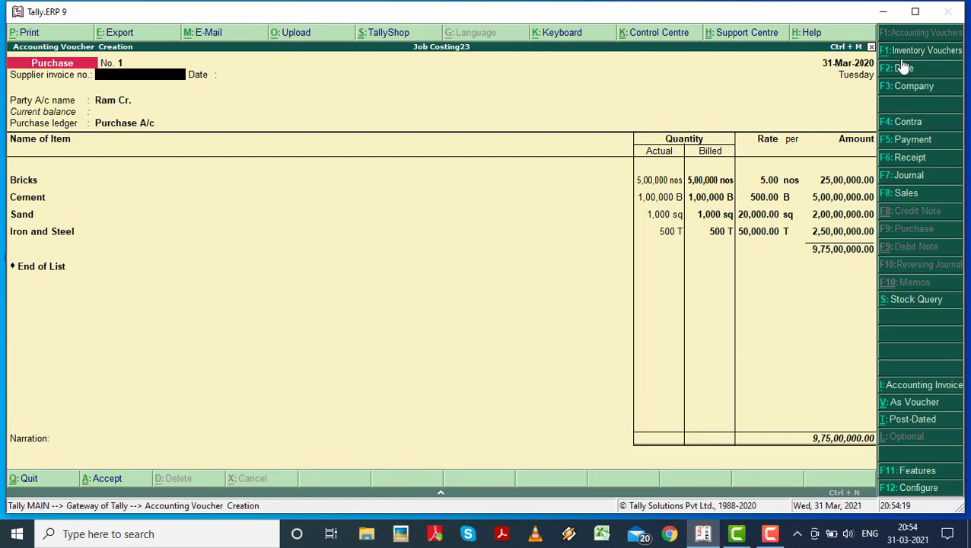
Step: Date the purchase voucher 1-4-2020 and save it
{"action": "left_click", "coordinate": [908, 70]}
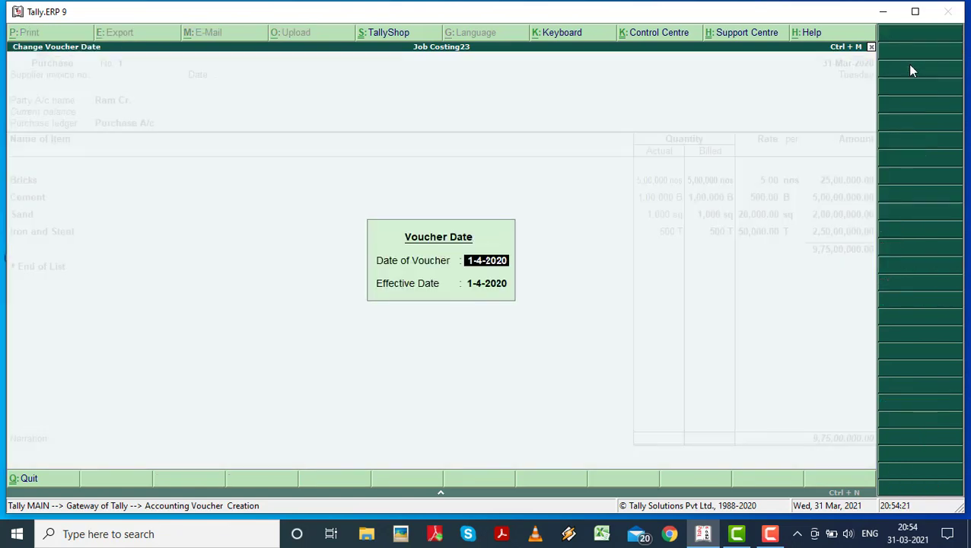
{"action": "key", "text": "Return"}
{"action": "key", "text": "Return"}
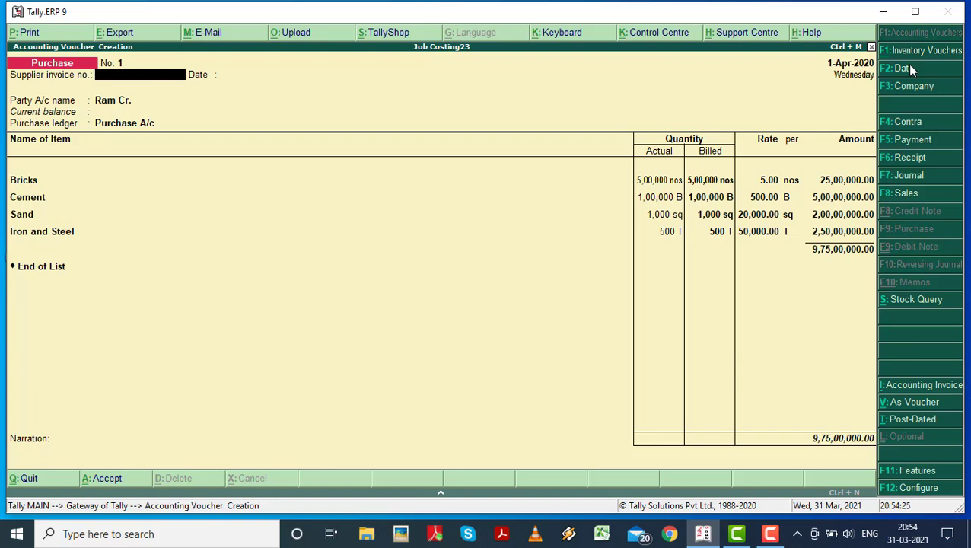
{"action": "key", "text": "ctrl+a"}
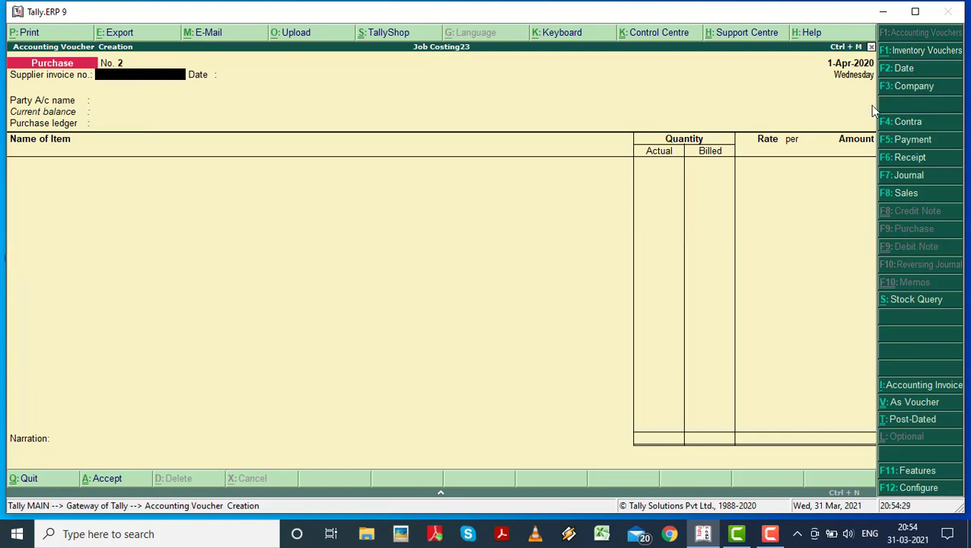
Step: Quit voucher entry and return to the Gateway of Tally menu
{"action": "key", "text": "Escape"}
{"action": "key", "text": "Return"}
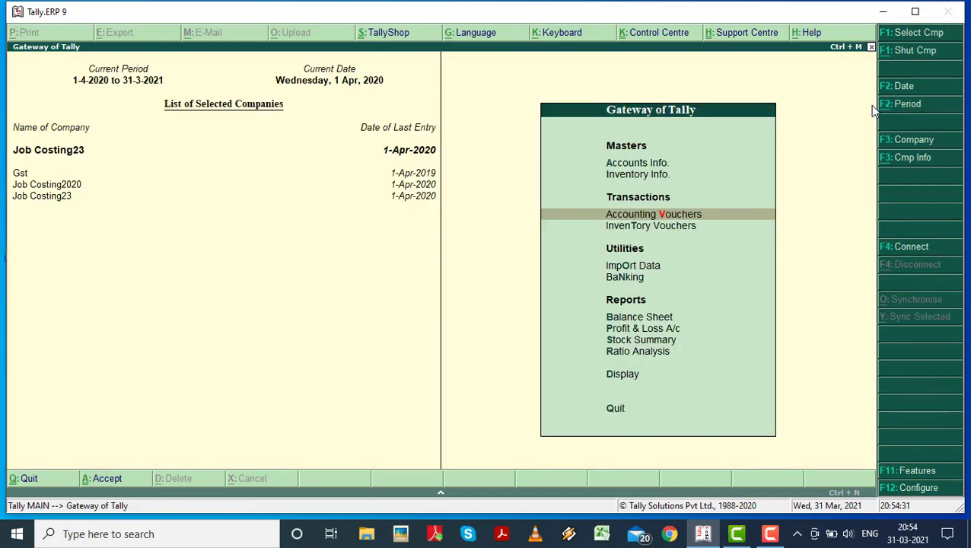
{"action": "key", "text": "Down"}
{"action": "key", "text": "Up"}
{"action": "key", "text": "Up"}
{"action": "key", "text": "Up"}
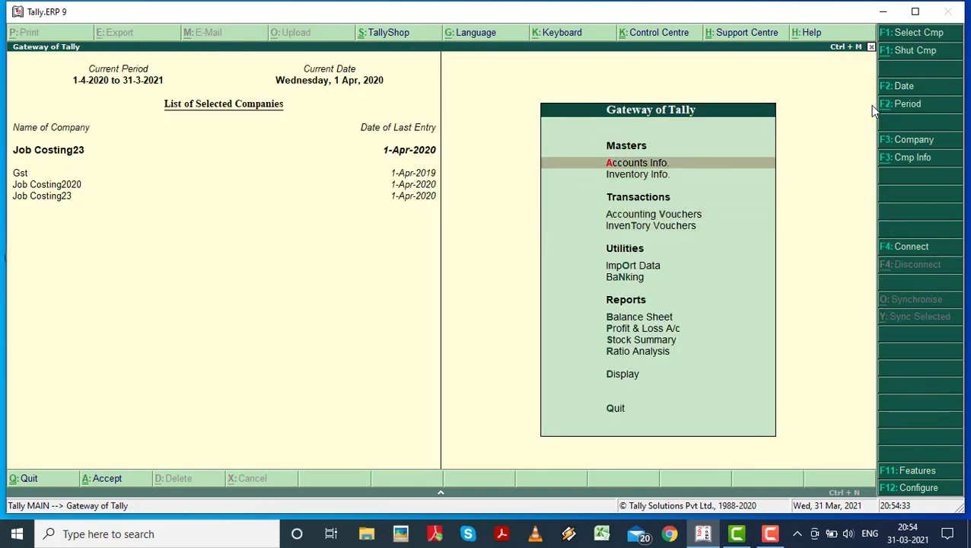
{"action": "key", "text": "Down"}
{"action": "key", "text": "Up"}
Step: Open the voucher types alter list, filter by 'st', then back out to the Gateway
{"action": "key", "text": "Return"}
{"action": "key", "text": "Down"}
{"action": "key", "text": "Down"}
{"action": "key", "text": "Down"}
{"action": "key", "text": "Down"}
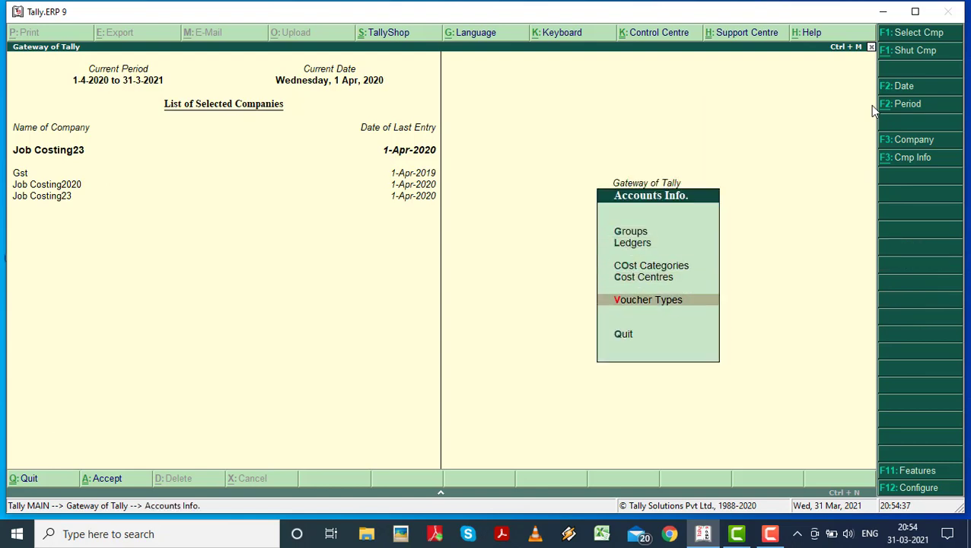
{"action": "key", "text": "Return"}
{"action": "key", "text": "Down"}
{"action": "key", "text": "Down"}
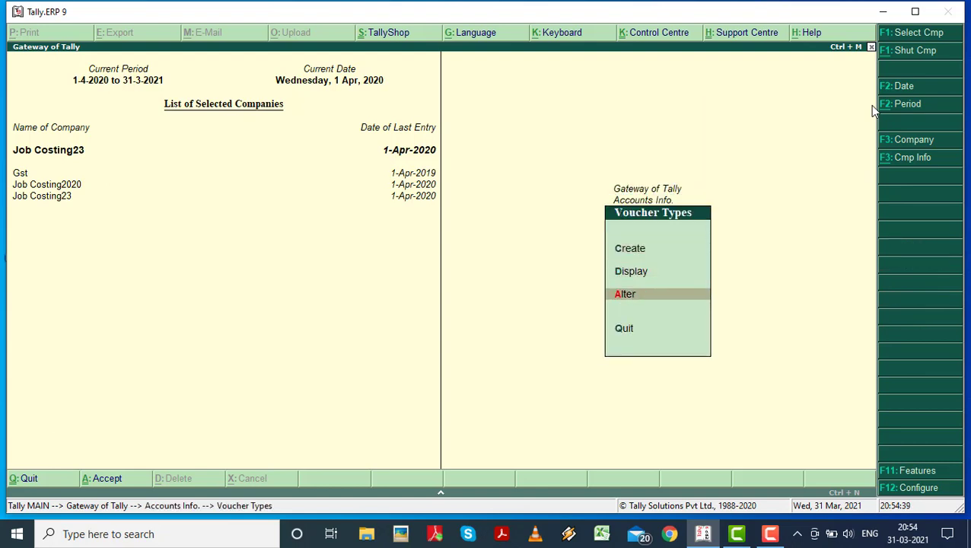
{"action": "key", "text": "Return"}
{"action": "type", "text": "st"}
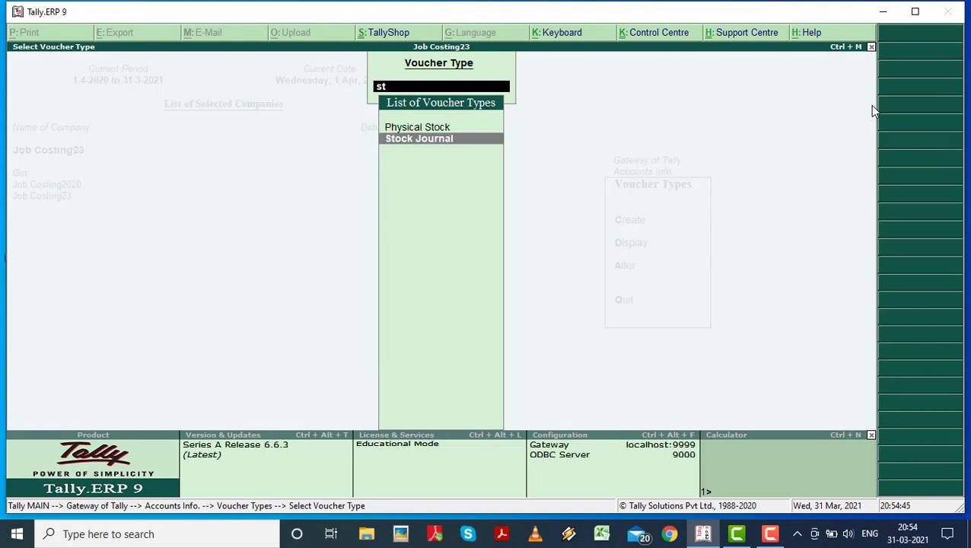
{"action": "key", "text": "BackSpace"}
{"action": "key", "text": "BackSpace"}
{"action": "key", "text": "Escape"}
{"action": "key", "text": "Escape"}
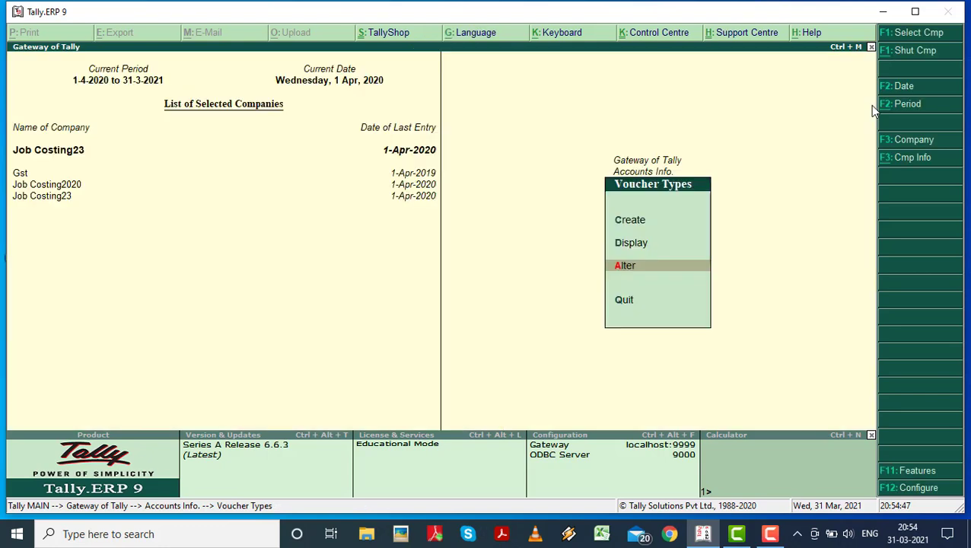
{"action": "key", "text": "Escape"}
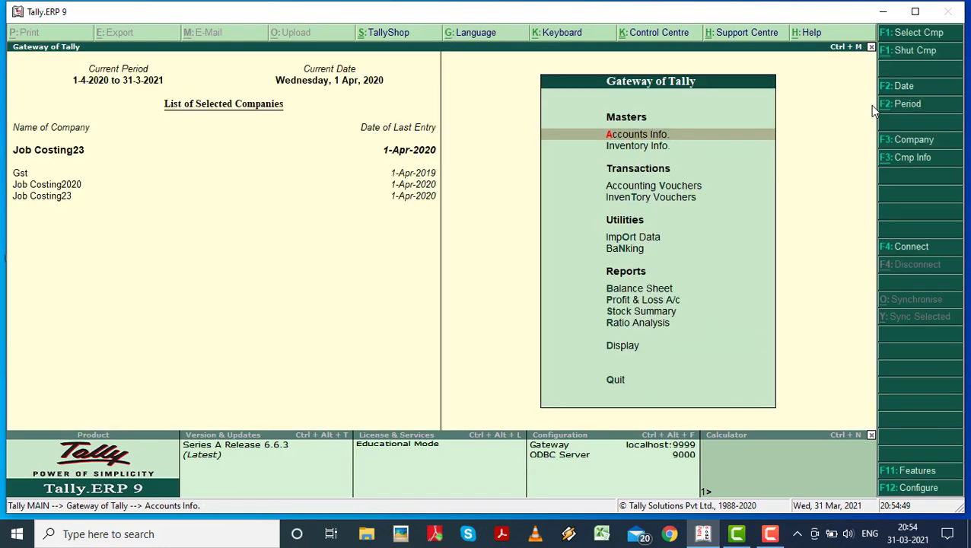
Step: Visit the Inventory Info. masters, then return to the Gateway of Tally menu
{"action": "key", "text": "Down"}
{"action": "key", "text": "Return"}
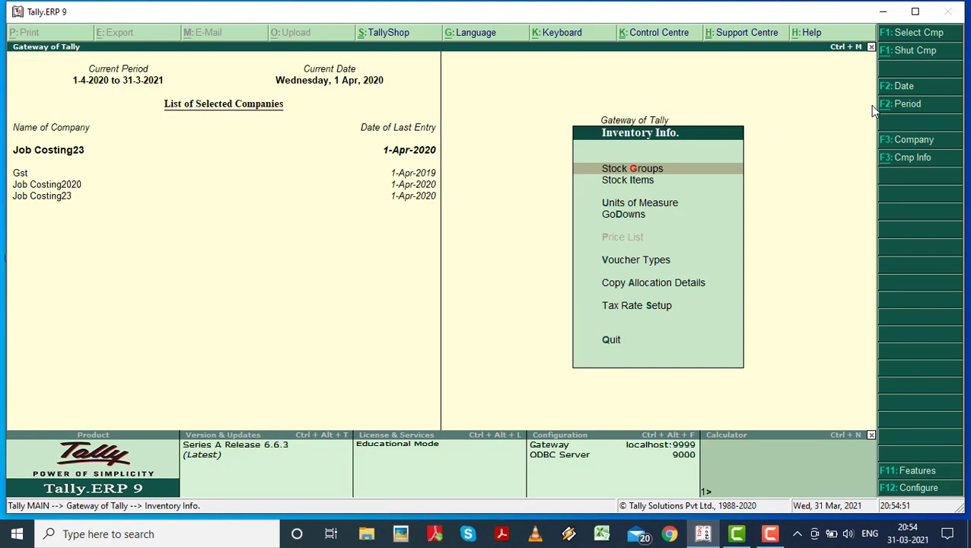
{"action": "key", "text": "Down"}
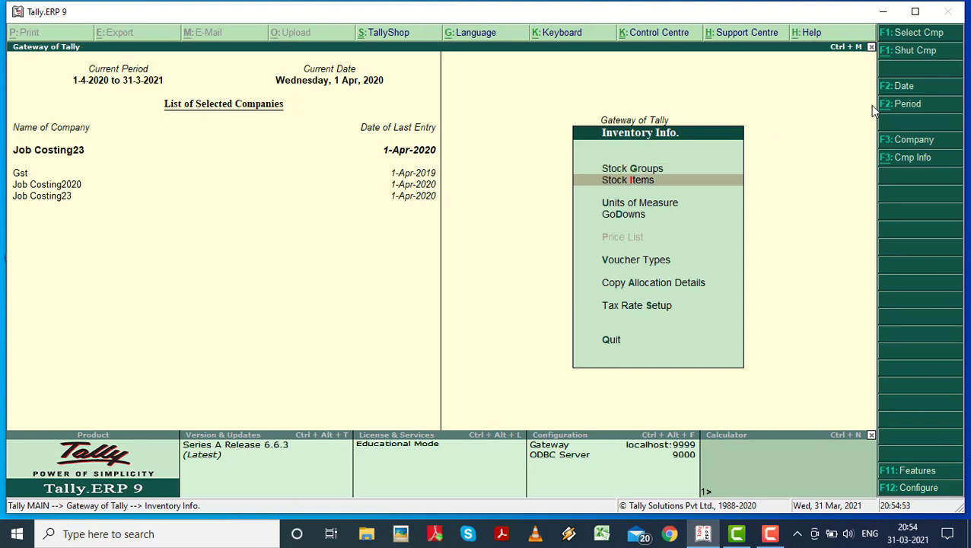
{"action": "key", "text": "Escape"}
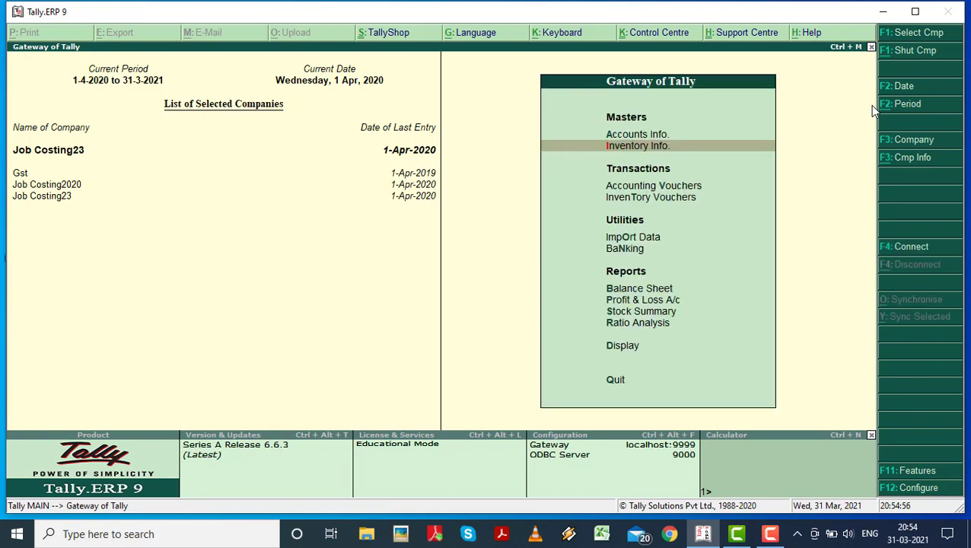
{"action": "key", "text": "Down"}
{"action": "key", "text": "Down"}
Step: Start a Transfer of Material Stock Journal with Bhopal Godown as the destination
{"action": "key", "text": "Return"}
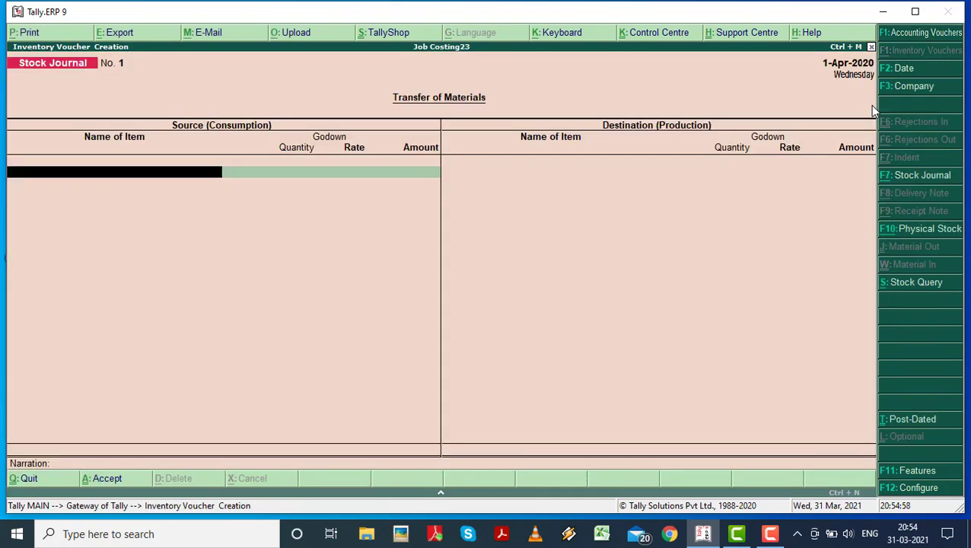
{"action": "left_click", "coordinate": [917, 178]}
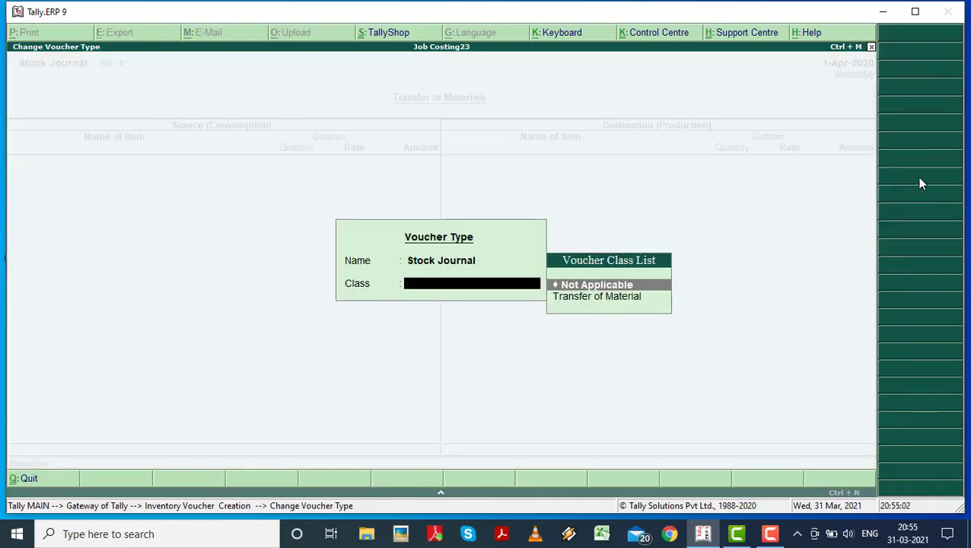
{"action": "key", "text": "Down"}
{"action": "key", "text": "Return"}
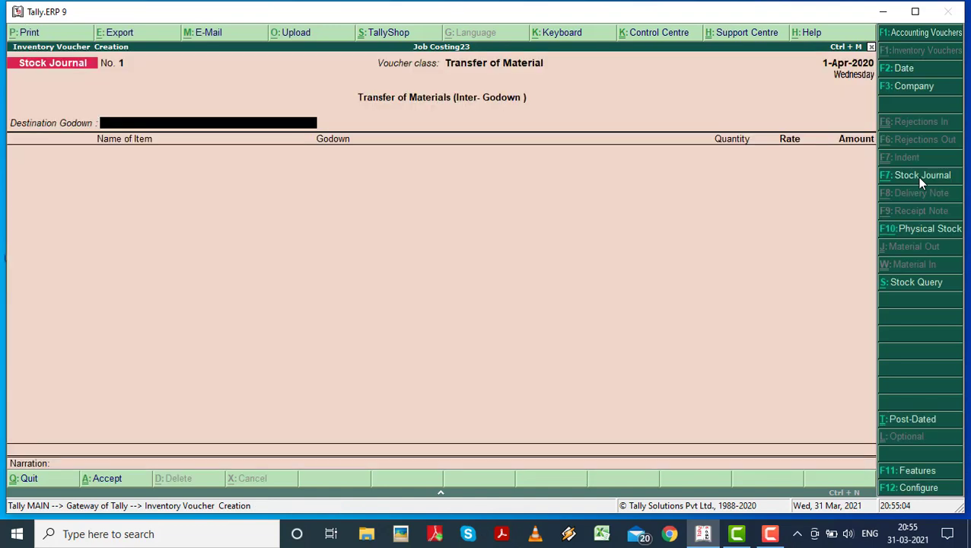
{"action": "type", "text": "B"}
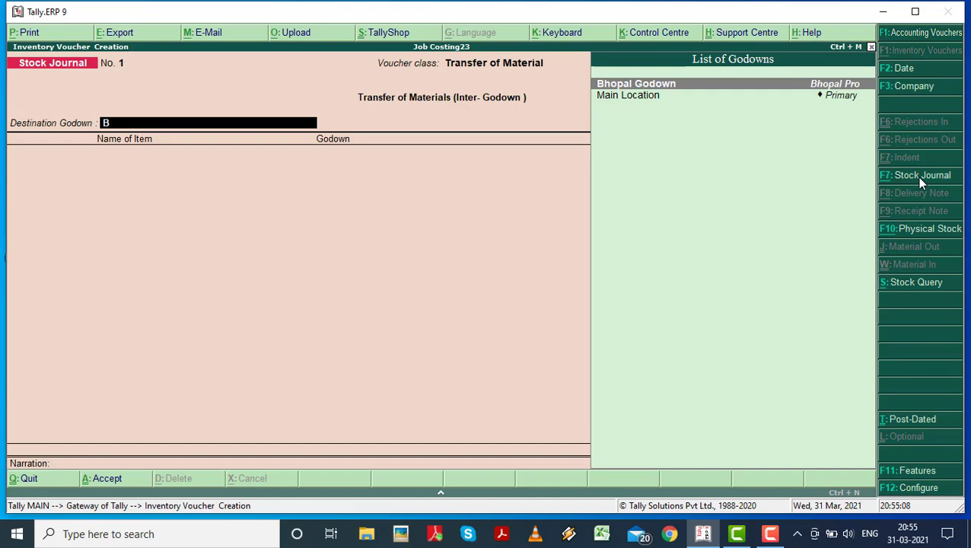
{"action": "key", "text": "Return"}
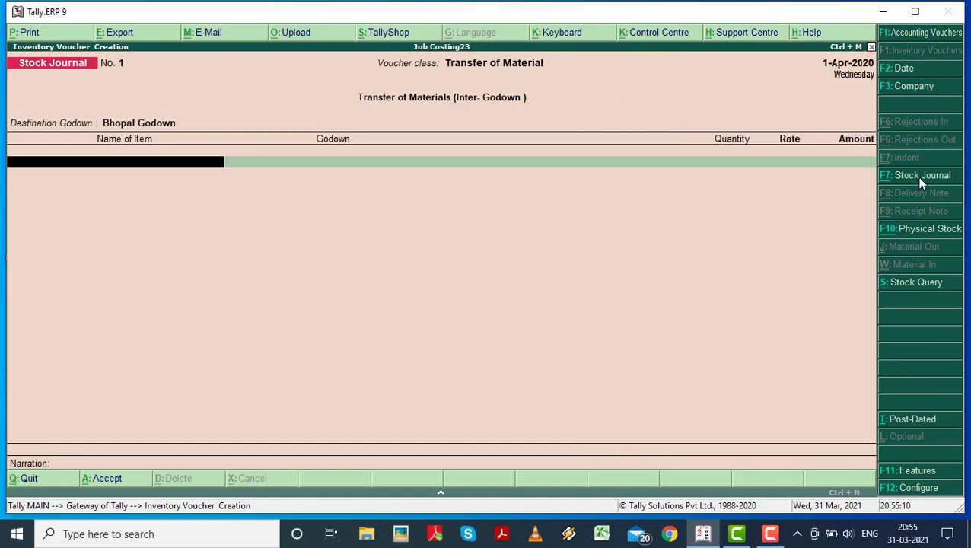
Step: Add 5,00,000 Bricks and 1,00,000 Cement at 500.00 from Main Location
{"action": "type", "text": "Bri"}
{"action": "key", "text": "Return"}
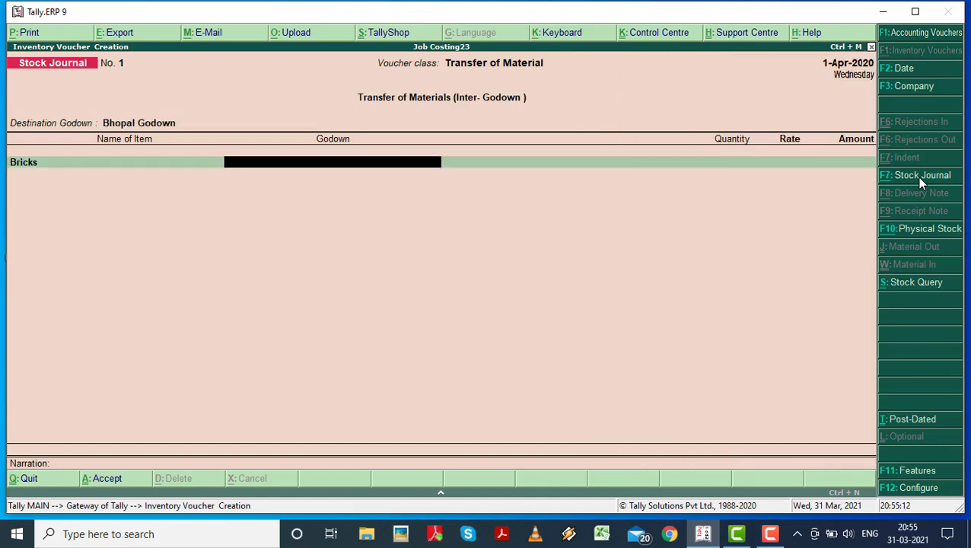
{"action": "type", "text": "00"}
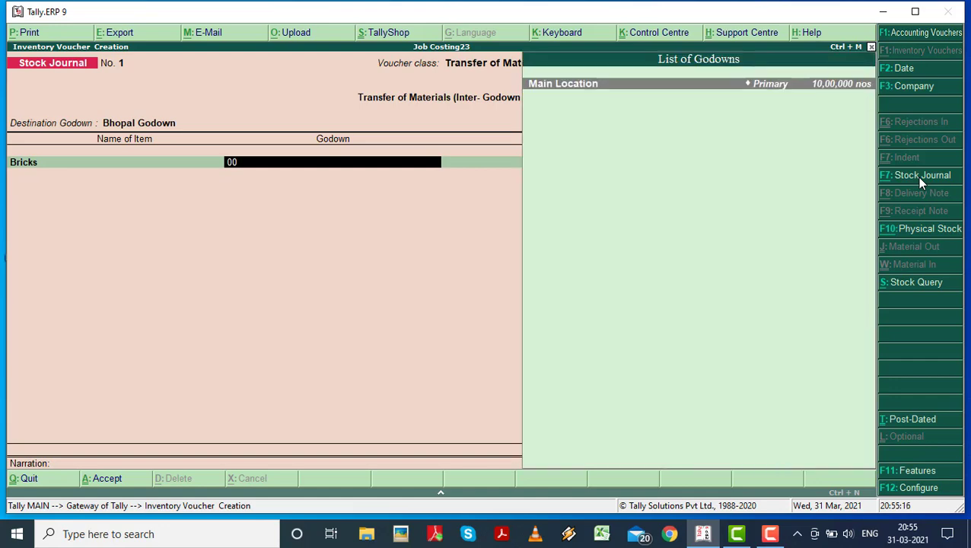
{"action": "key", "text": "Return"}
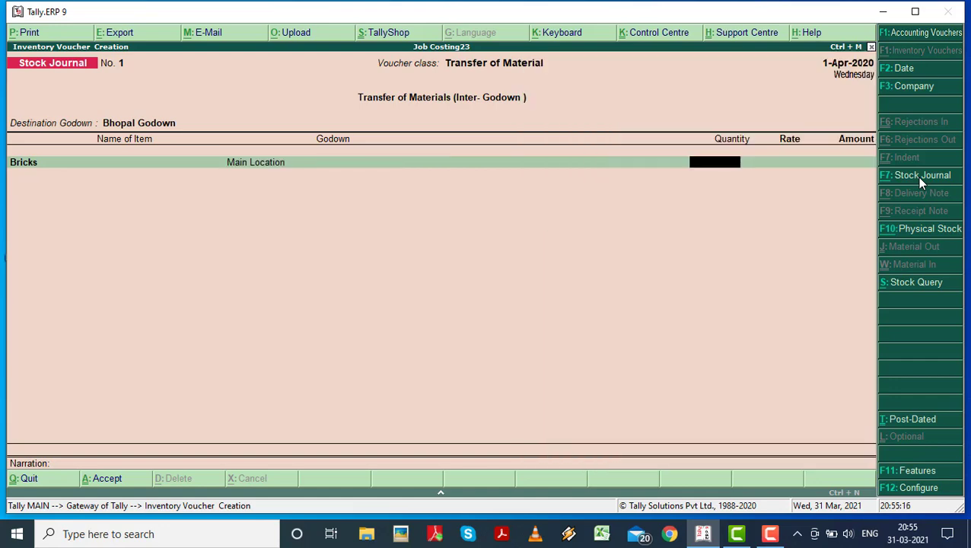
{"action": "type", "text": "5,00,000"}
{"action": "key", "text": "Return"}
{"action": "key", "text": "Return"}
{"action": "key", "text": "Return"}
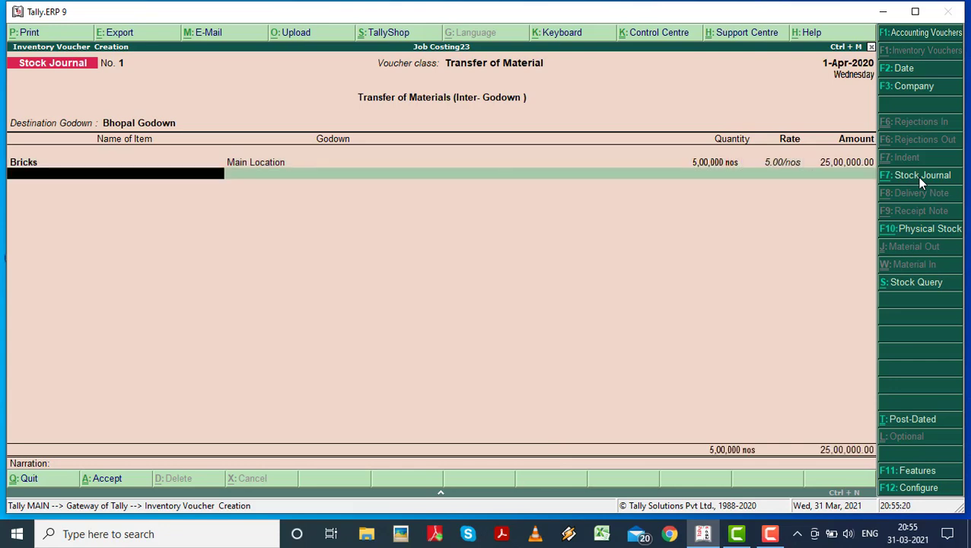
{"action": "type", "text": "Cemen"}
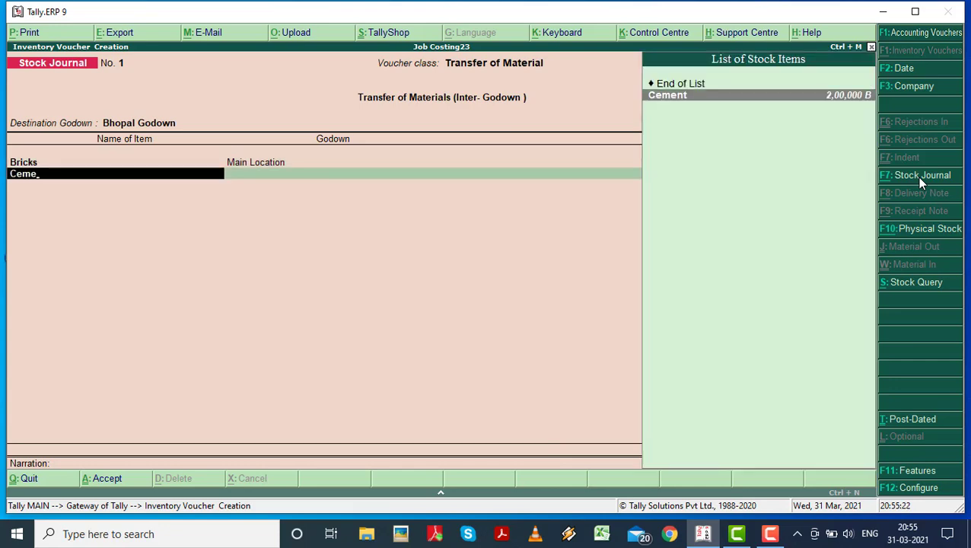
{"action": "key", "text": "Return"}
{"action": "type", "text": "Main"}
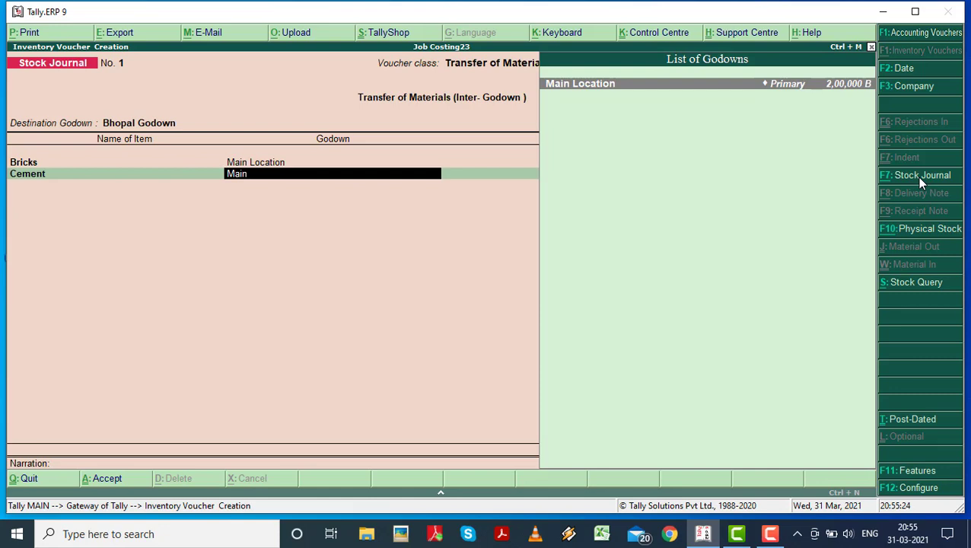
{"action": "key", "text": "Return"}
{"action": "type", "text": "100000"}
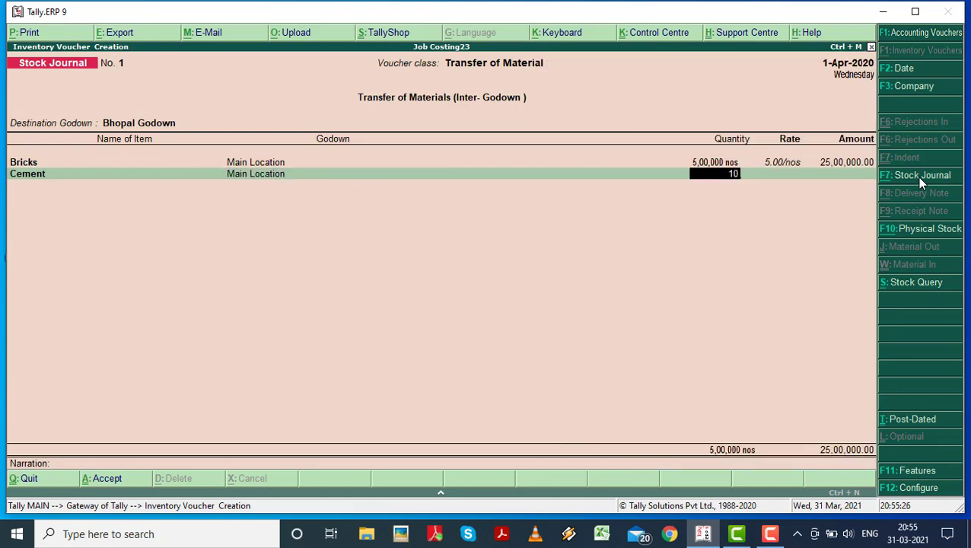
{"action": "key", "text": "Return"}
{"action": "key", "text": "Return"}
{"action": "key", "text": "Return"}
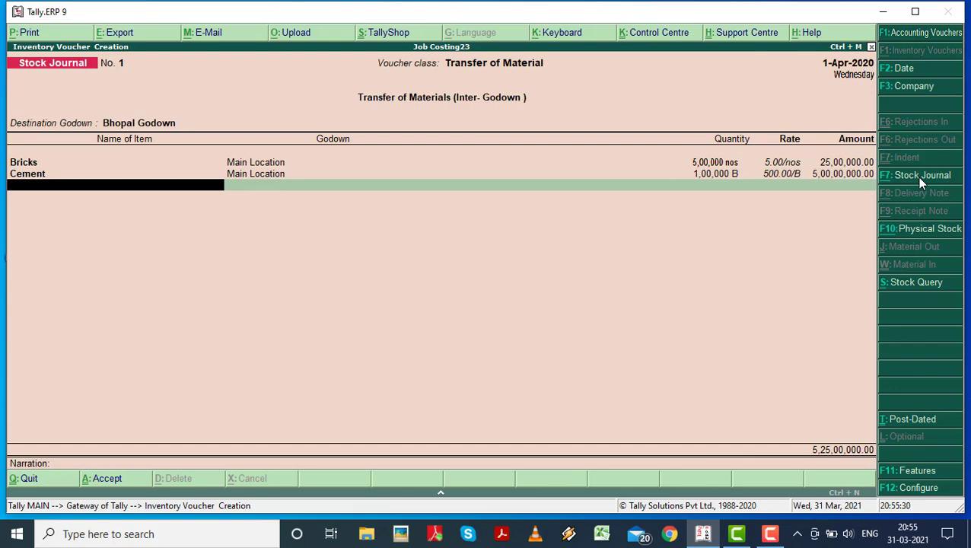
Step: Add 1,000 sq Sand and Iron and Steel from Main Location
{"action": "type", "text": "Sand"}
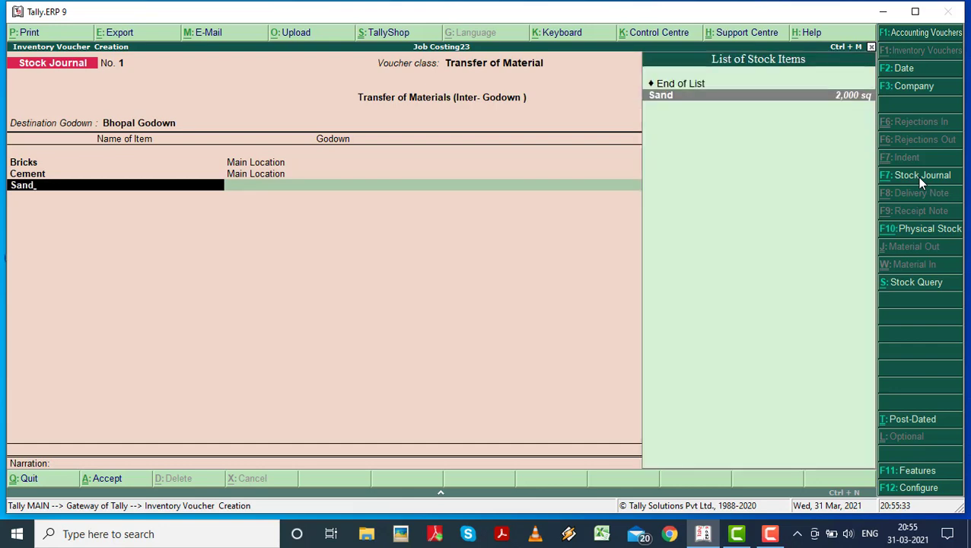
{"action": "key", "text": "Return"}
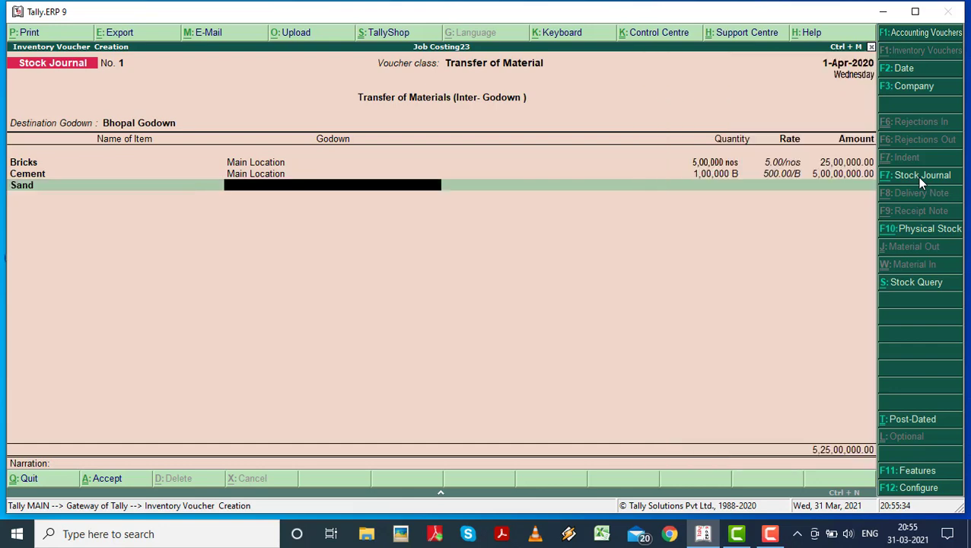
{"action": "type", "text": "Main"}
{"action": "key", "text": "Return"}
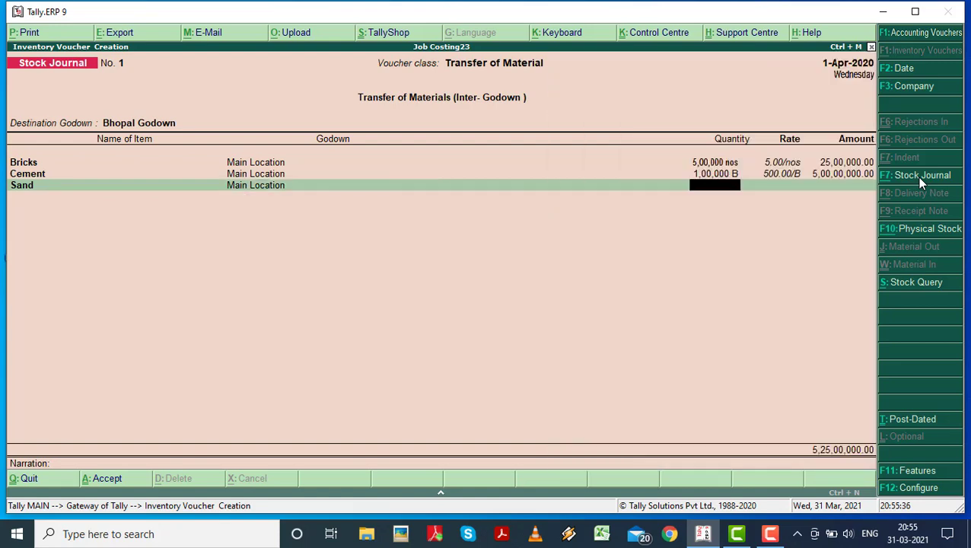
{"action": "type", "text": "1,000"}
{"action": "key", "text": "Return"}
{"action": "key", "text": "Return"}
{"action": "key", "text": "Return"}
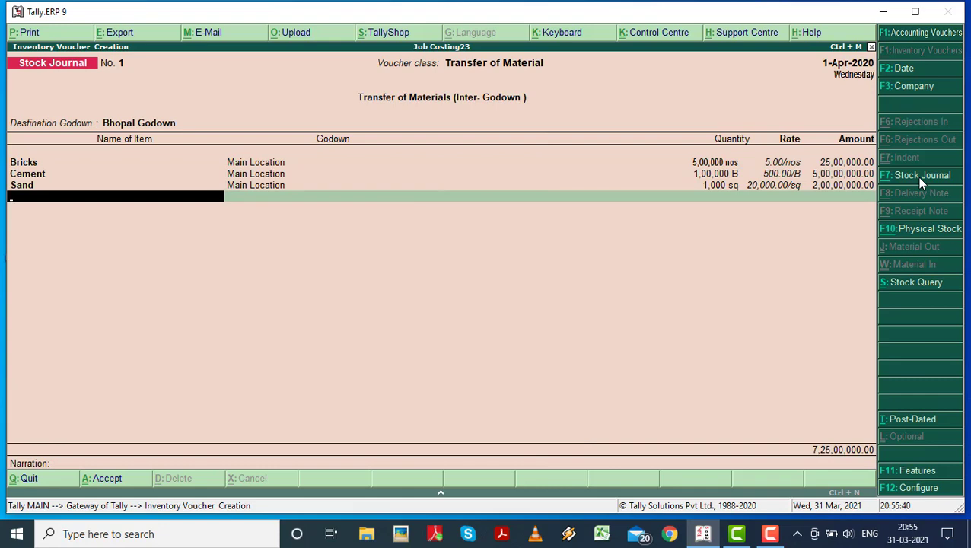
{"action": "type", "text": "Ir"}
{"action": "key", "text": "Return"}
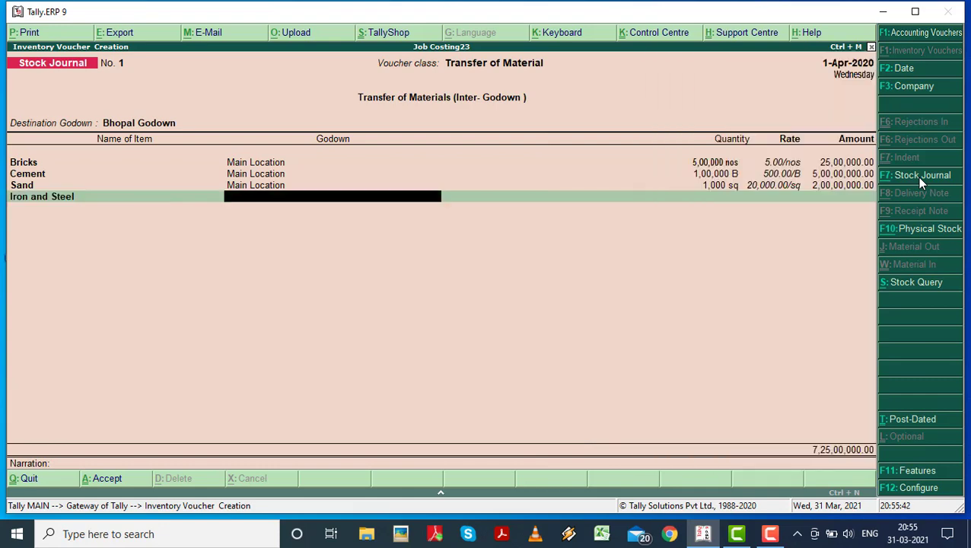
{"action": "type", "text": "Main"}
{"action": "key", "text": "Return"}
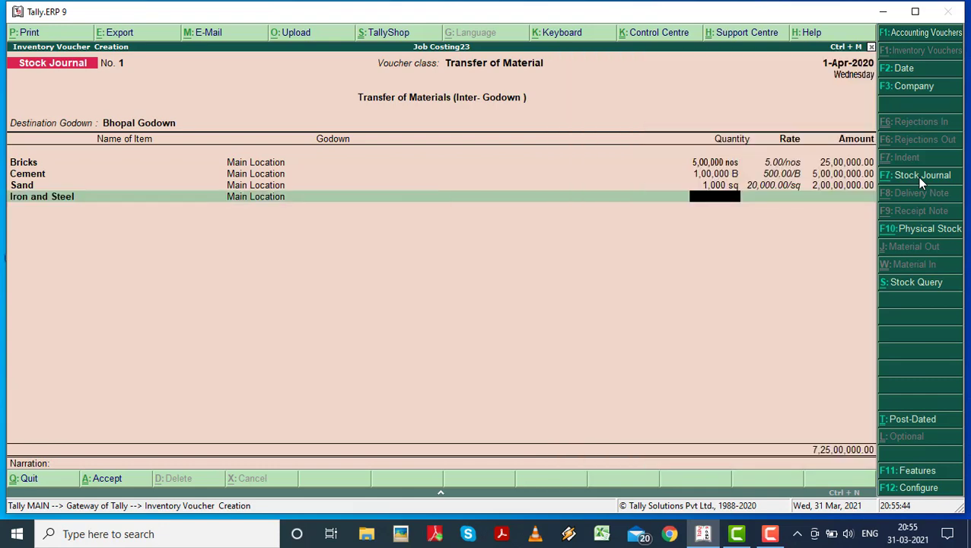
{"action": "type", "text": "500"}
{"action": "key", "text": "Return"}
{"action": "key", "text": "Return"}
{"action": "key", "text": "Return"}
{"action": "key", "text": "Return"}
{"action": "key", "text": "Return"}
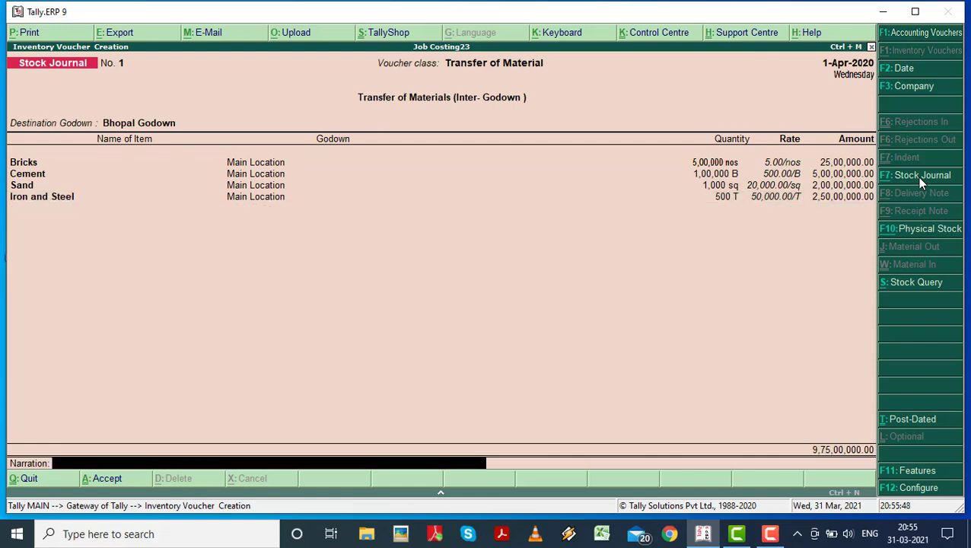
Step: Save the Bhopal transfer; start an Indore Godown transfer with 5,00,000 Bricks from Main Location
{"action": "key", "text": "Return"}
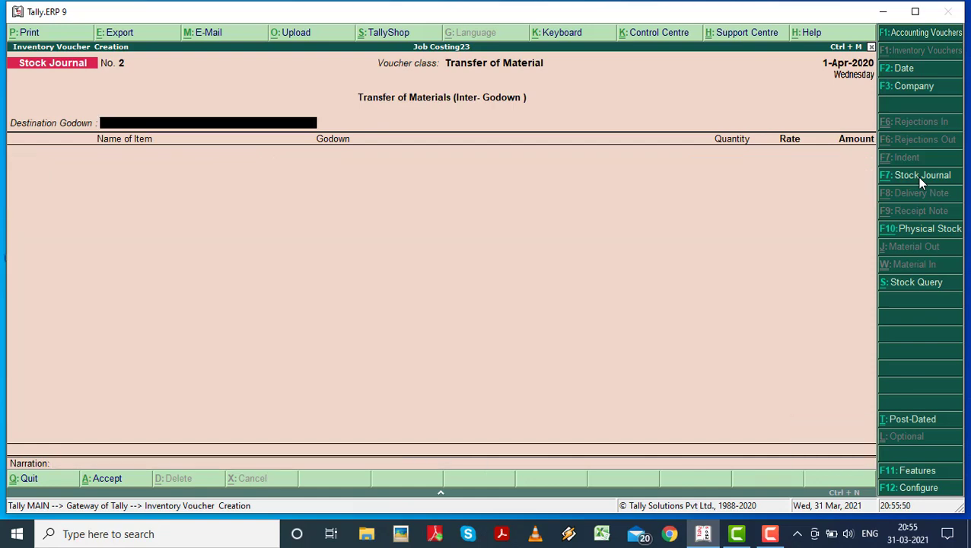
{"action": "type", "text": "In"}
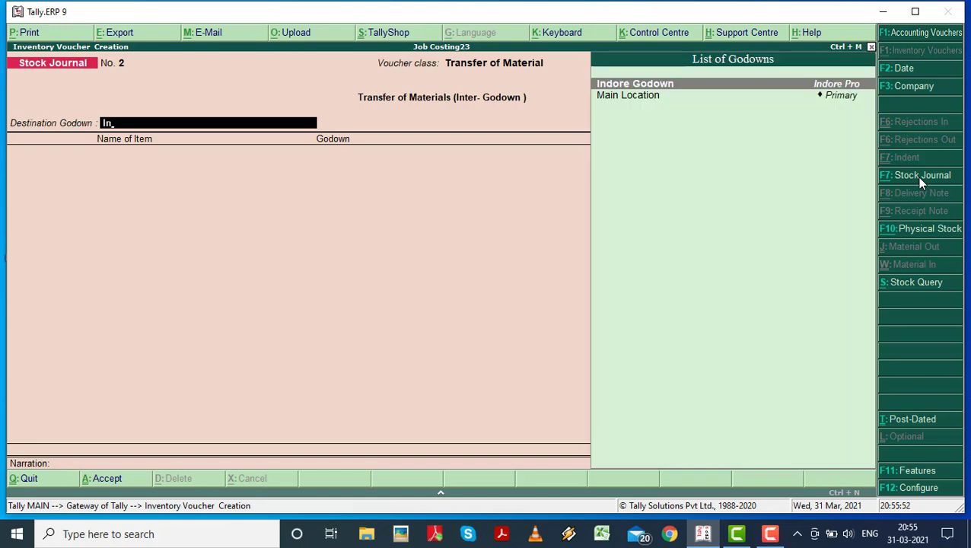
{"action": "key", "text": "Return"}
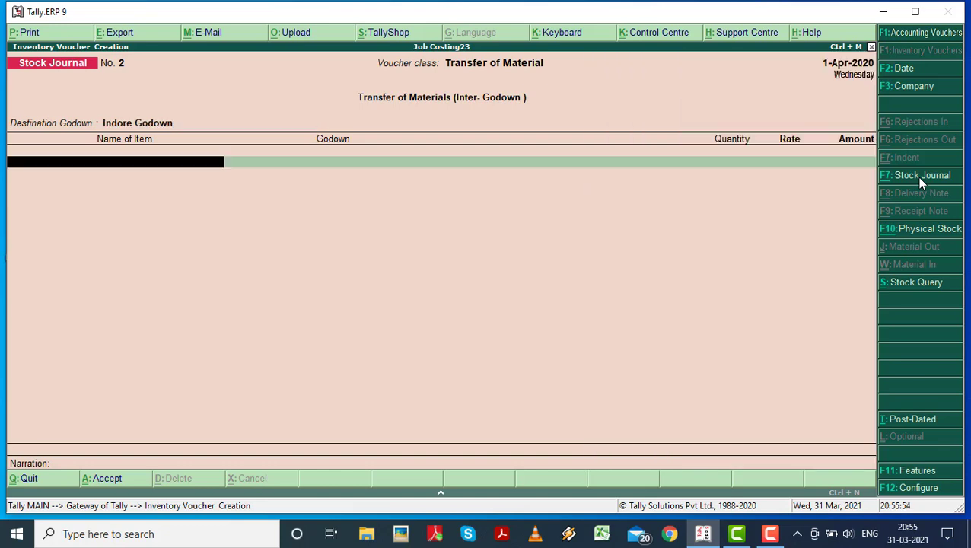
{"action": "type", "text": "Bri"}
{"action": "key", "text": "Return"}
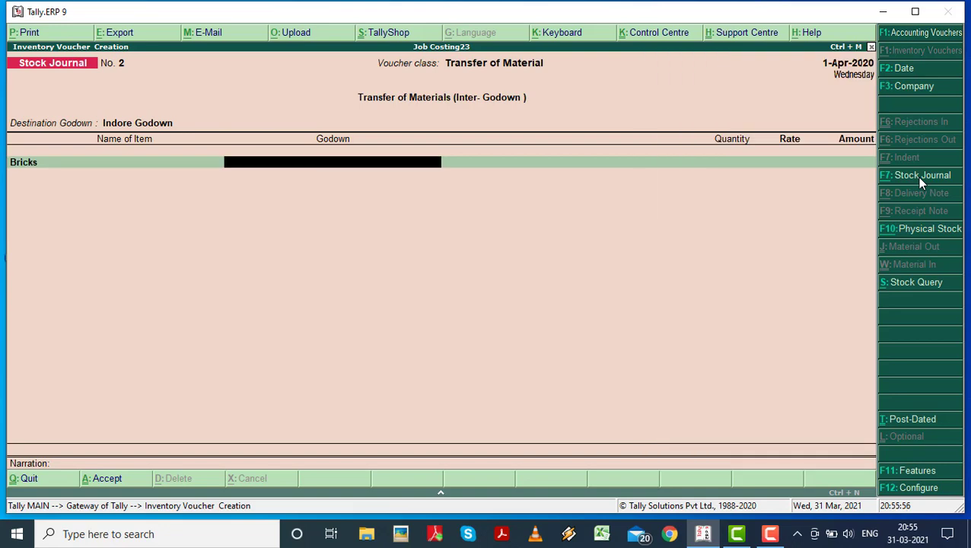
{"action": "type", "text": "Main"}
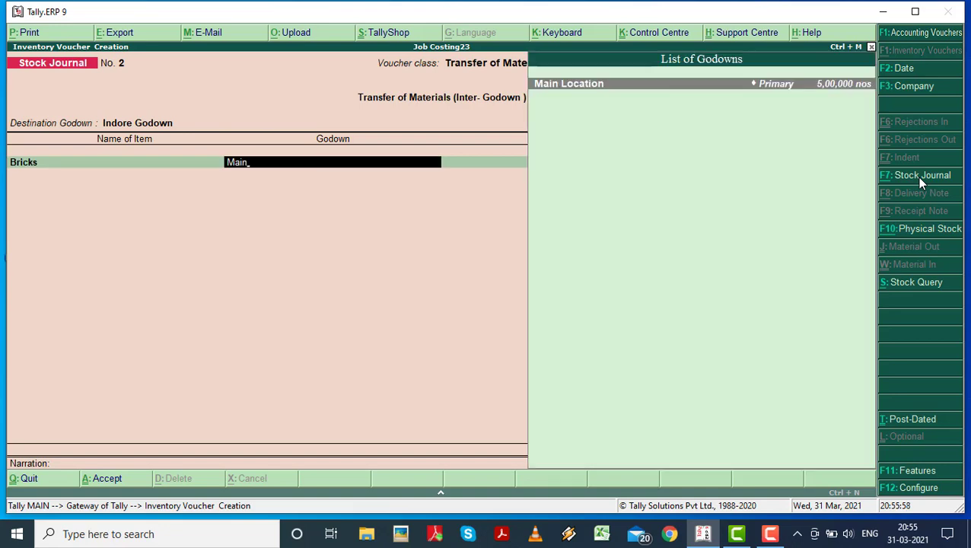
{"action": "key", "text": "Return"}
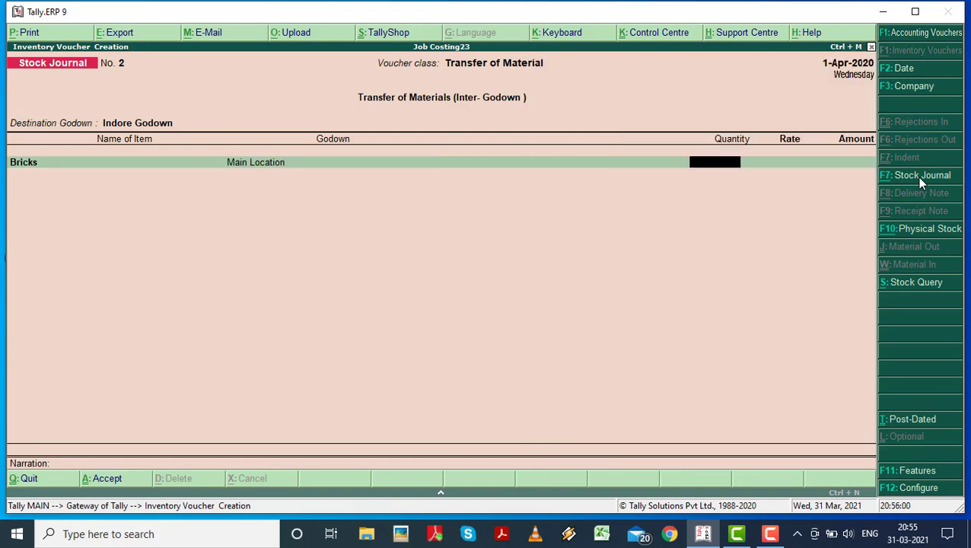
{"action": "type", "text": "500000"}
{"action": "key", "text": "Return"}
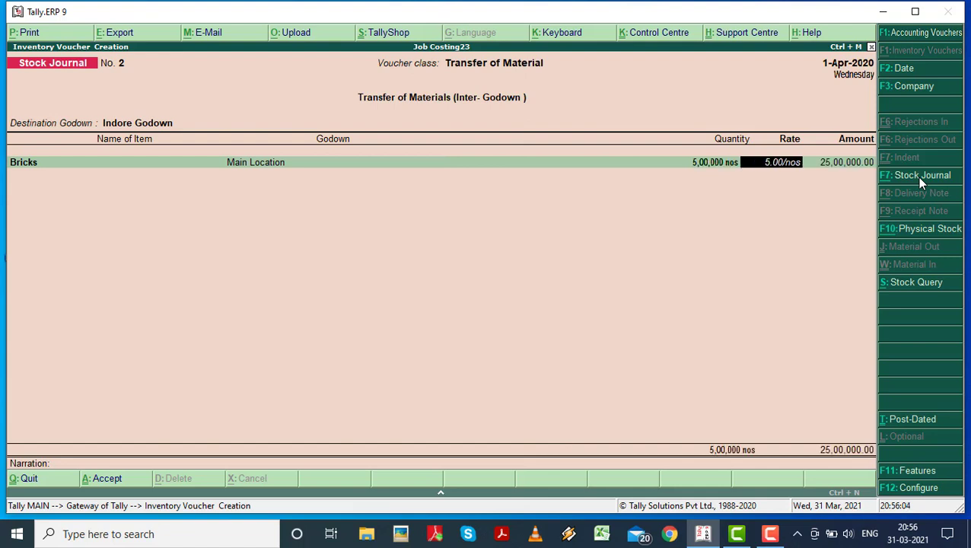
Step: Add 1,00,000 Cement and 1,000 sq Sand at 20,000.00 from Main Location
{"action": "key", "text": "Return"}
{"action": "key", "text": "Return"}
{"action": "type", "text": "Ce"}
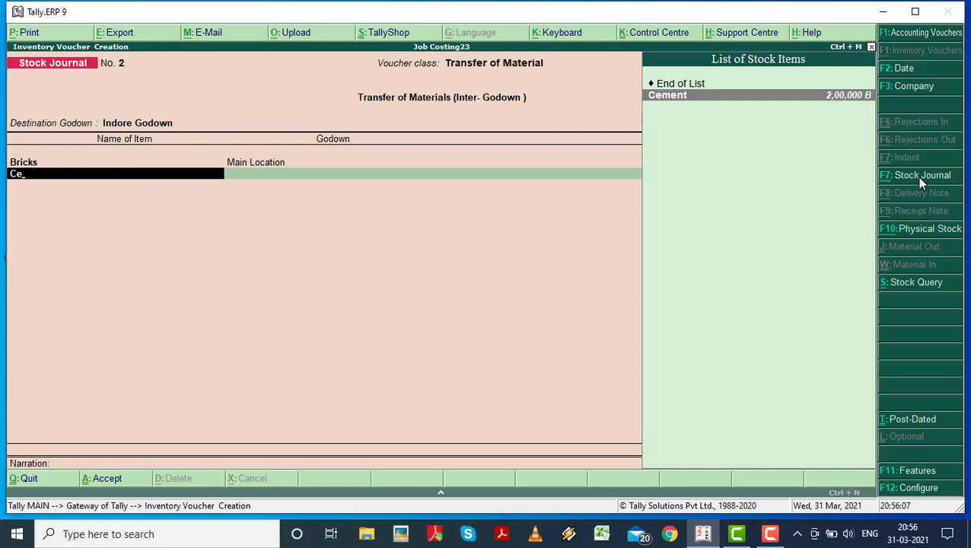
{"action": "key", "text": "Return"}
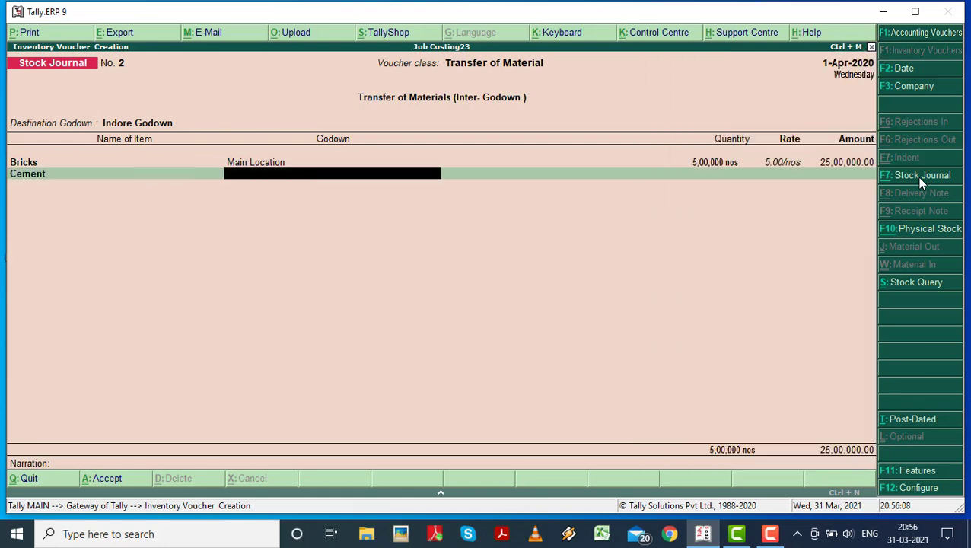
{"action": "type", "text": "Main"}
{"action": "key", "text": "Return"}
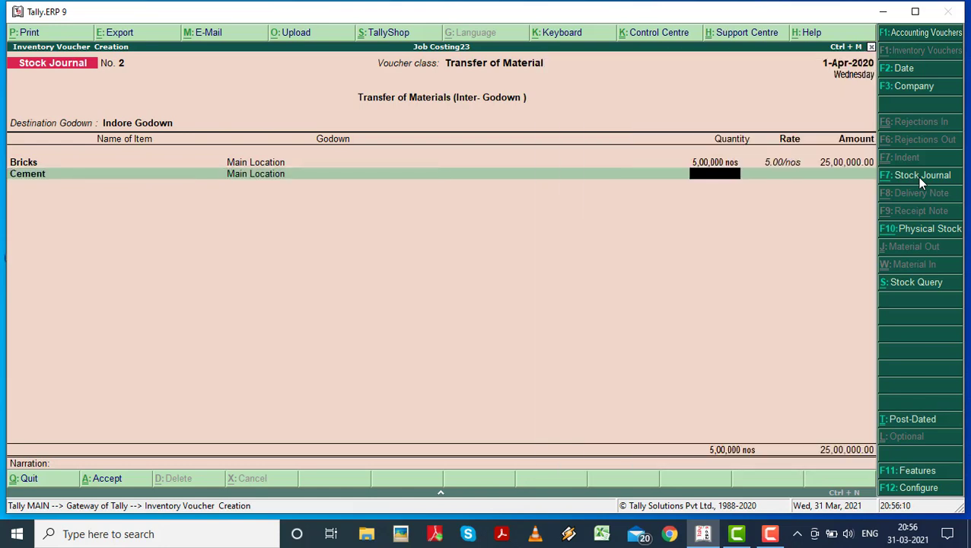
{"action": "type", "text": "1,00,000 B"}
{"action": "key", "text": "Return"}
{"action": "key", "text": "Return"}
{"action": "key", "text": "Return"}
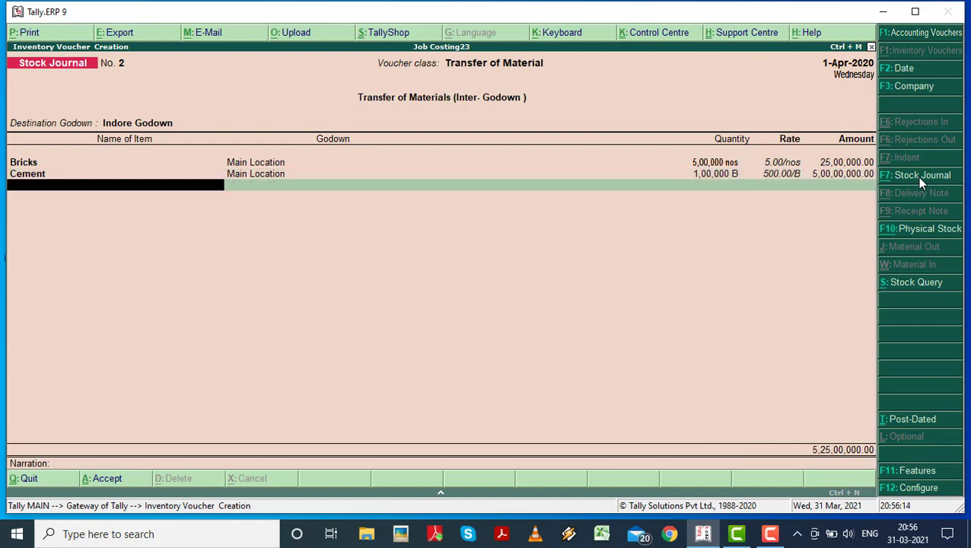
{"action": "type", "text": "Sa"}
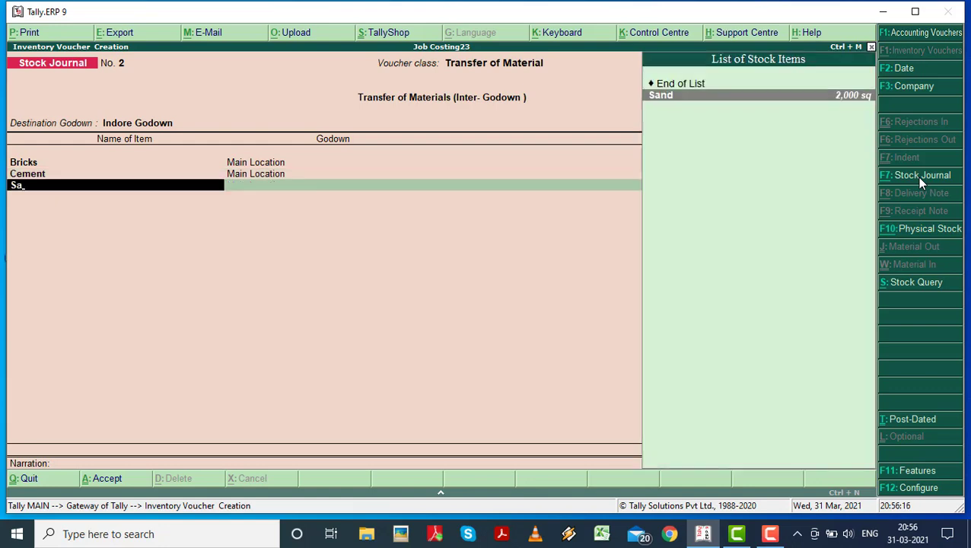
{"action": "key", "text": "Return"}
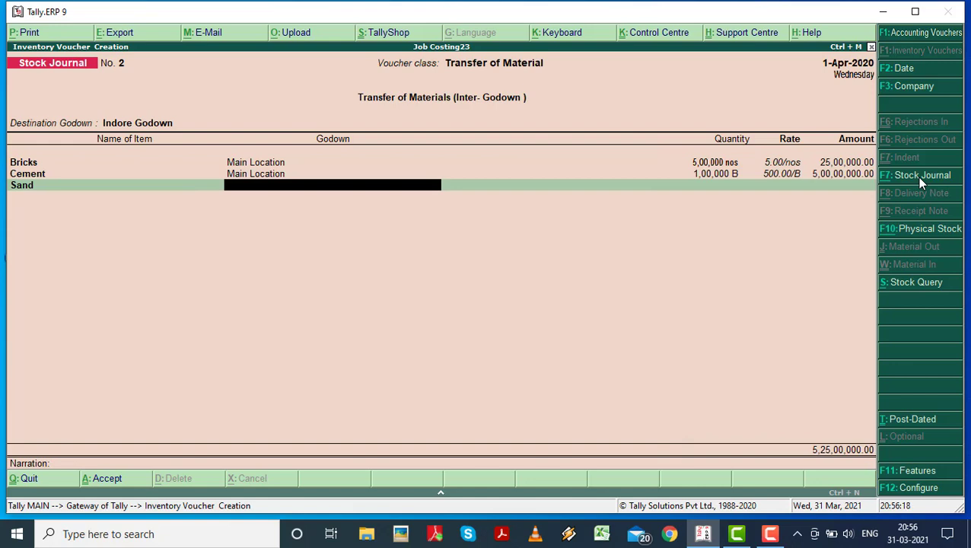
{"action": "type", "text": "M"}
{"action": "key", "text": "Return"}
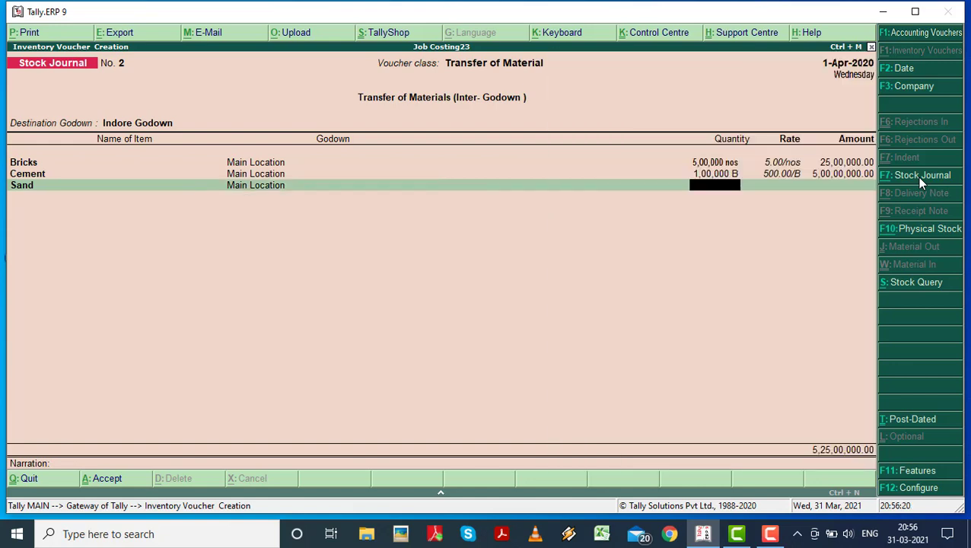
{"action": "type", "text": "1000"}
{"action": "key", "text": "Return"}
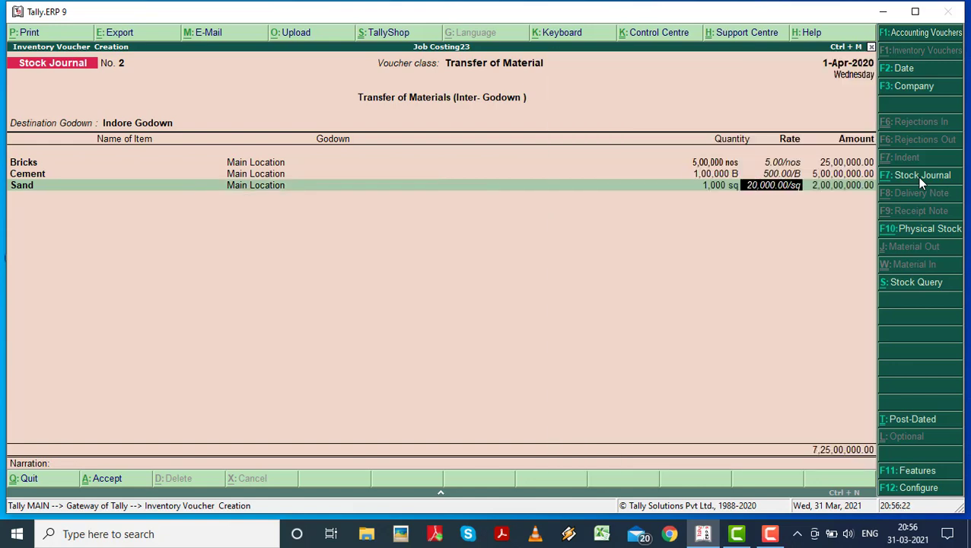
{"action": "key", "text": "Return"}
{"action": "key", "text": "Return"}
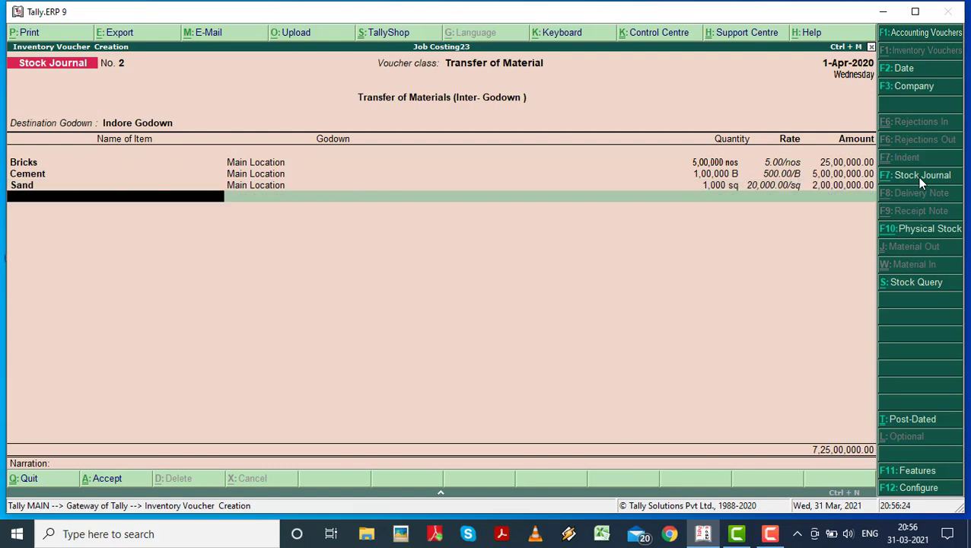
Step: Add 500 T Iron and Steel from Main Location, save, and return to Gateway
{"action": "type", "text": "Iro"}
{"action": "key", "text": "Return"}
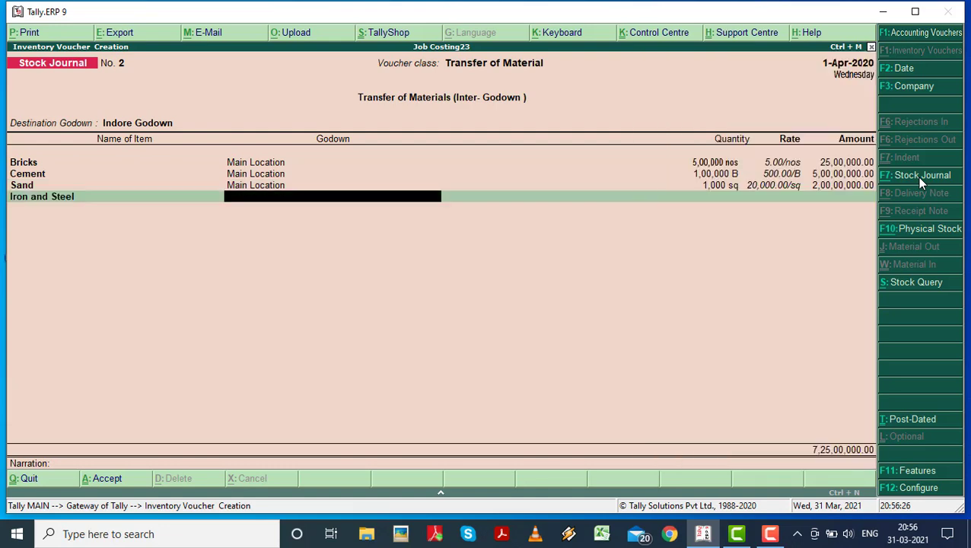
{"action": "type", "text": "Main"}
{"action": "key", "text": "Return"}
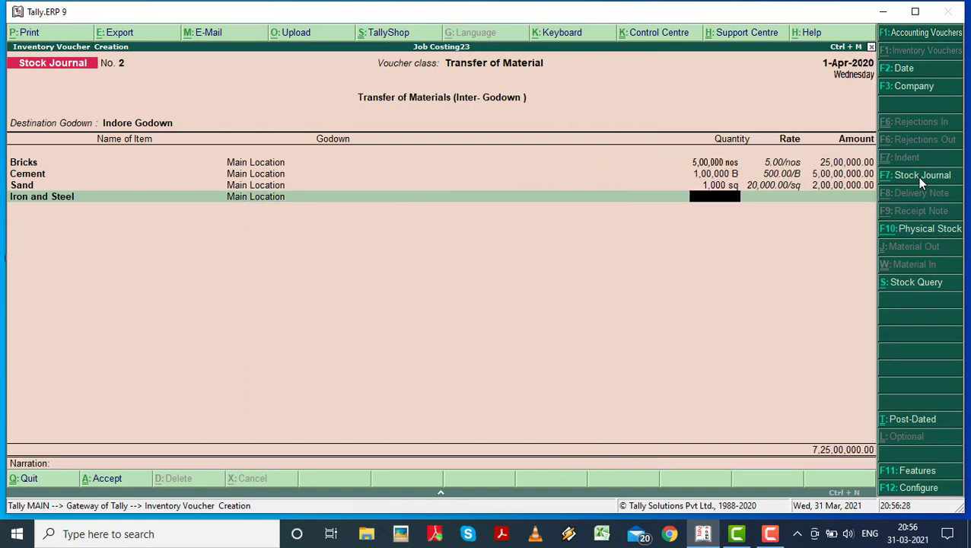
{"action": "type", "text": "500"}
{"action": "key", "text": "Return"}
{"action": "key", "text": "Return"}
{"action": "key", "text": "Return"}
{"action": "key", "text": "Return"}
{"action": "key", "text": "Return"}
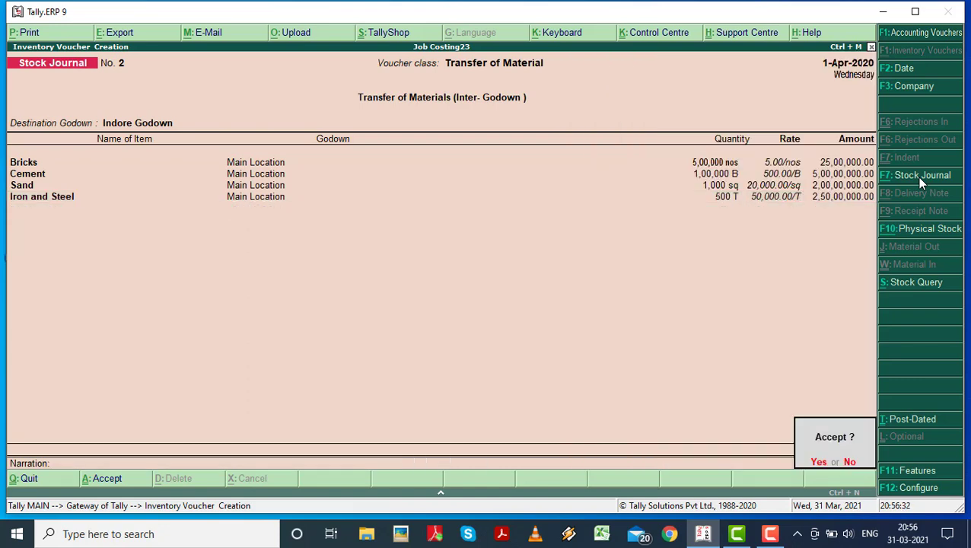
{"action": "key", "text": "Return"}
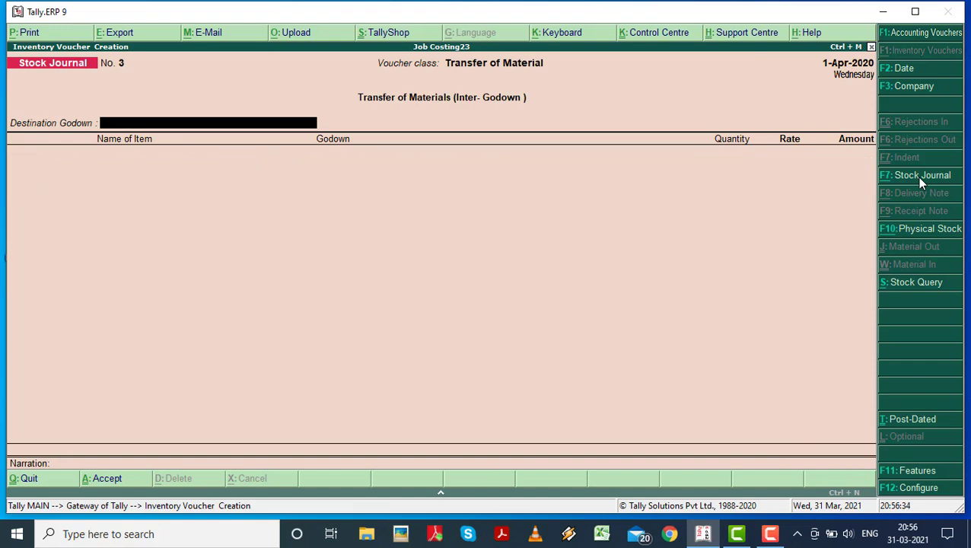
{"action": "key", "text": "Escape"}
{"action": "key", "text": "Return"}
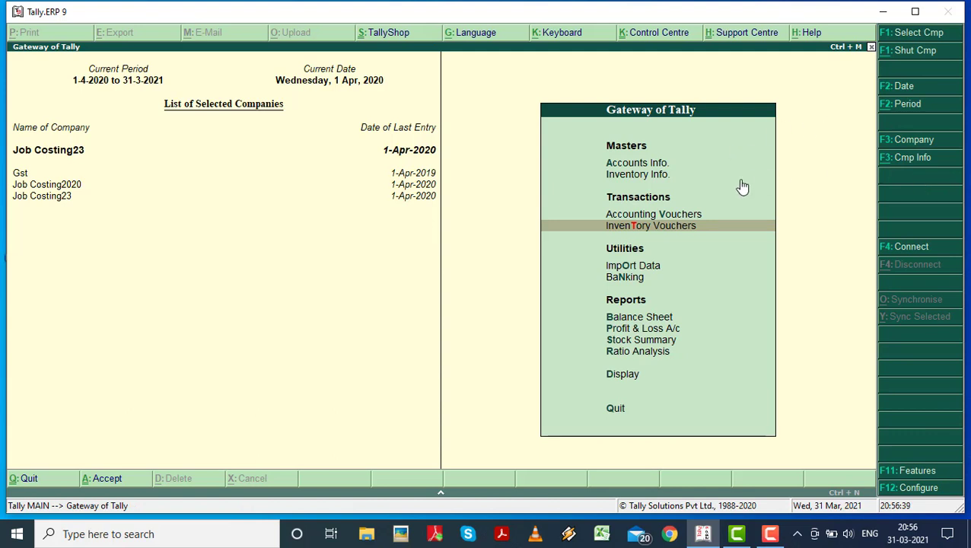
Step: Open the Stock Journal voucher type for alteration under Accounts Info
{"action": "left_click", "coordinate": [664, 166]}
{"action": "key", "text": "Down"}
{"action": "key", "text": "Down"}
{"action": "key", "text": "Down"}
{"action": "key", "text": "Down"}
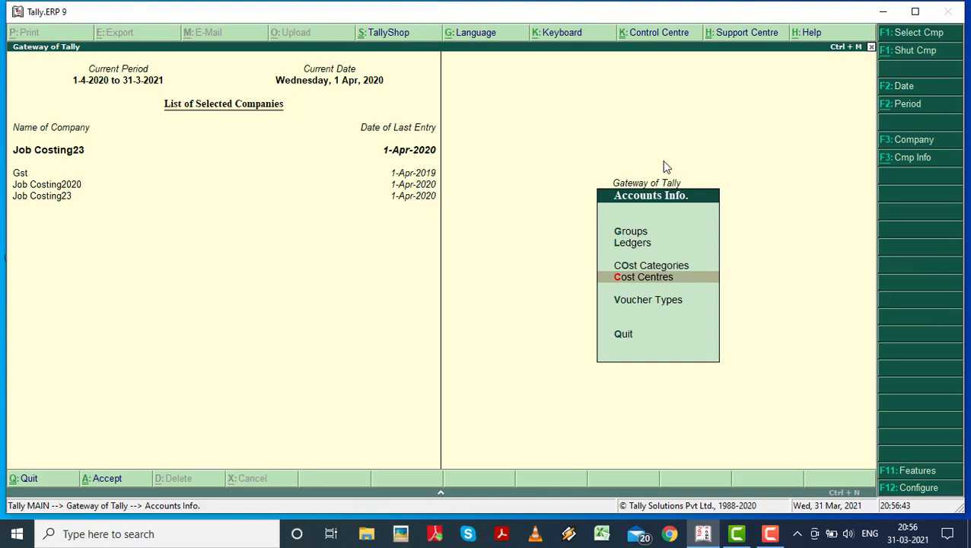
{"action": "key", "text": "Return"}
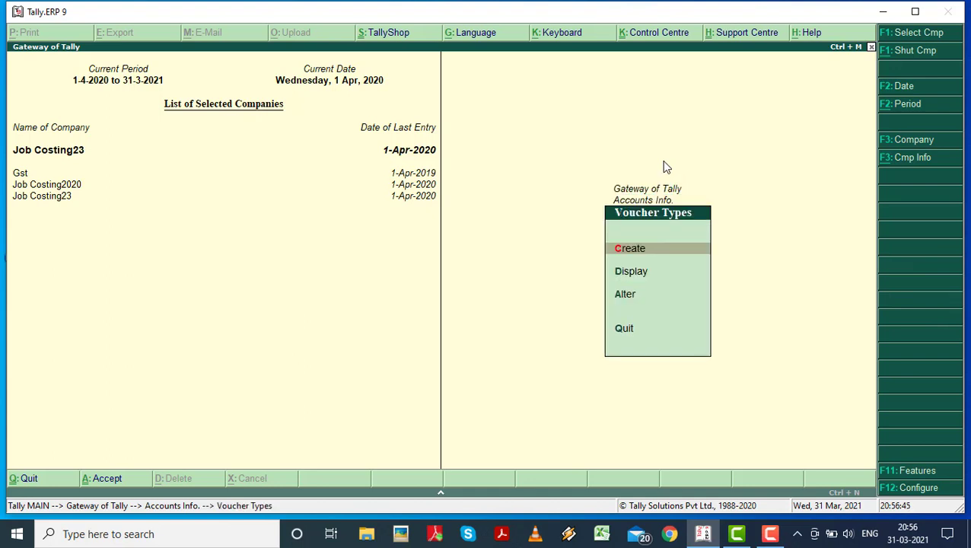
{"action": "key", "text": "Return"}
{"action": "type", "text": "St"}
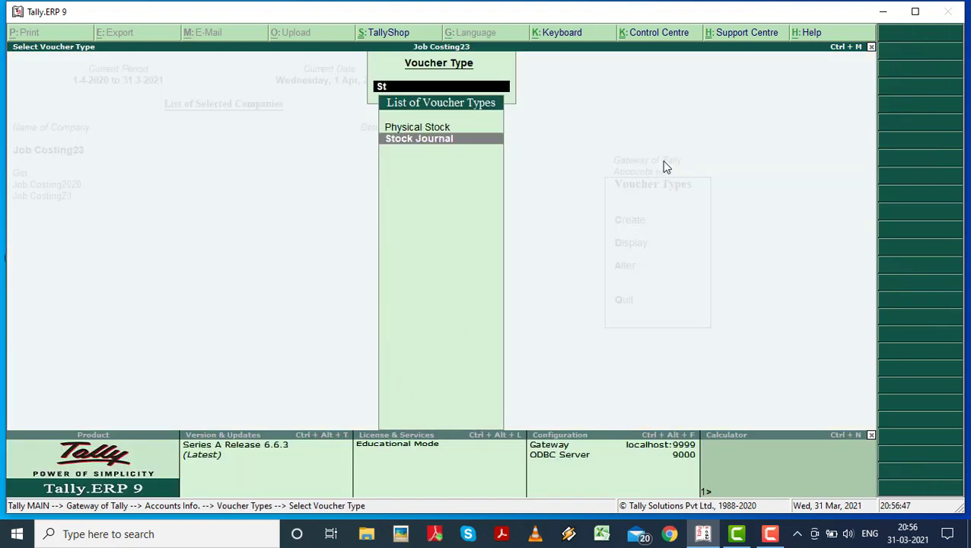
{"action": "key", "text": "Return"}
Step: Add a Consumption class with Job Costing Consumption set to Yes and save
{"action": "key", "text": "Return"}
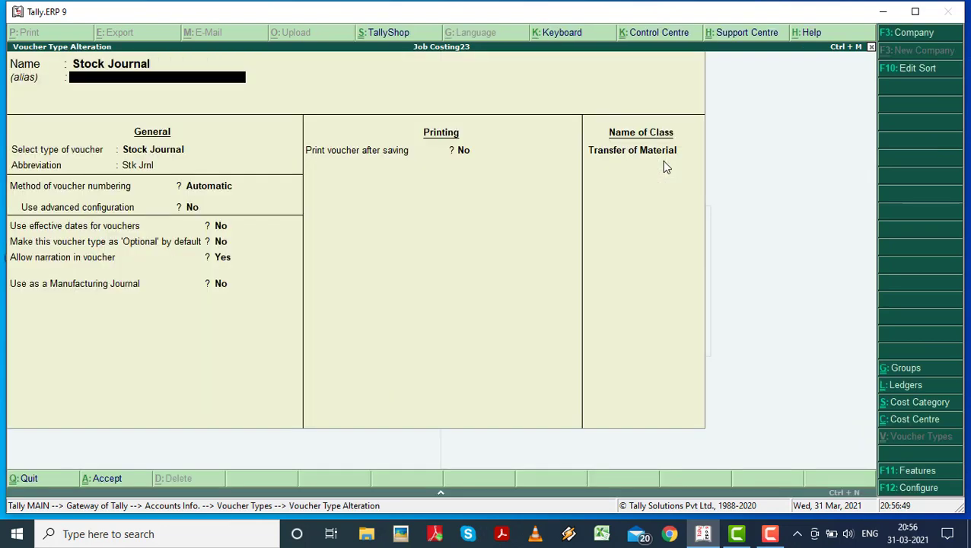
{"action": "key", "text": "Return"}
{"action": "key", "text": "Return"}
{"action": "key", "text": "Return"}
{"action": "key", "text": "Return"}
{"action": "key", "text": "Return"}
{"action": "key", "text": "Return"}
{"action": "key", "text": "Return"}
{"action": "key", "text": "Return"}
{"action": "key", "text": "Return"}
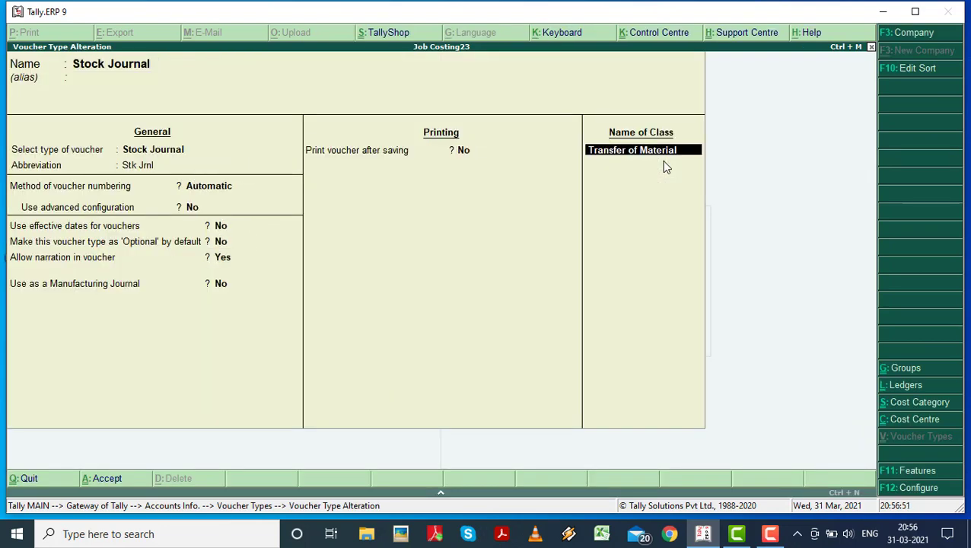
{"action": "key", "text": "Return"}
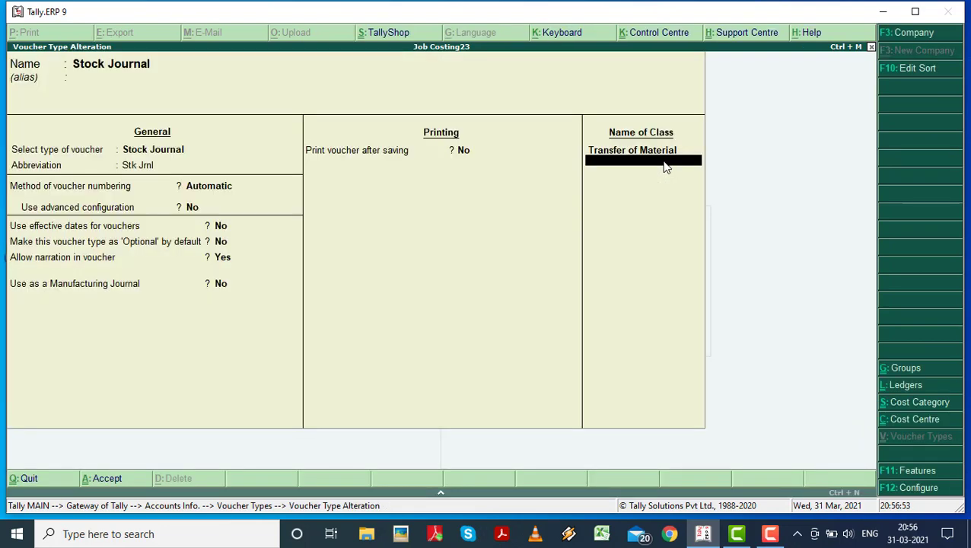
{"action": "type", "text": "Consumption"}
{"action": "key", "text": "Return"}
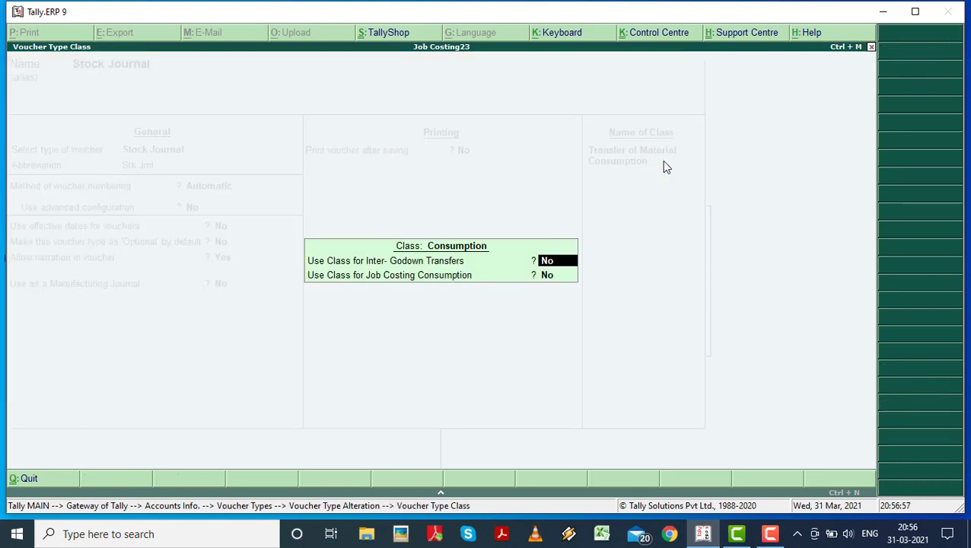
{"action": "key", "text": "Return"}
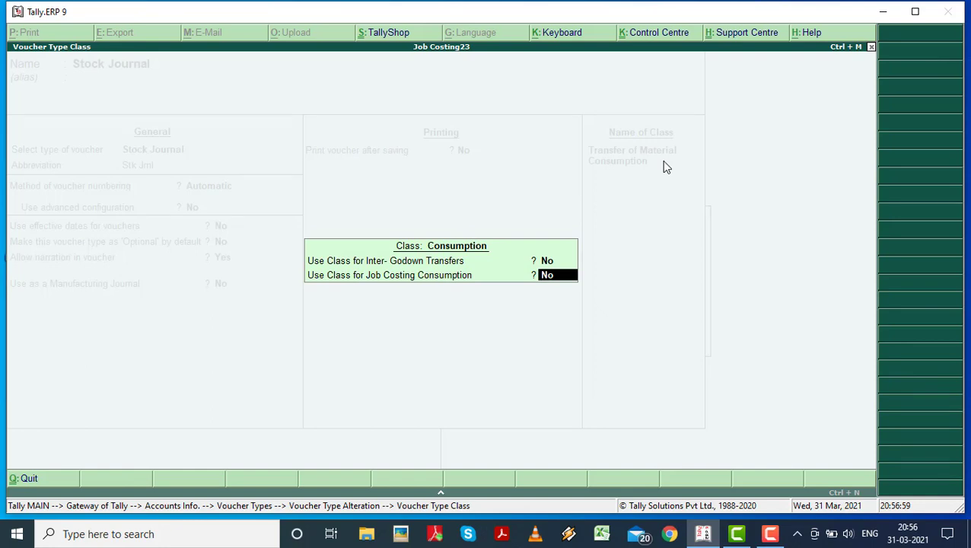
{"action": "type", "text": "yes"}
{"action": "key", "text": "Return"}
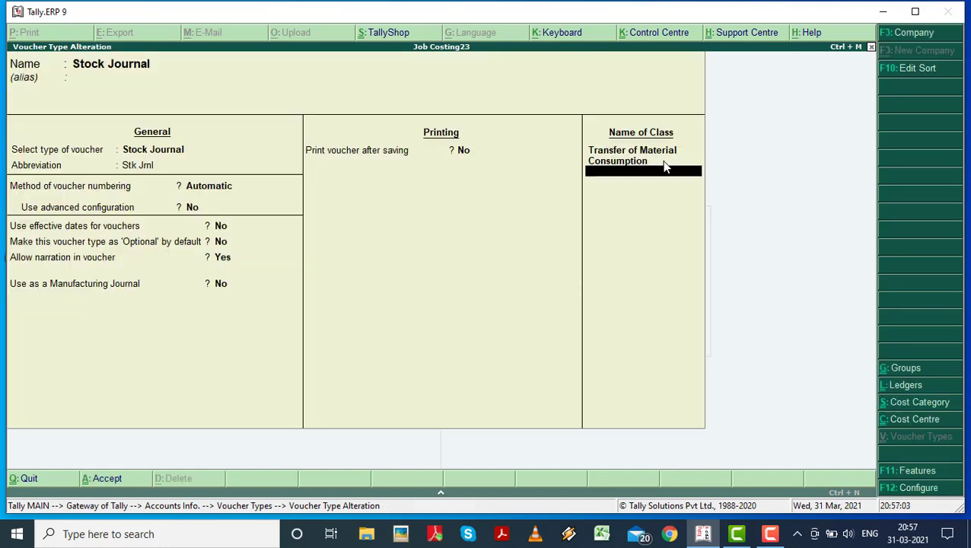
{"action": "key", "text": "Return"}
{"action": "key", "text": "y"}
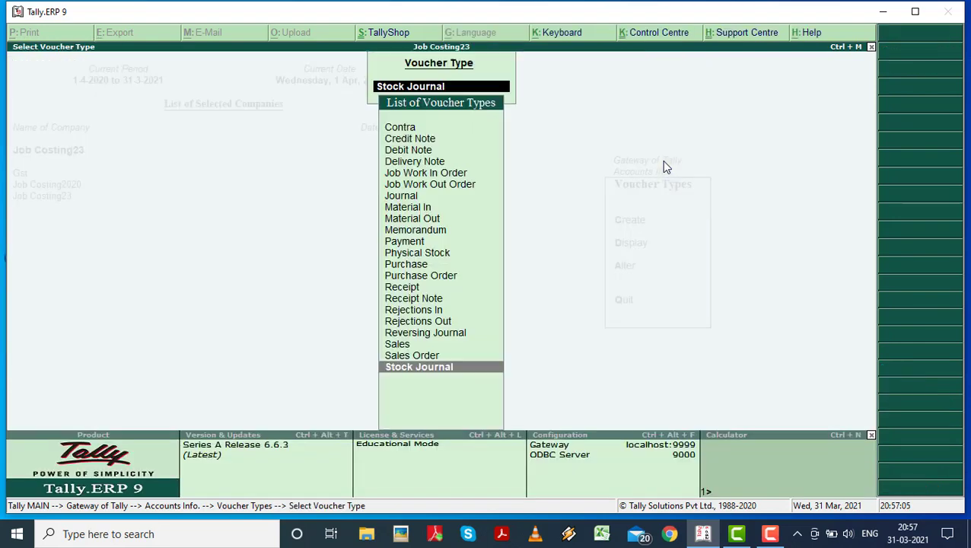
{"action": "key", "text": "Escape"}
{"action": "key", "text": "Escape"}
{"action": "key", "text": "Escape"}
{"action": "key", "text": "Escape"}
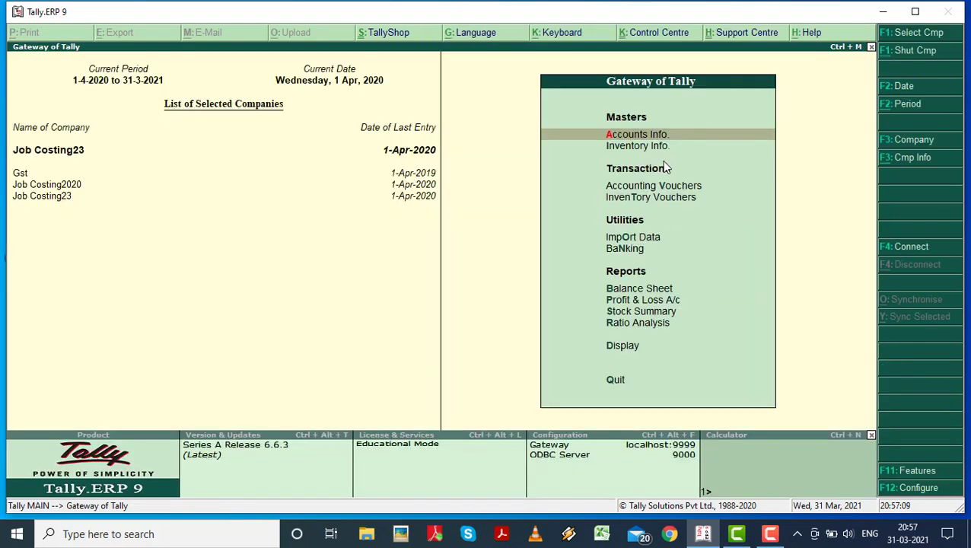
Step: Open accounting voucher entry as a Payment voucher
{"action": "key", "text": "Down"}
{"action": "key", "text": "Down"}
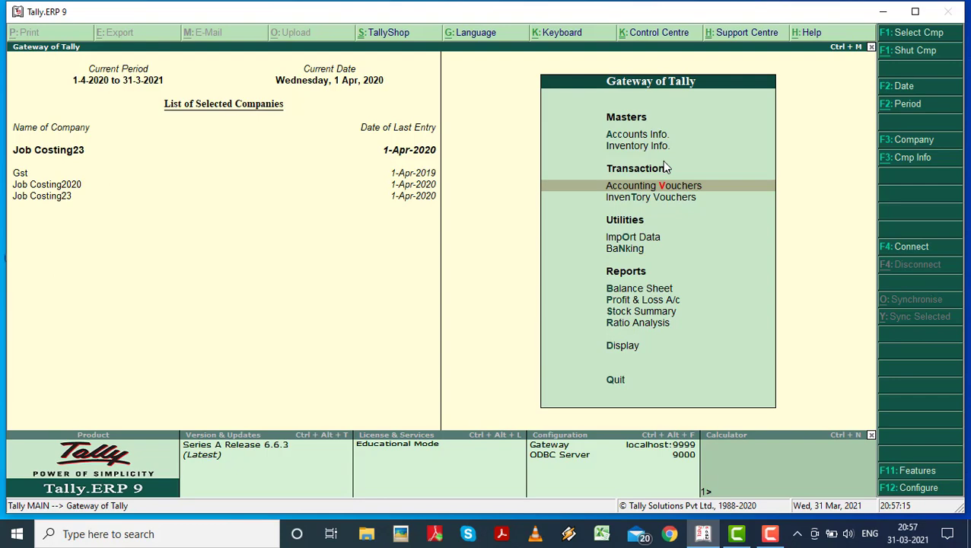
{"action": "key", "text": "Return"}
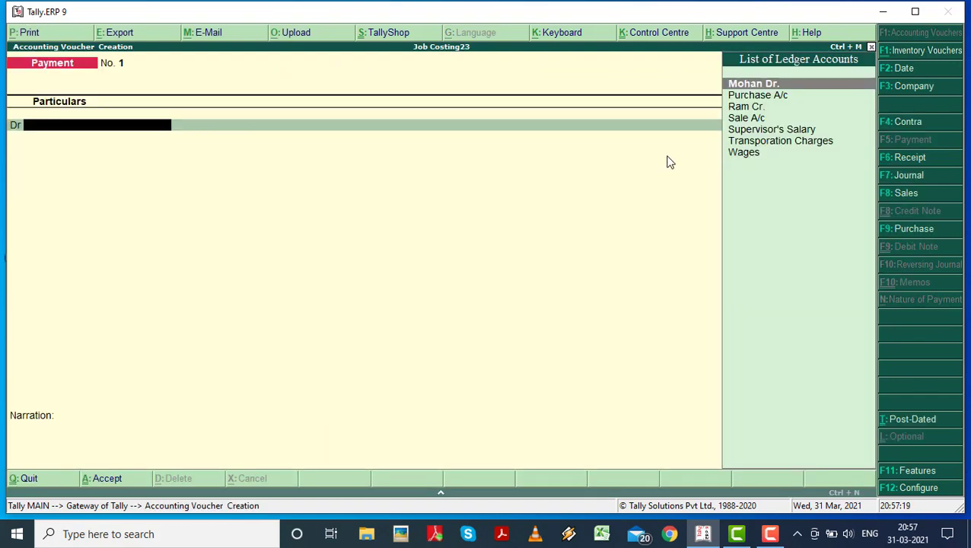
{"action": "left_click", "coordinate": [905, 194]}
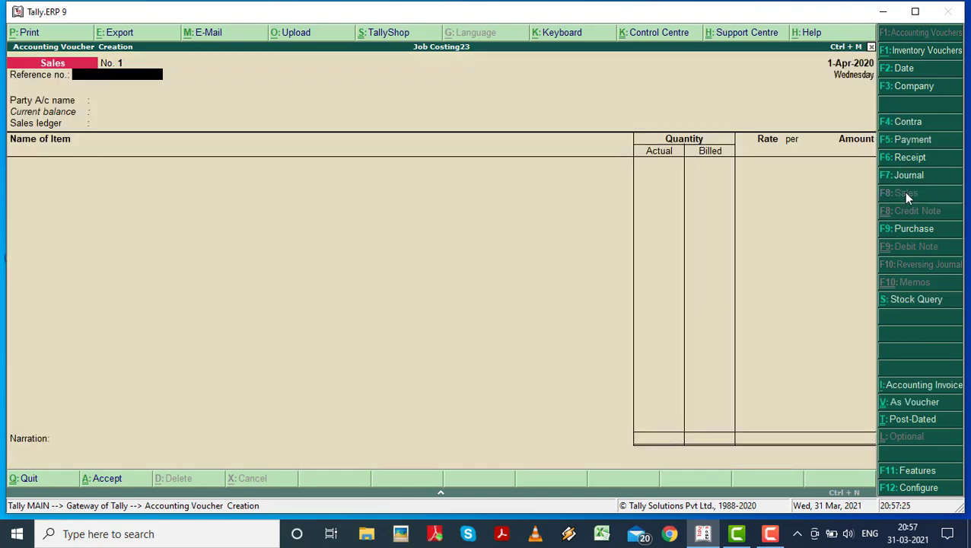
{"action": "left_click", "coordinate": [930, 143]}
Step: Debit Supervisor's Salary 10000, allocating it to Bhopal Pro under Buliding Project
{"action": "key", "text": "Down"}
{"action": "key", "text": "Down"}
{"action": "key", "text": "Down"}
{"action": "key", "text": "Down"}
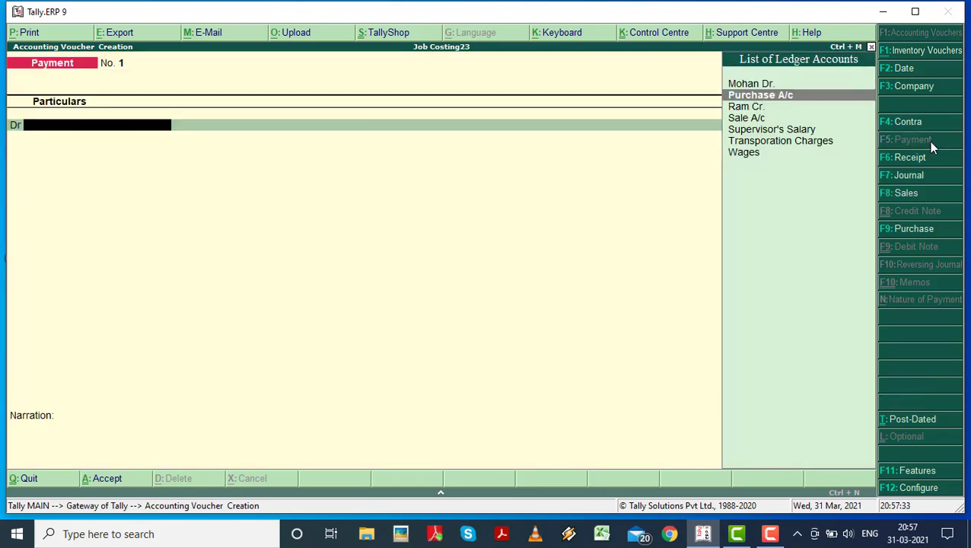
{"action": "key", "text": "Return"}
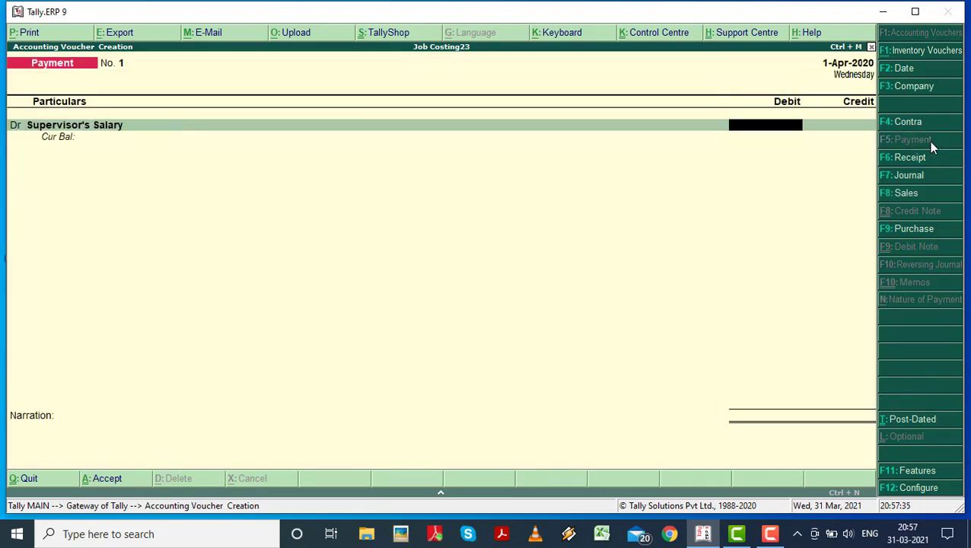
{"action": "type", "text": "10000"}
{"action": "key", "text": "Return"}
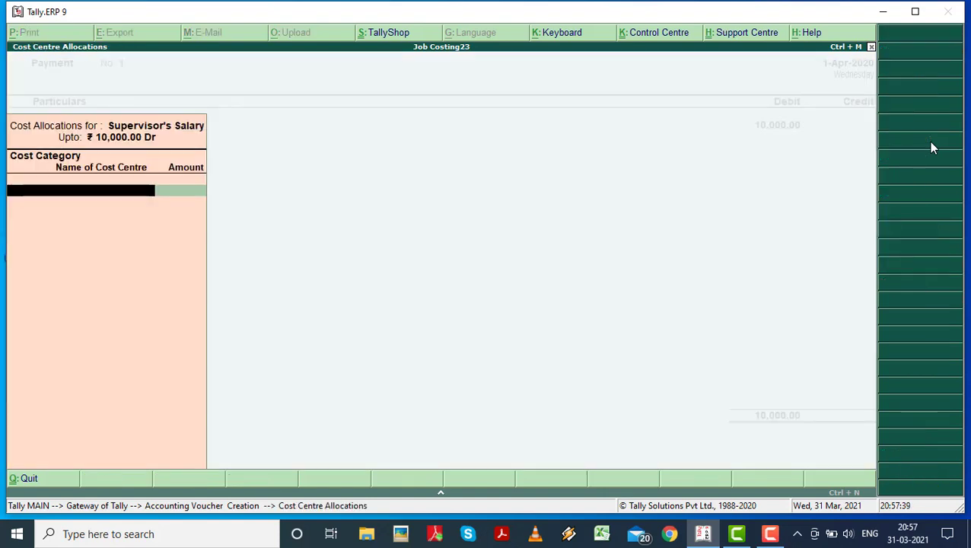
{"action": "type", "text": "B"}
{"action": "key", "text": "Return"}
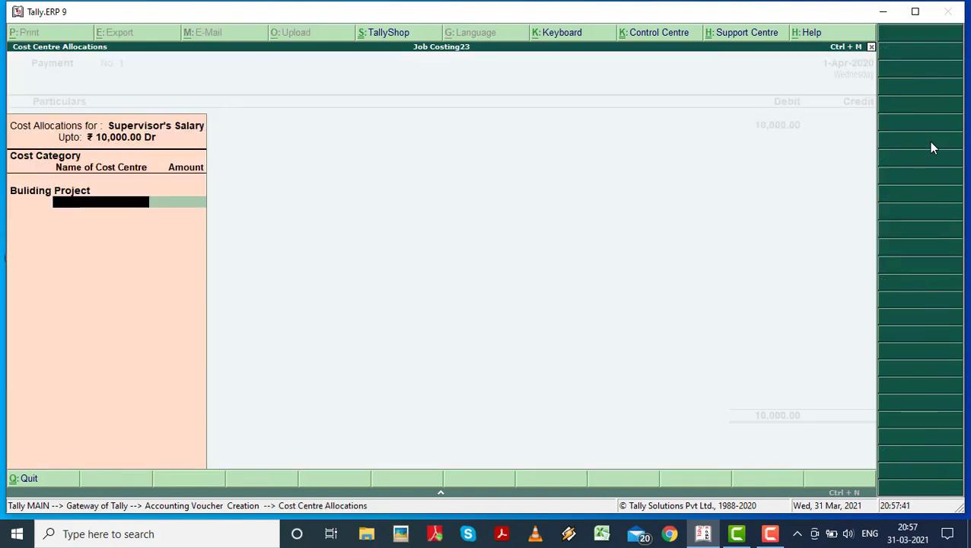
{"action": "type", "text": "P"}
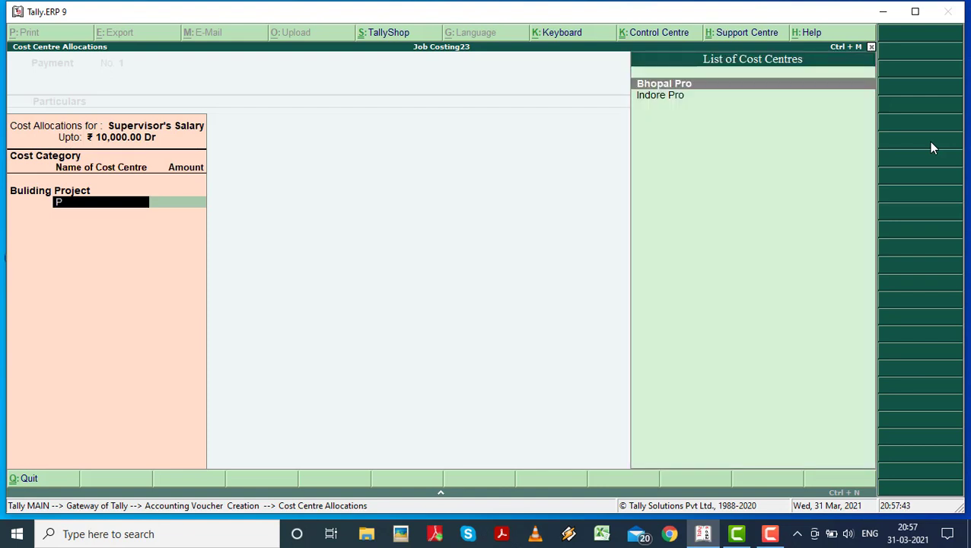
{"action": "key", "text": "Return"}
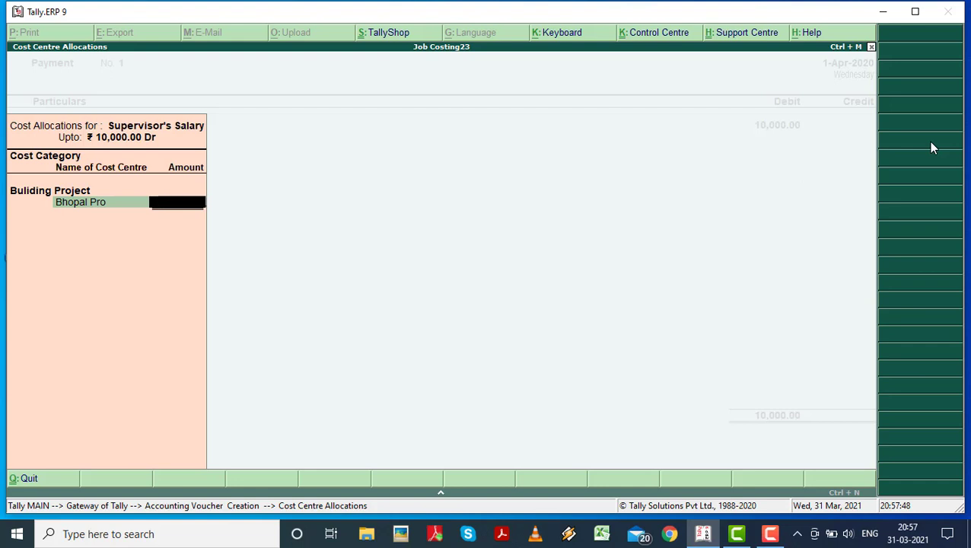
Step: Leave the cost allocation and quit the unfinished Payment voucher
{"action": "key", "text": "Escape"}
{"action": "key", "text": "y"}
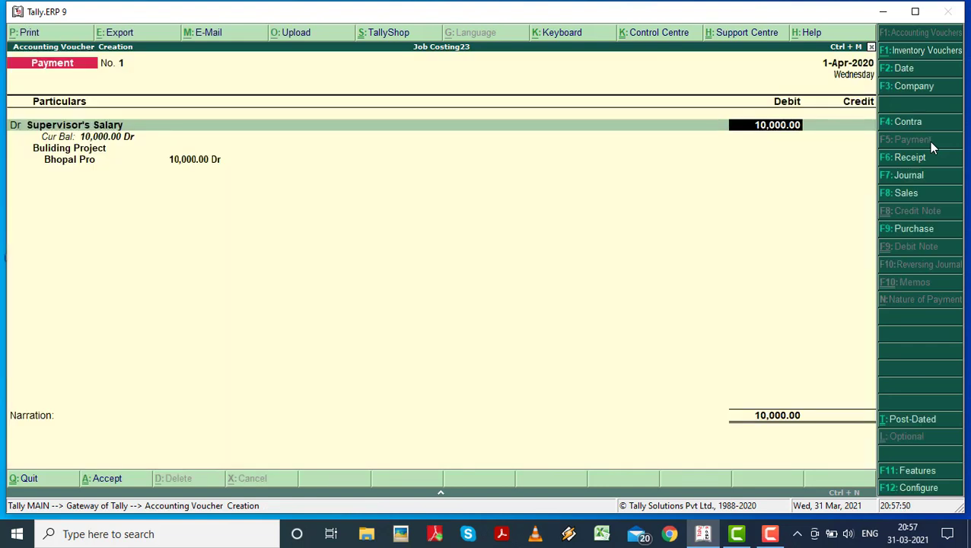
{"action": "key", "text": "Return"}
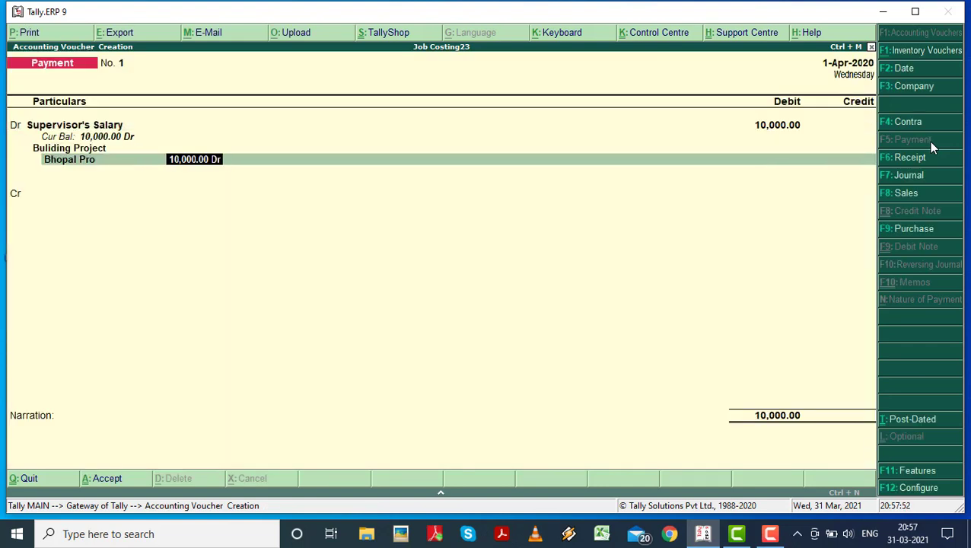
{"action": "key", "text": "Return"}
{"action": "type", "text": "i"}
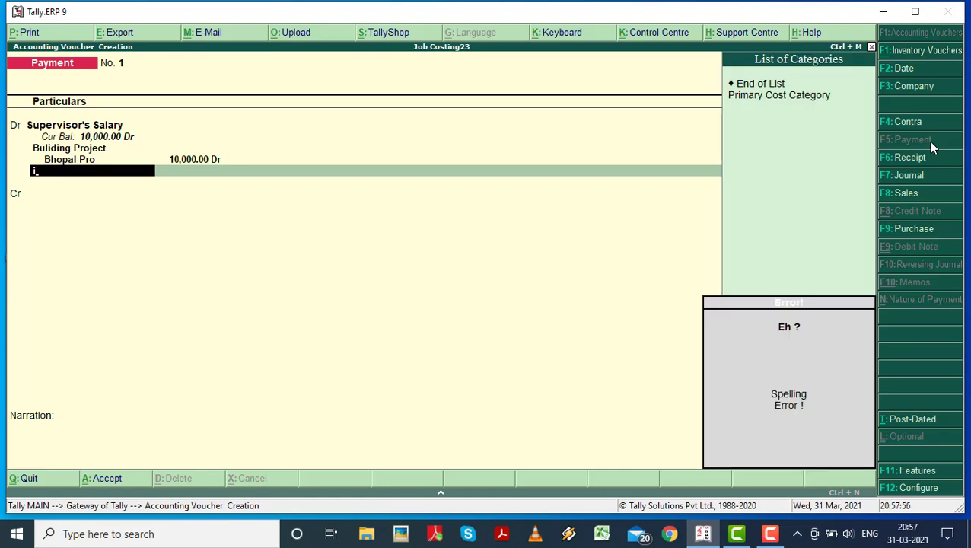
{"action": "key", "text": "BackSpace"}
{"action": "key", "text": "Escape"}
Step: Discard the old voucher and debit Supervisor's Salary 20,000 in a new Payment voucher
{"action": "key", "text": "y"}
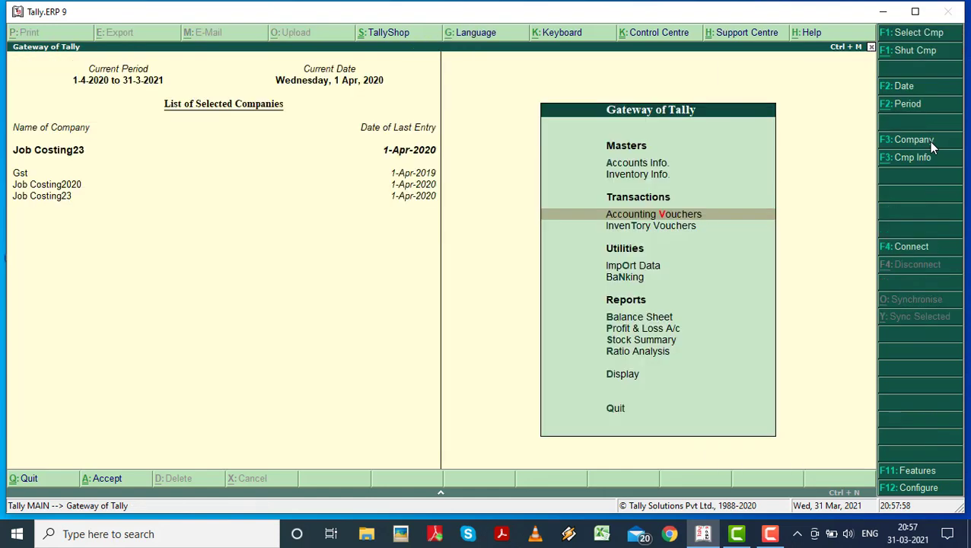
{"action": "key", "text": "Return"}
{"action": "key", "text": "Down"}
{"action": "key", "text": "Down"}
{"action": "key", "text": "Down"}
{"action": "key", "text": "Down"}
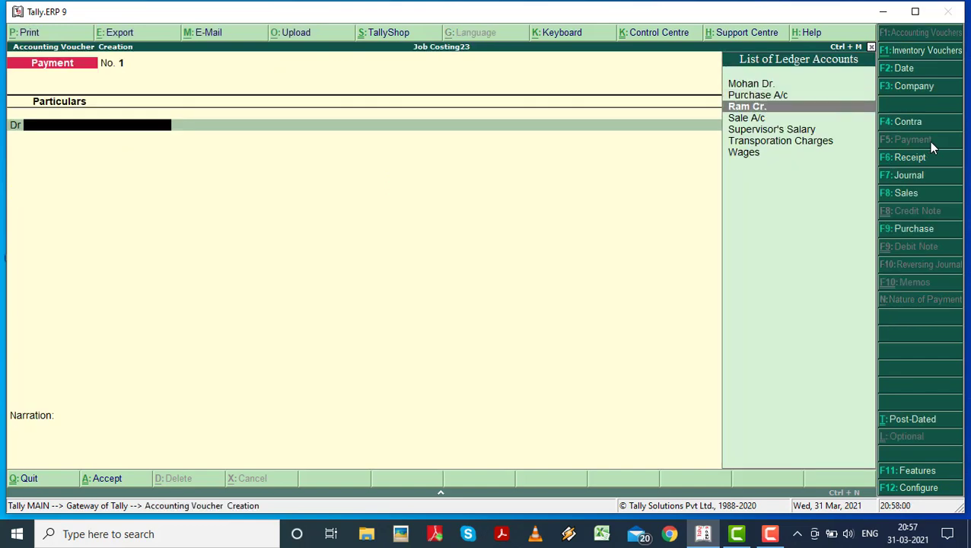
{"action": "key", "text": "Return"}
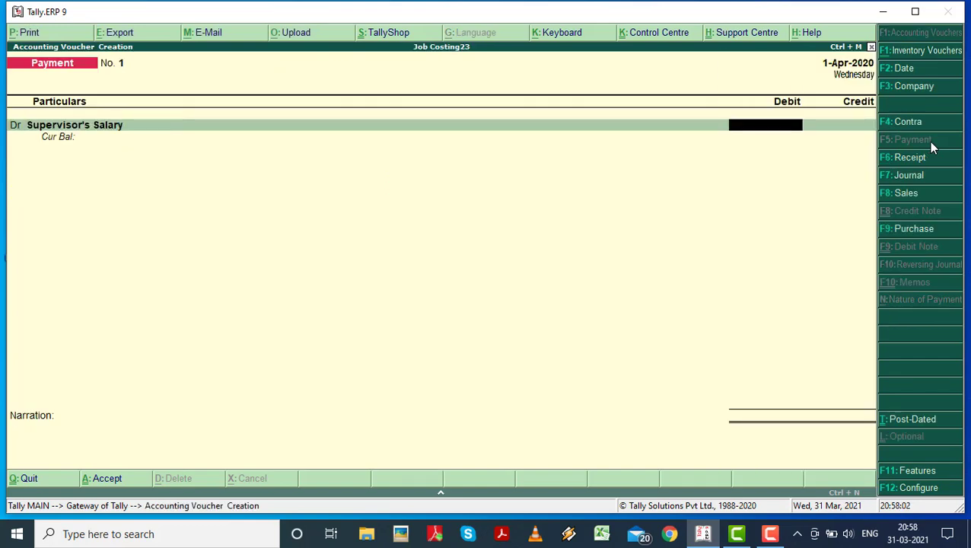
{"action": "type", "text": "20000"}
{"action": "key", "text": "Return"}
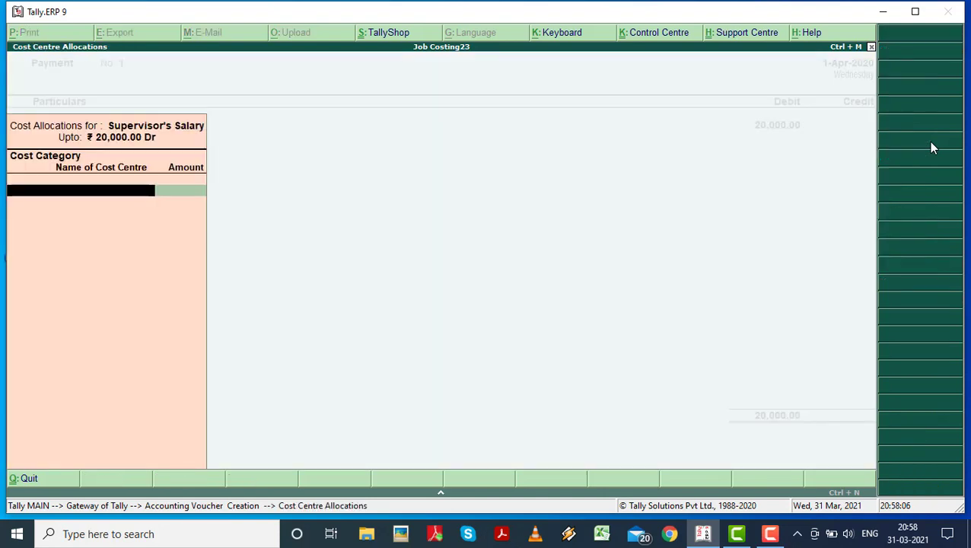
Step: Split the salary 10,000 each to Bhopal Pro and Indore Pro under Buliding Project
{"action": "type", "text": "B"}
{"action": "key", "text": "Return"}
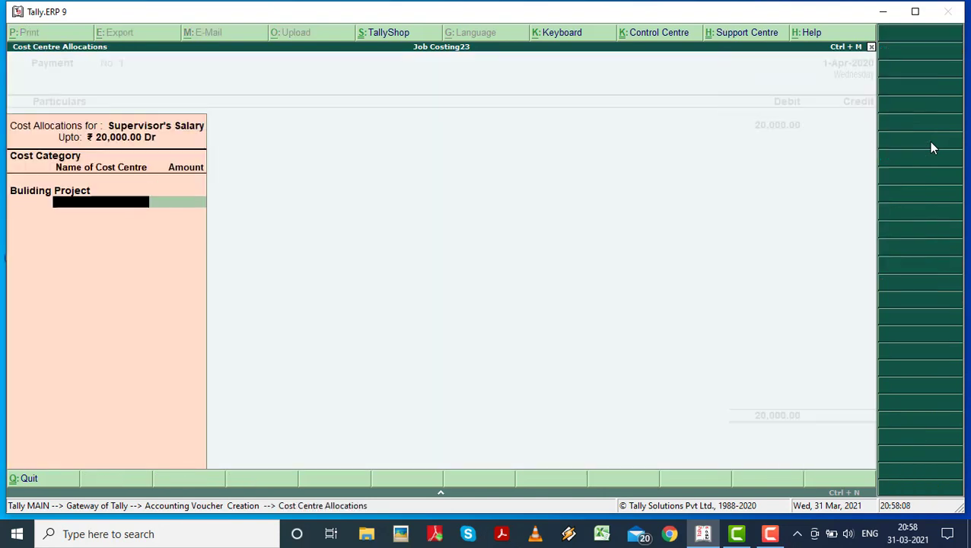
{"action": "type", "text": "Pro"}
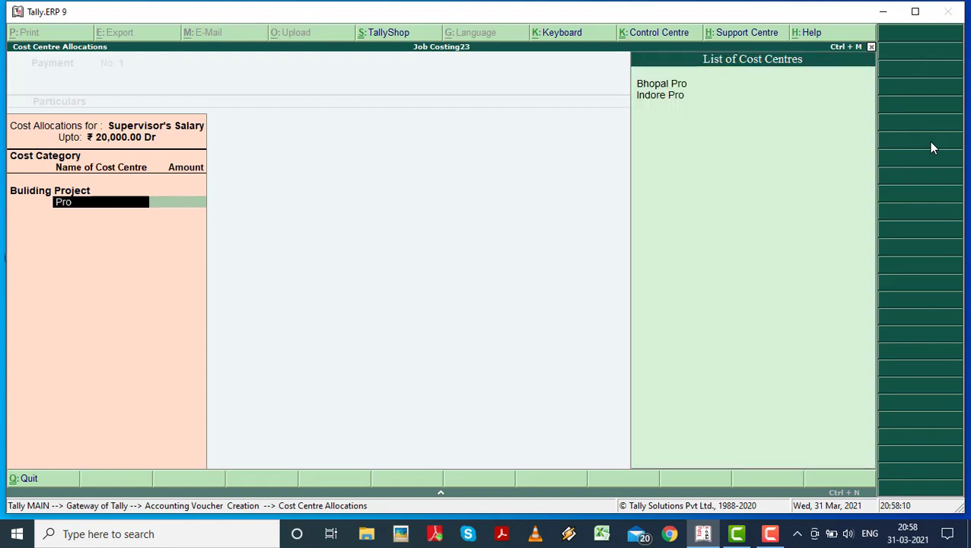
{"action": "key", "text": "Return"}
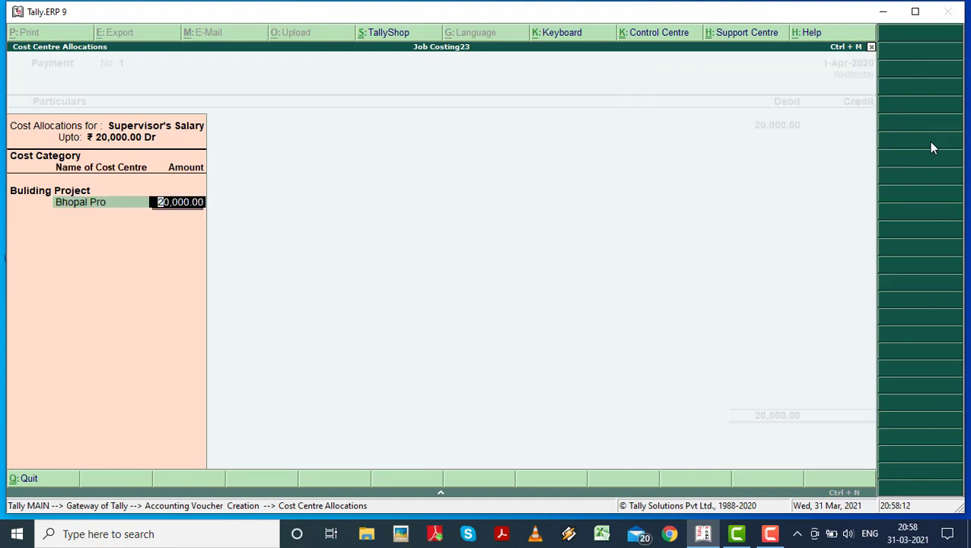
{"action": "type", "text": "10000"}
{"action": "key", "text": "Return"}
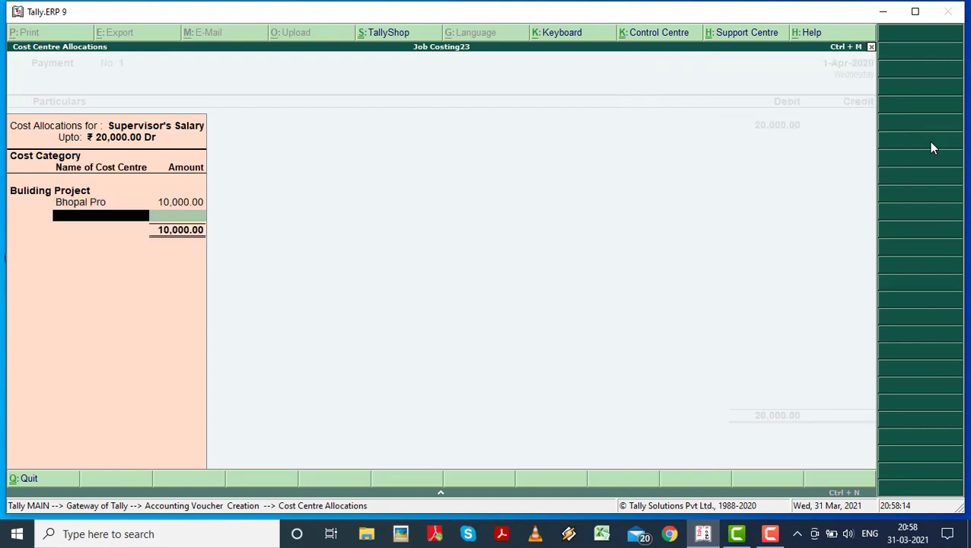
{"action": "type", "text": "In"}
{"action": "key", "text": "Return"}
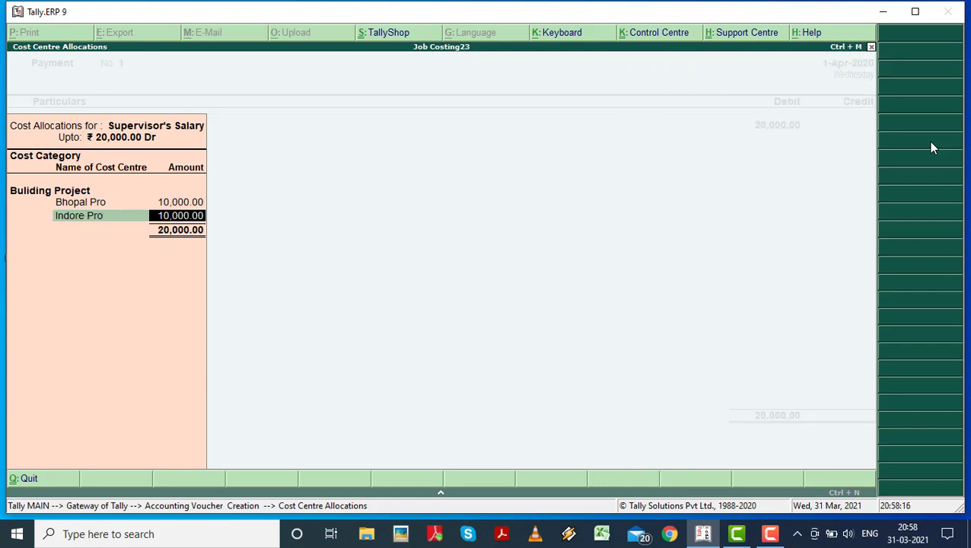
{"action": "key", "text": "Return"}
{"action": "key", "text": "Return"}
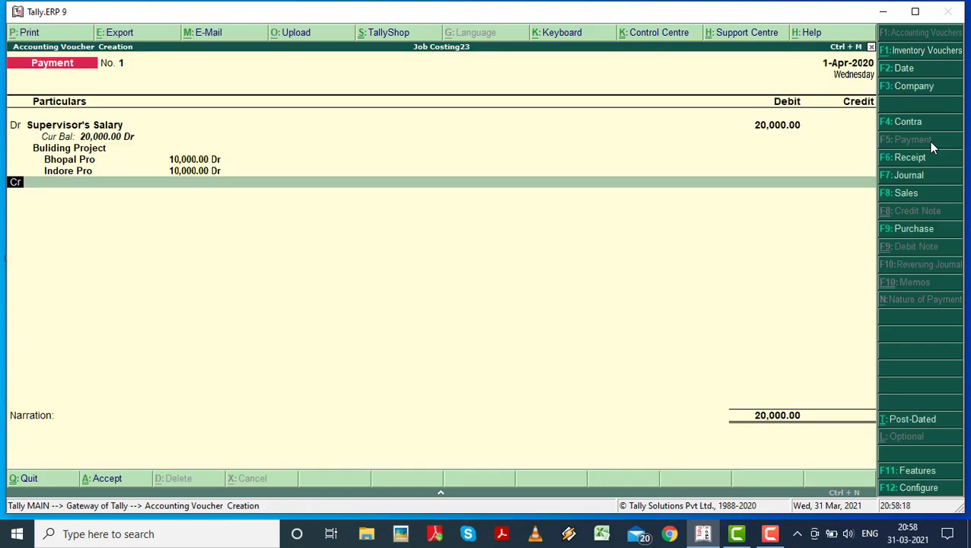
Step: Add a debit line for Transporation Charges of 20,000
{"action": "type", "text": "d"}
{"action": "key", "text": "Return"}
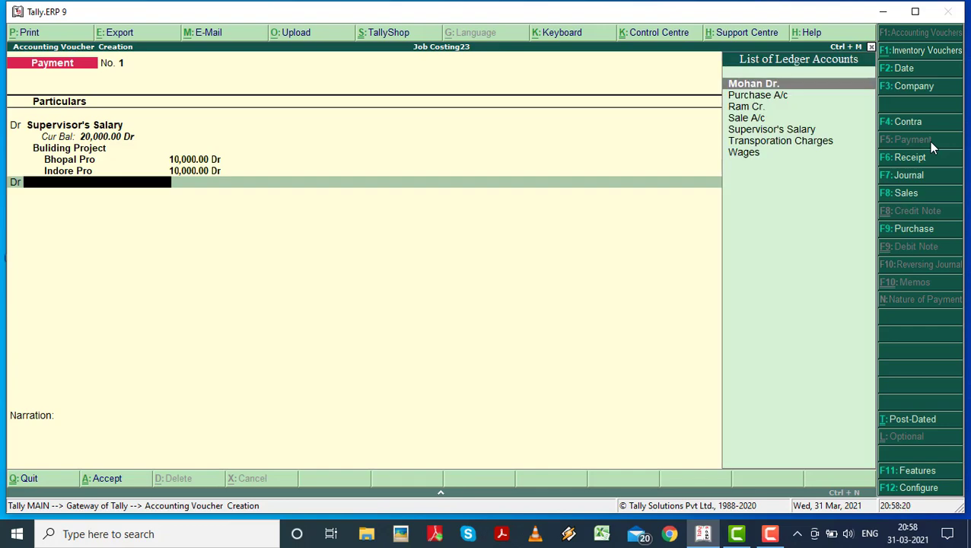
{"action": "type", "text": "Tra"}
{"action": "key", "text": "Return"}
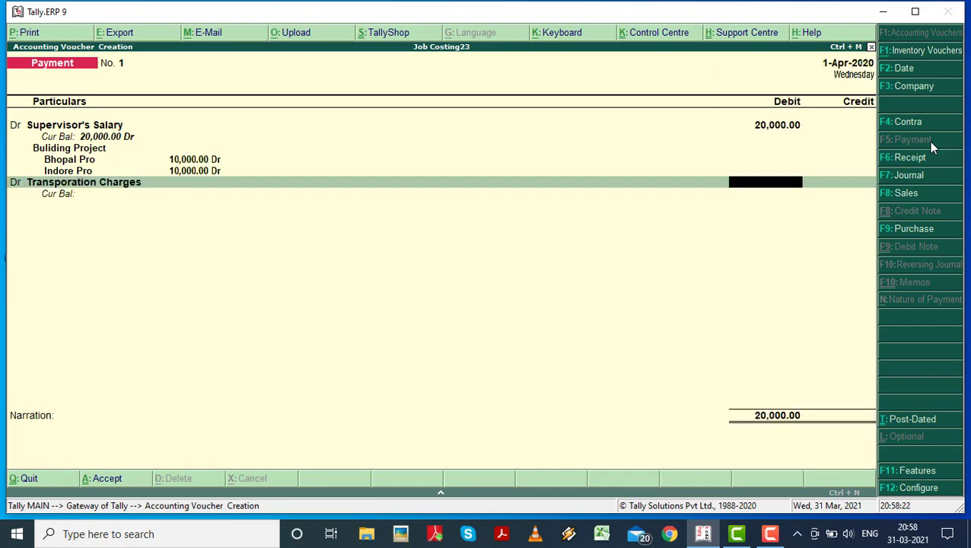
{"action": "type", "text": "20000"}
{"action": "key", "text": "Return"}
Step: Split Transporation Charges 10,000 each to Bhopal Pro and Indore Pro under Buliding Project
{"action": "type", "text": "Bu"}
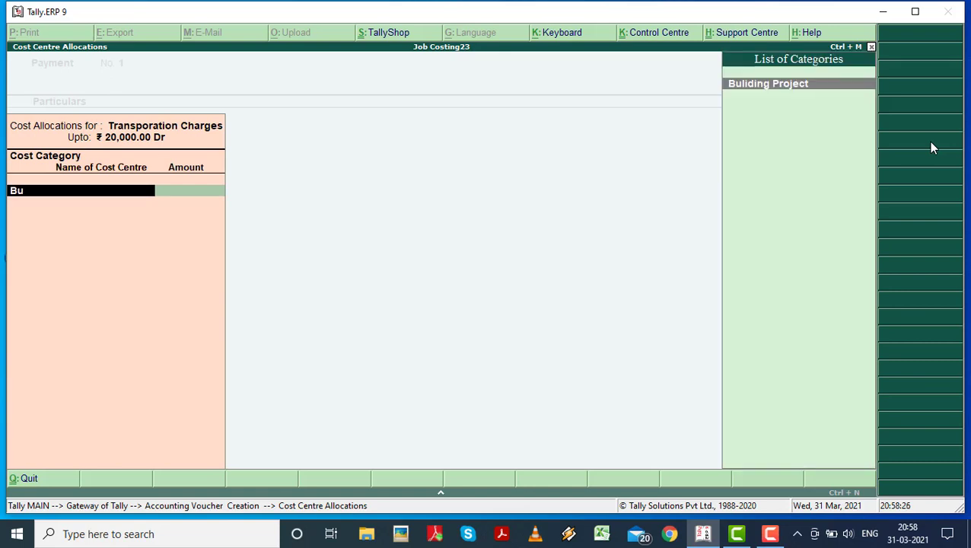
{"action": "key", "text": "Return"}
{"action": "type", "text": "P"}
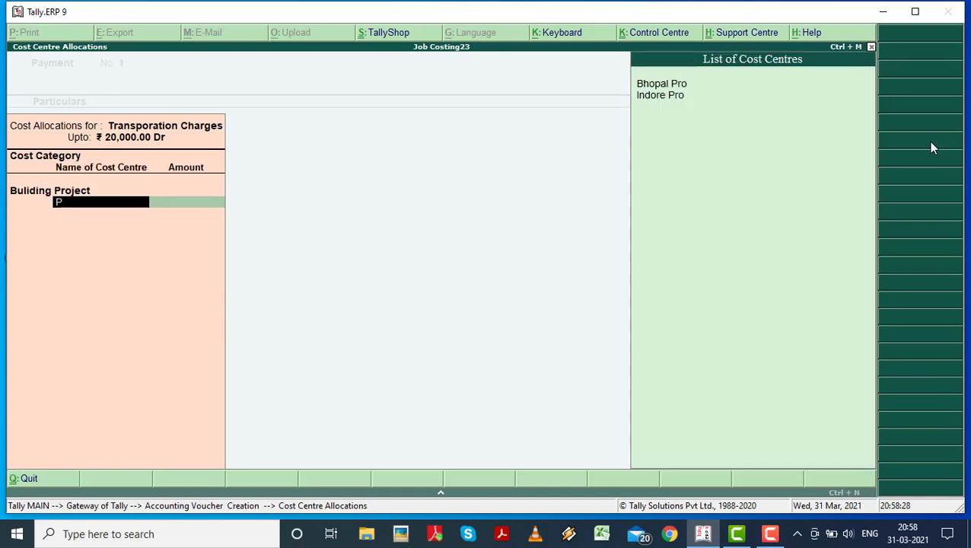
{"action": "key", "text": "Return"}
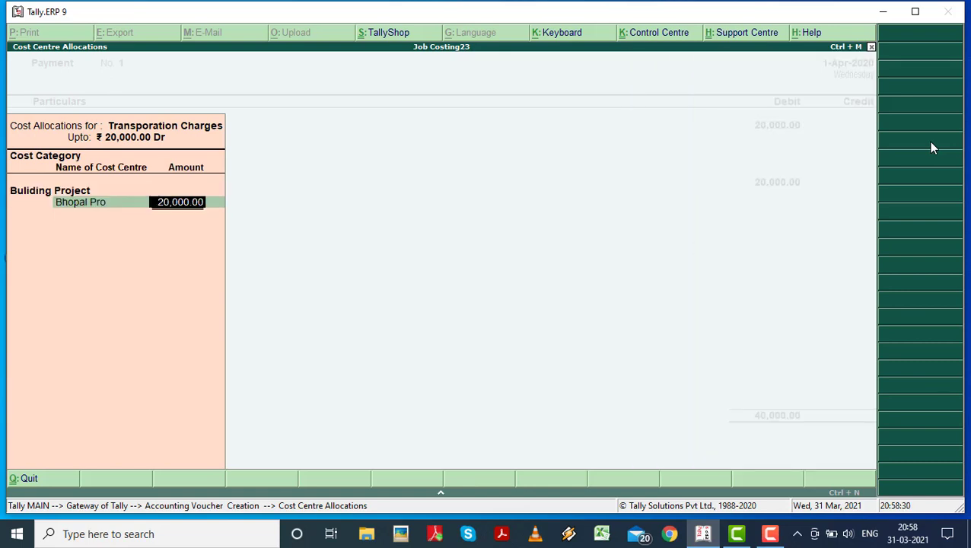
{"action": "type", "text": "10,000"}
{"action": "key", "text": "Return"}
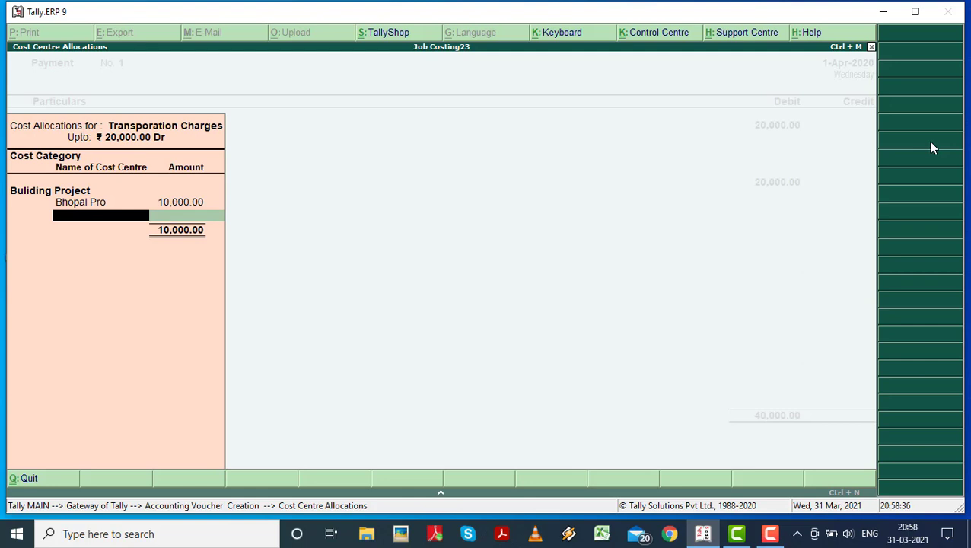
{"action": "type", "text": "In"}
{"action": "key", "text": "Return"}
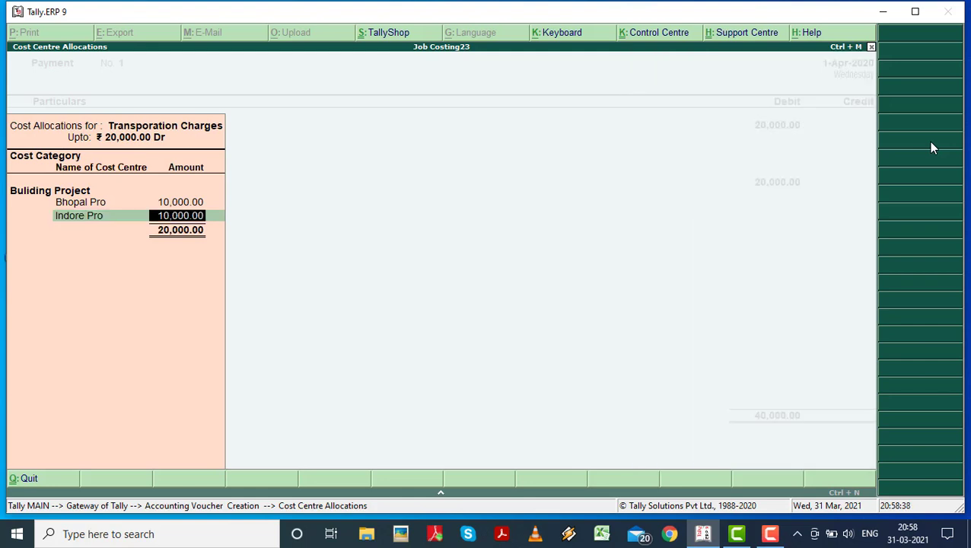
{"action": "key", "text": "Return"}
{"action": "key", "text": "Return"}
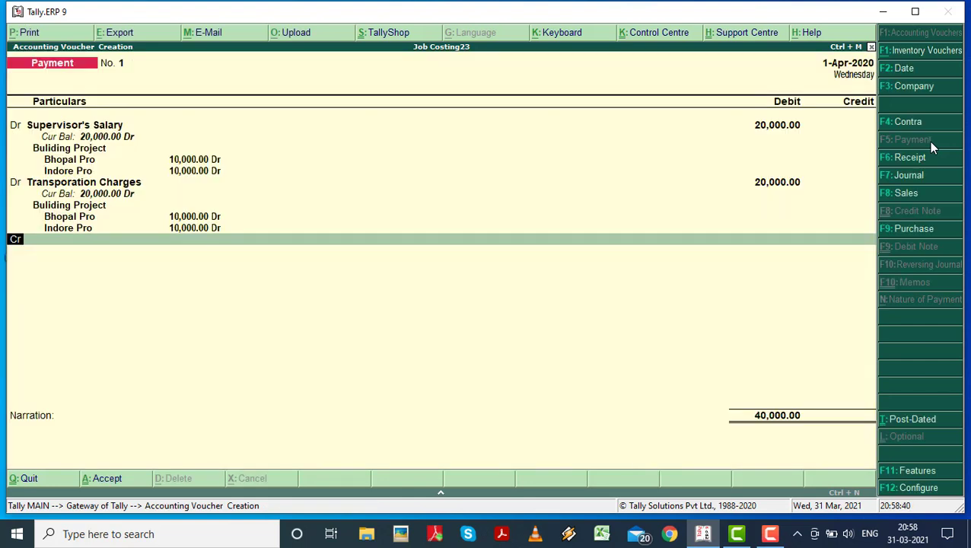
Step: Debit Wages 20,000 under Buliding Project, split 10,000 to Bhopal Pro and 10,000 to Indore Pro
{"action": "key", "text": "d"}
{"action": "key", "text": "Return"}
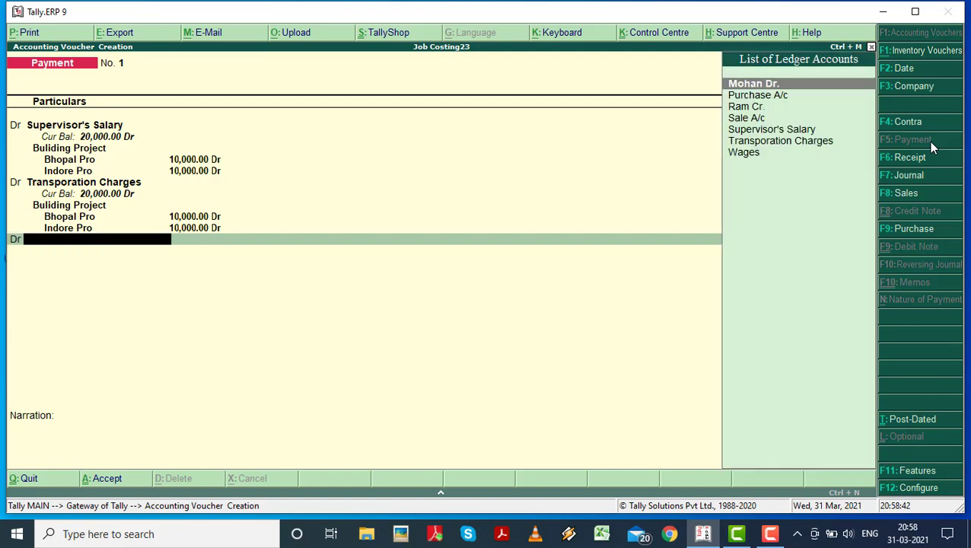
{"action": "key", "text": "Down"}
{"action": "key", "text": "Down"}
{"action": "key", "text": "Down"}
{"action": "key", "text": "Down"}
{"action": "key", "text": "Down"}
{"action": "key", "text": "Down"}
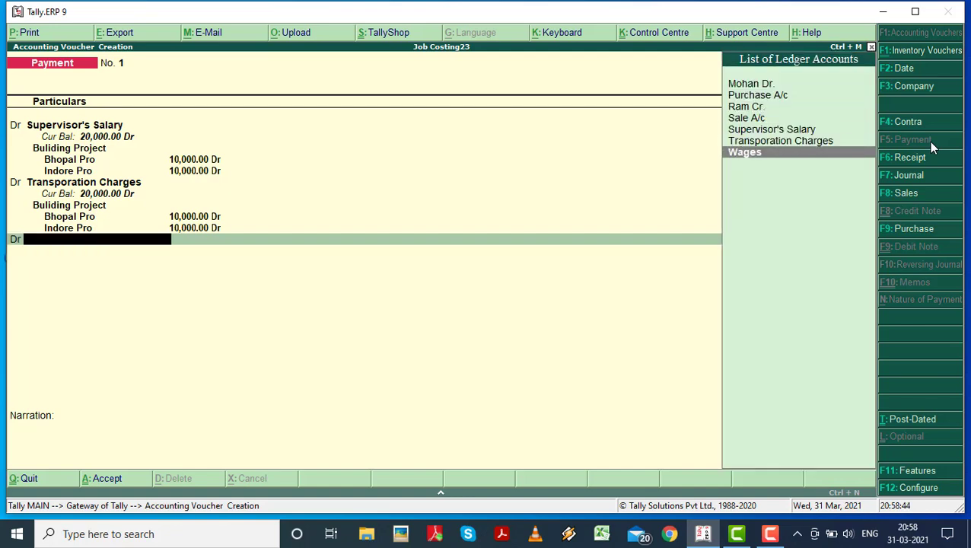
{"action": "key", "text": "Return"}
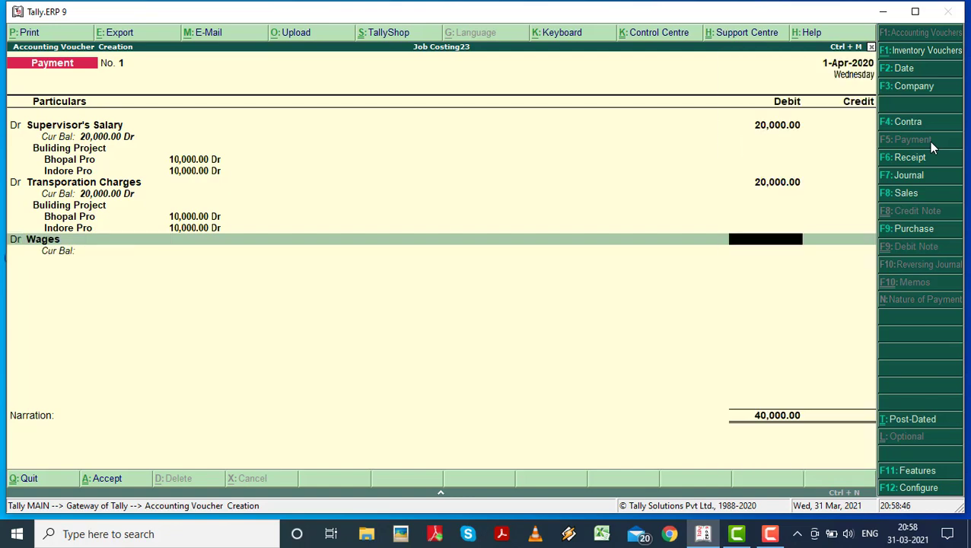
{"action": "type", "text": "20000"}
{"action": "key", "text": "Return"}
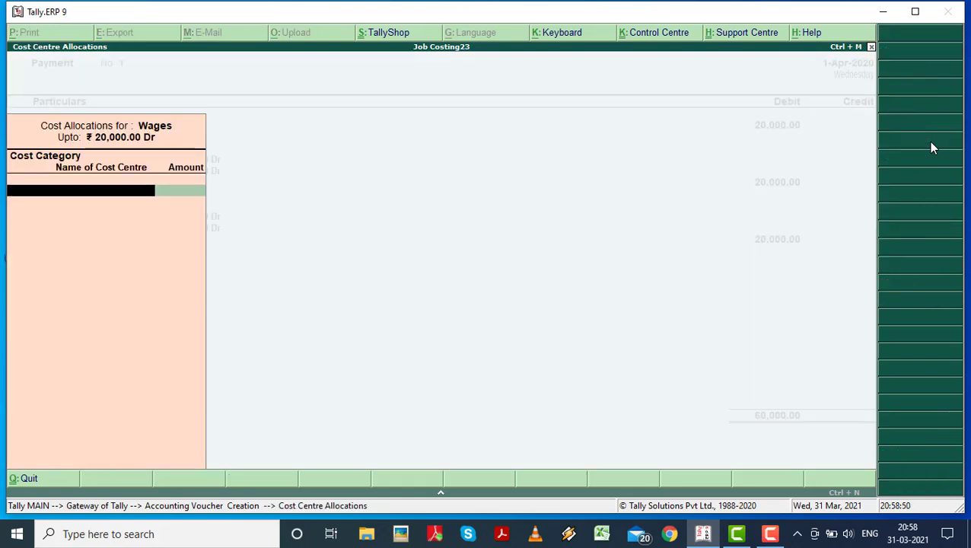
{"action": "type", "text": "B"}
{"action": "key", "text": "Return"}
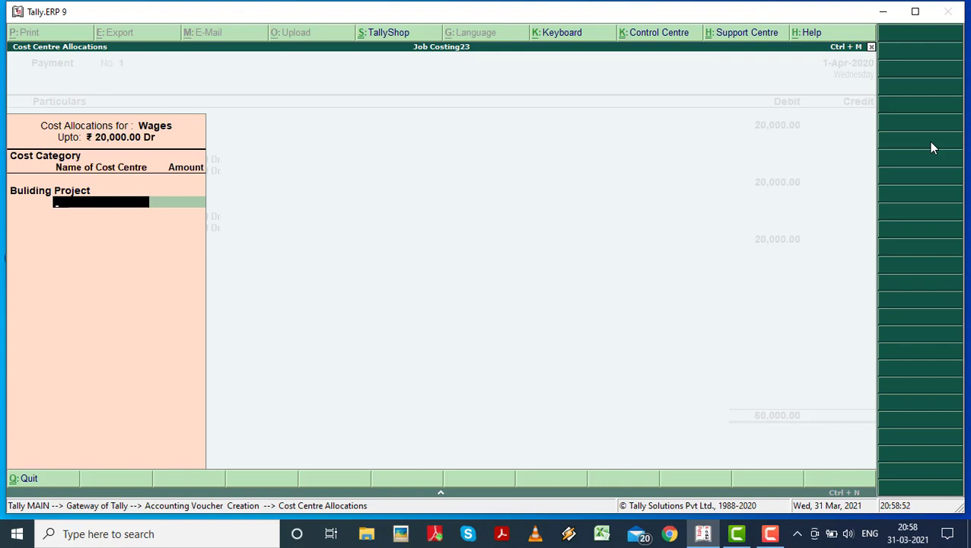
{"action": "type", "text": "P"}
{"action": "key", "text": "Return"}
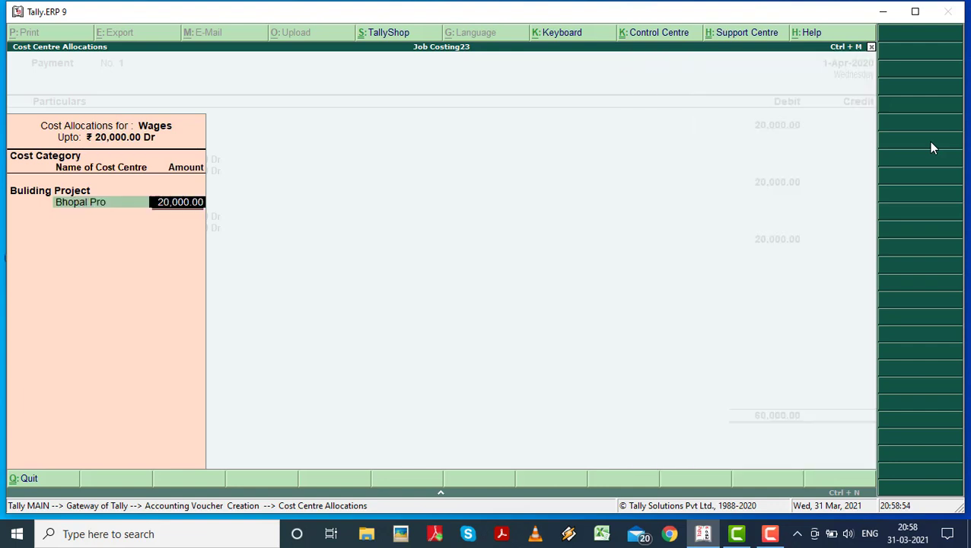
{"action": "type", "text": "10,000"}
{"action": "key", "text": "Return"}
{"action": "type", "text": "In"}
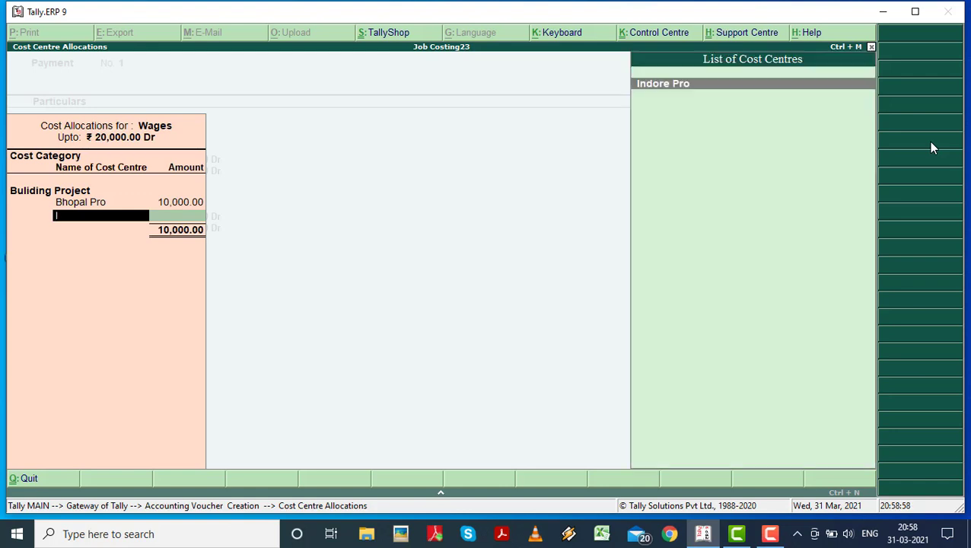
{"action": "key", "text": "Return"}
{"action": "key", "text": "Return"}
{"action": "key", "text": "Return"}
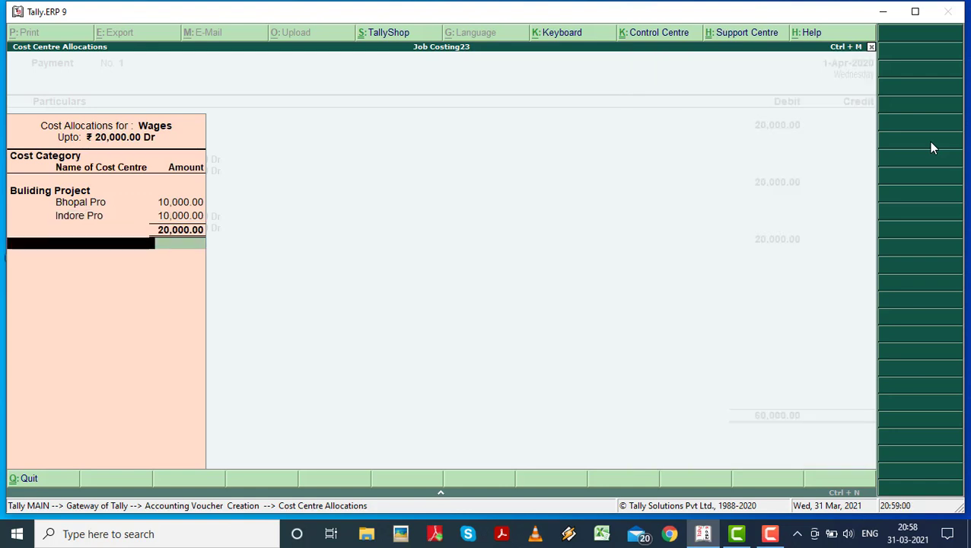
Step: Credit Cash 60,000.00, dismiss the negative cash warning, and save the payment voucher
{"action": "key", "text": "Return"}
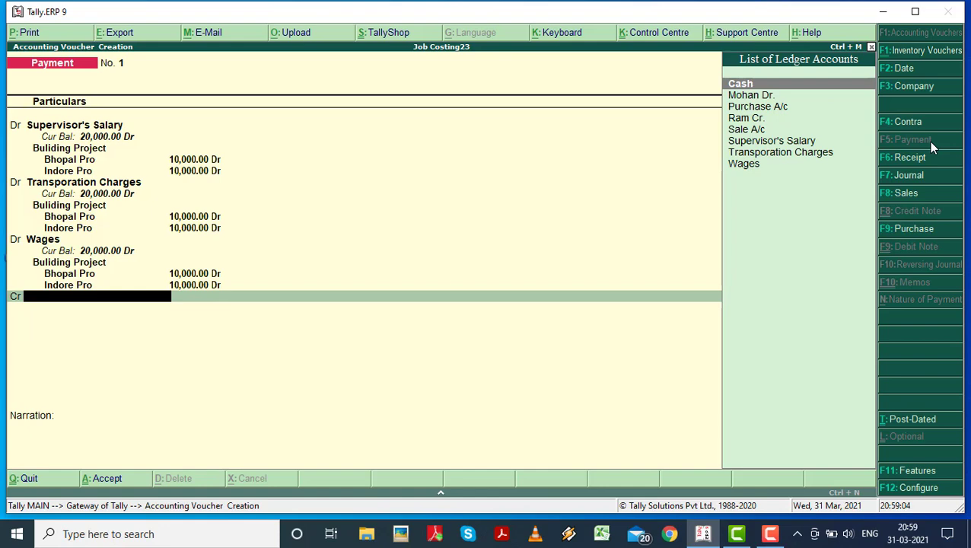
{"action": "type", "text": "Cash"}
{"action": "key", "text": "Return"}
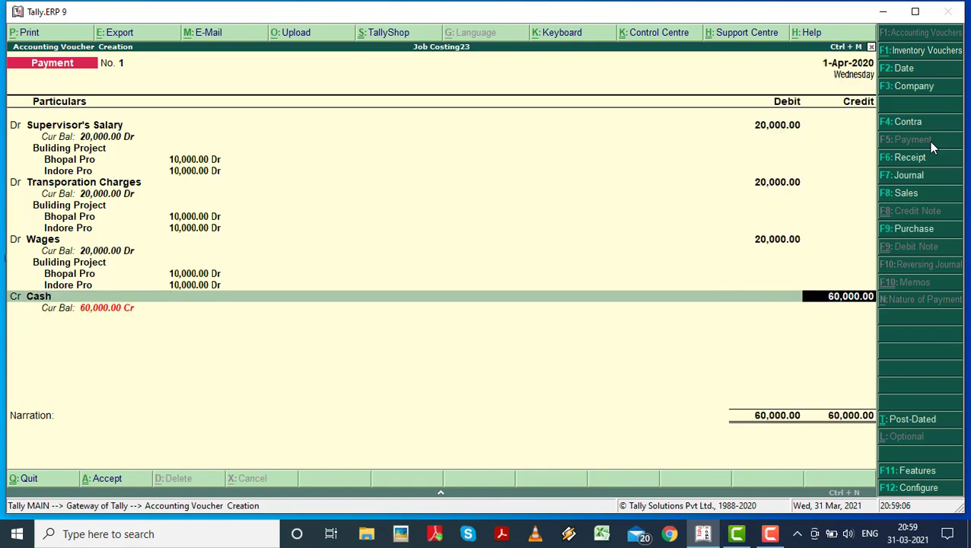
{"action": "key", "text": "Return"}
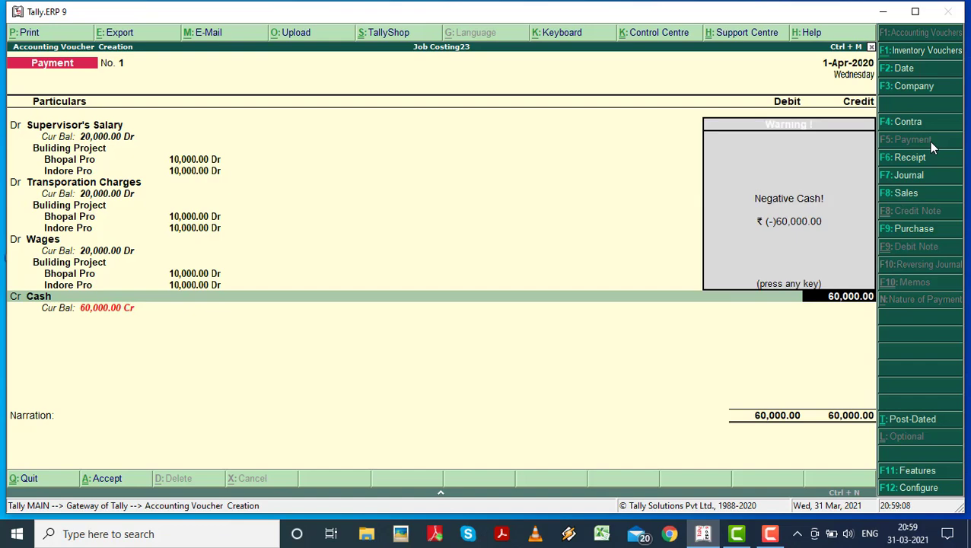
{"action": "key", "text": "Return"}
{"action": "key", "text": "Return"}
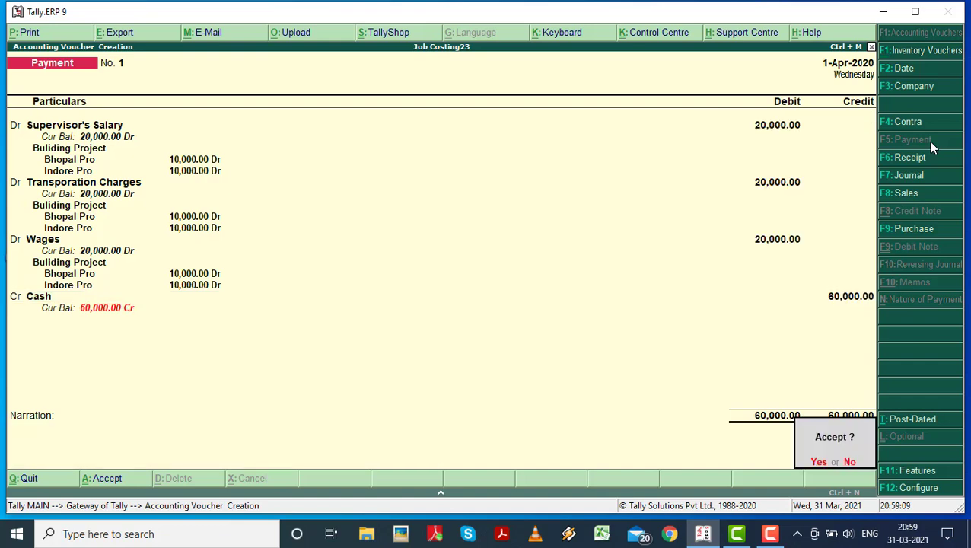
{"action": "key", "text": "y"}
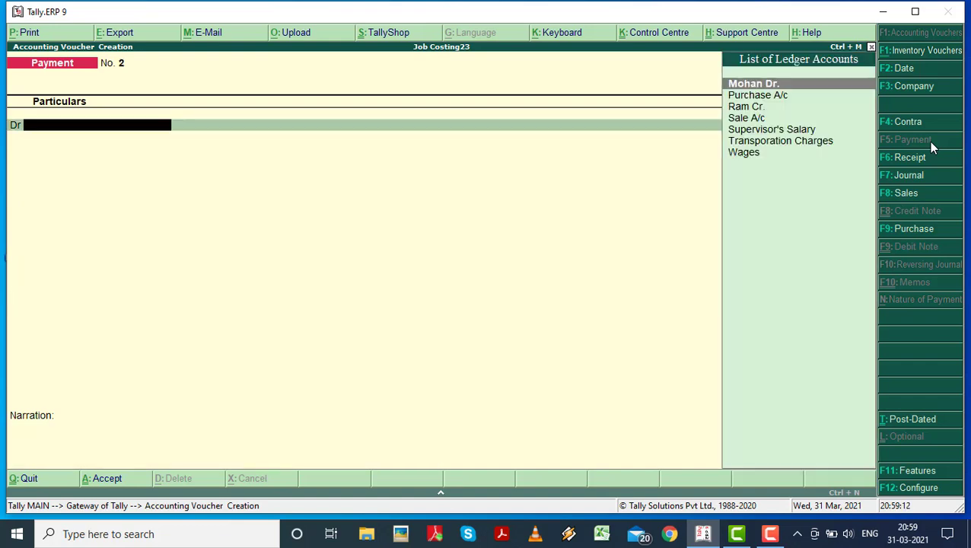
Step: Start a Sales voucher to the debtor party with Sale A/c as the sales ledger
{"action": "left_click", "coordinate": [907, 193]}
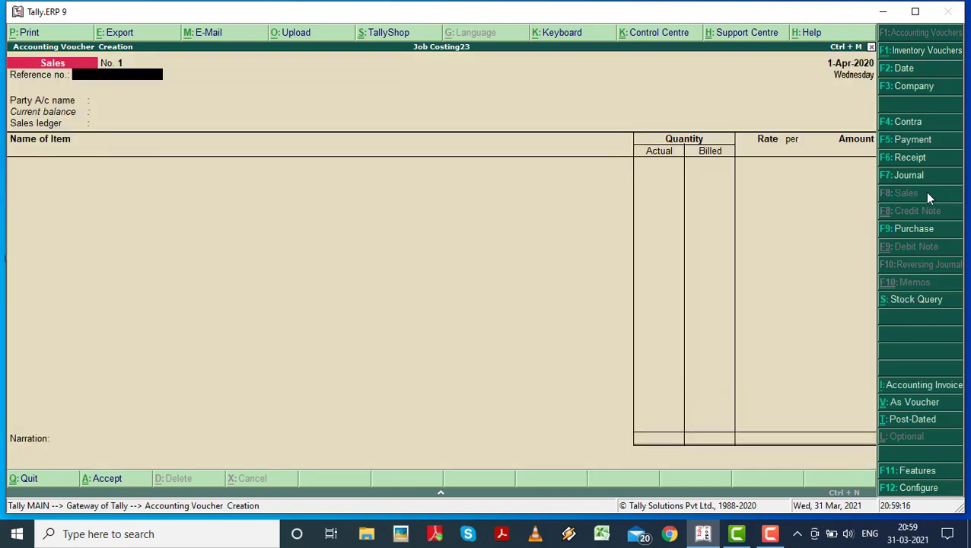
{"action": "key", "text": "Return"}
{"action": "key", "text": "Down"}
{"action": "key", "text": "Down"}
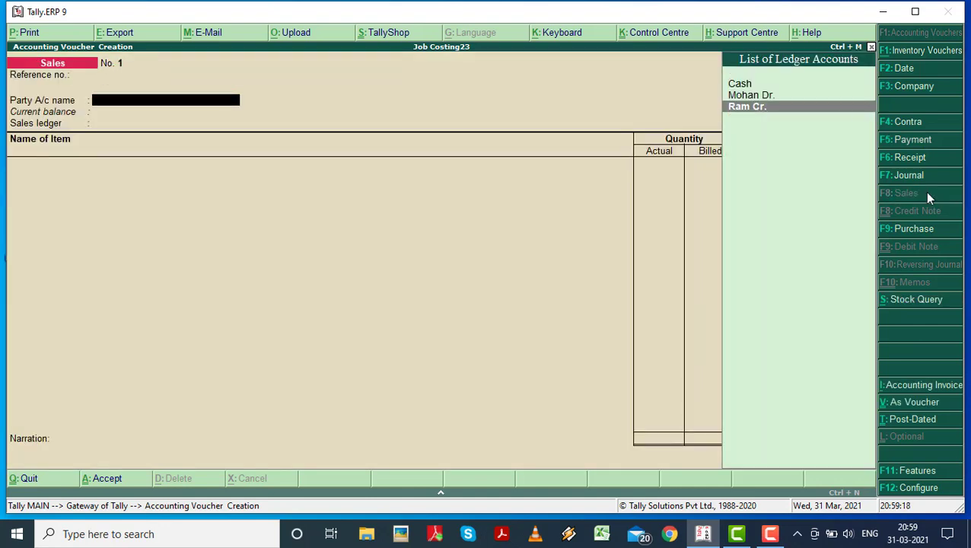
{"action": "key", "text": "Up"}
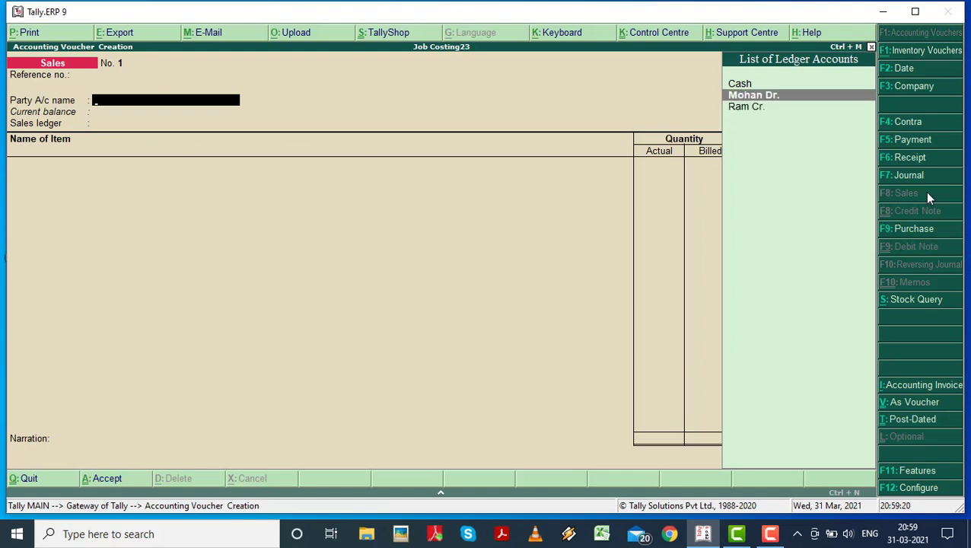
{"action": "key", "text": "Return"}
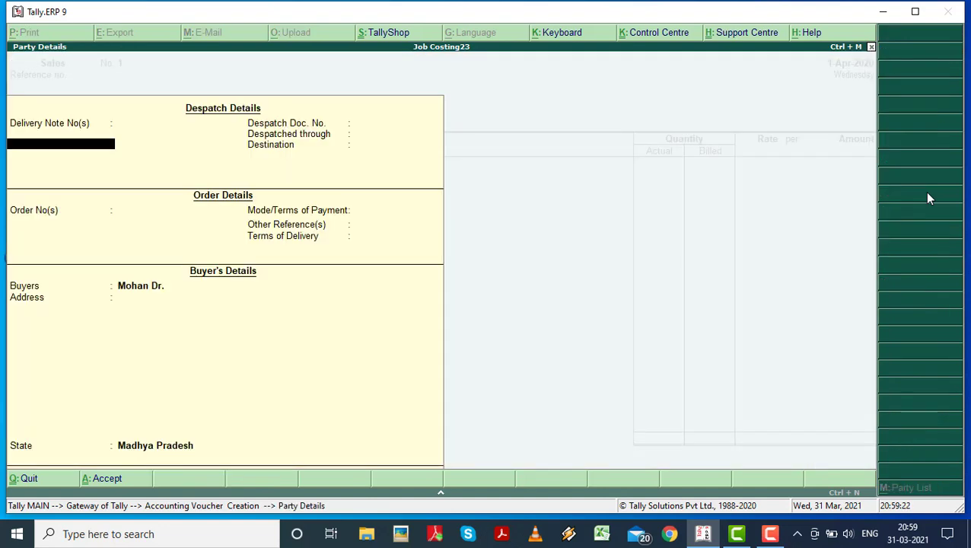
{"action": "key", "text": "ctrl+a"}
{"action": "key", "text": "Return"}
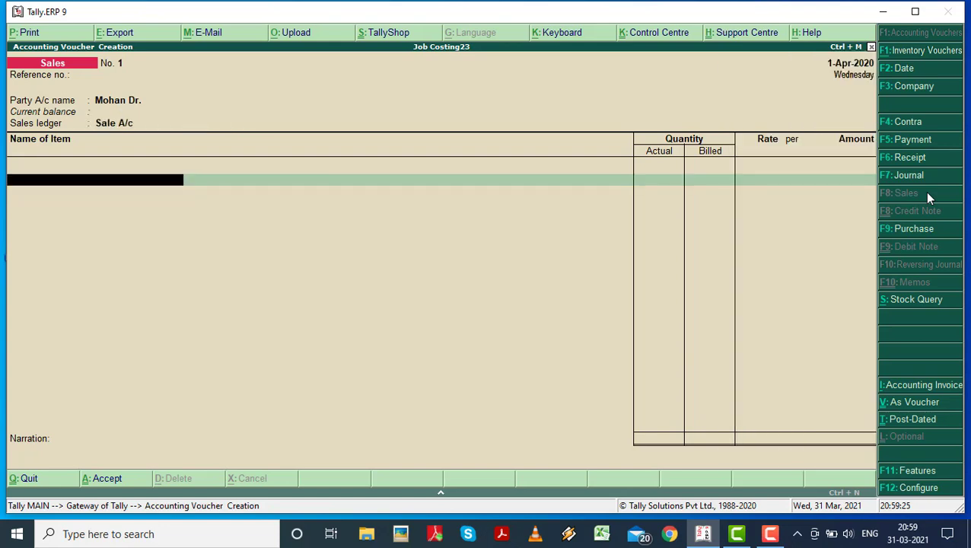
Step: Create stock item 'Sale of Buliding Bhopal' under Primary with unit pcs, GST details unchanged
{"action": "key", "text": "alt+c"}
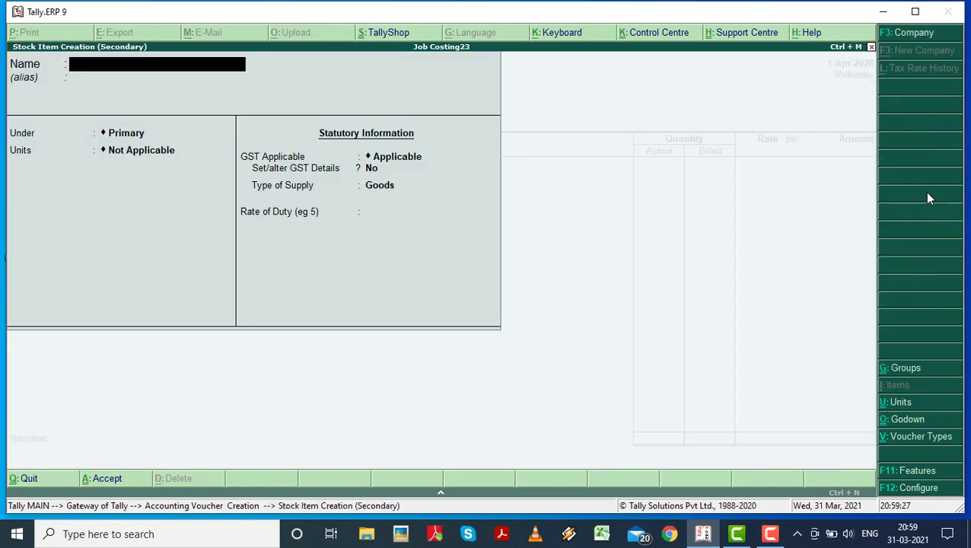
{"action": "type", "text": "Sale of Bul"}
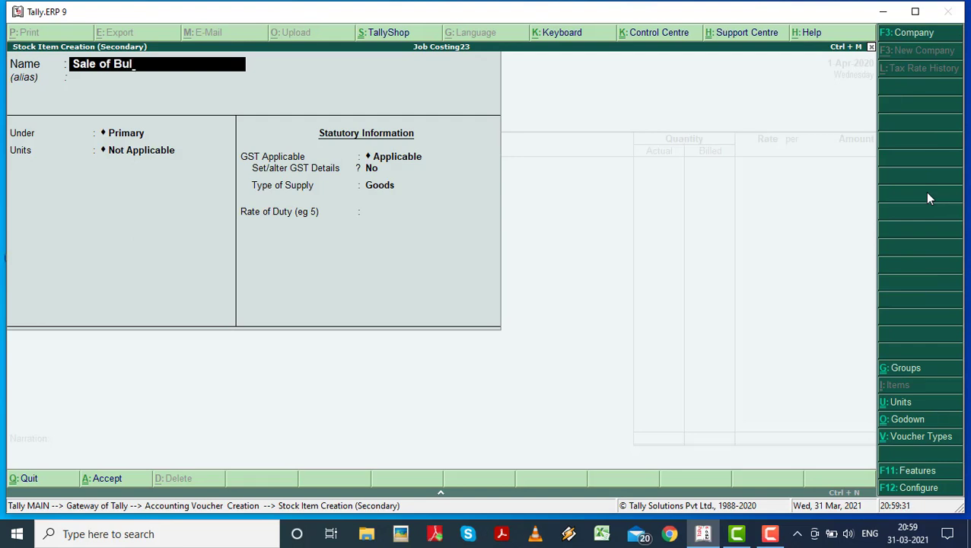
{"action": "type", "text": "ding"}
{"action": "key", "text": "BackSpace"}
{"action": "key", "text": "BackSpace"}
{"action": "key", "text": "BackSpace"}
{"action": "key", "text": "BackSpace"}
{"action": "key", "text": "BackSpace"}
{"action": "key", "text": "BackSpace"}
{"action": "key", "text": "BackSpace"}
{"action": "type", "text": "buliding Bhopal"}
{"action": "key", "text": "Return"}
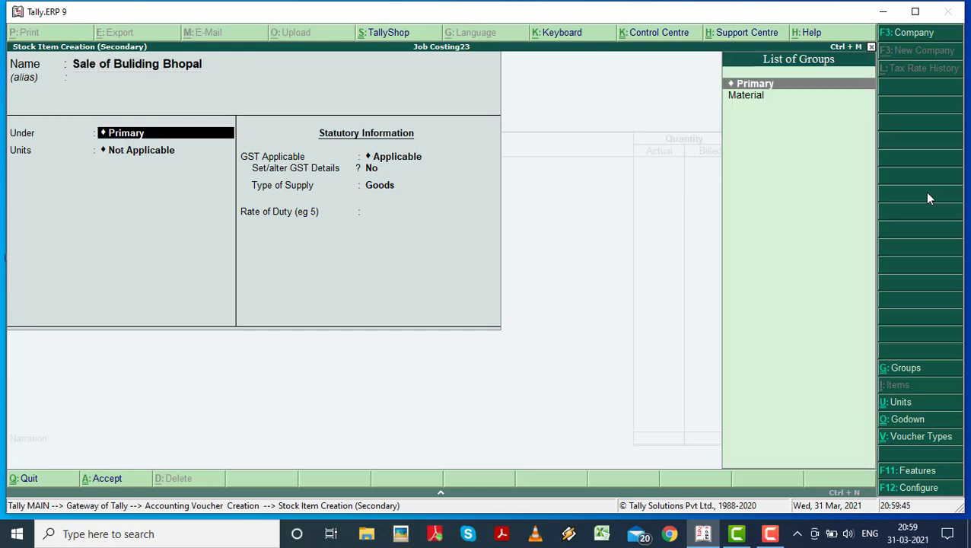
{"action": "key", "text": "Return"}
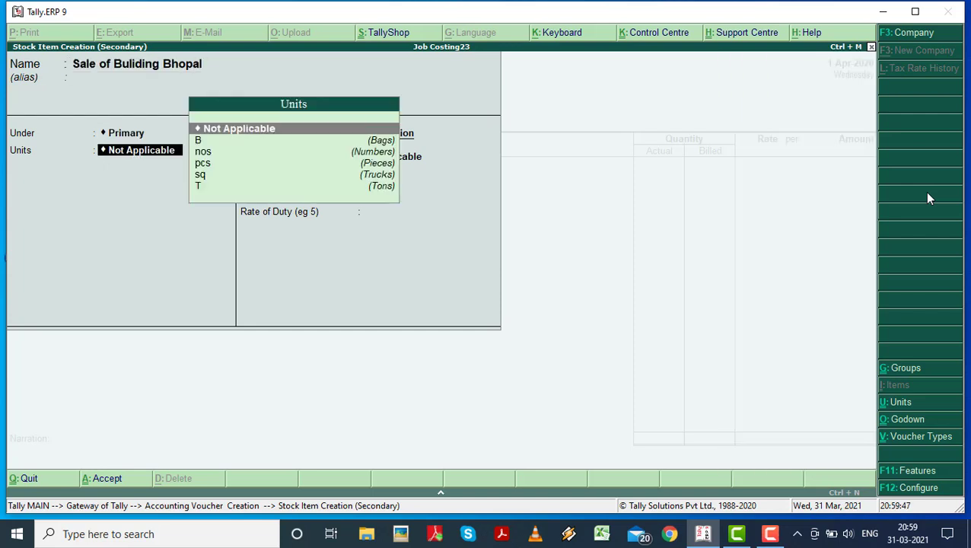
{"action": "key", "text": "Down"}
{"action": "key", "text": "Down"}
{"action": "key", "text": "Down"}
{"action": "key", "text": "Return"}
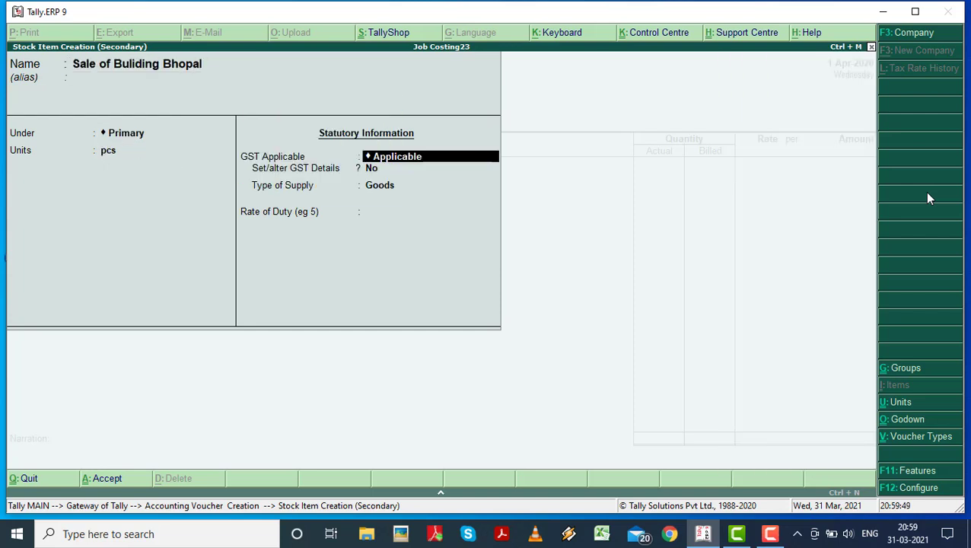
{"action": "key", "text": "Return"}
{"action": "key", "text": "Return"}
{"action": "key", "text": "Return"}
{"action": "key", "text": "Return"}
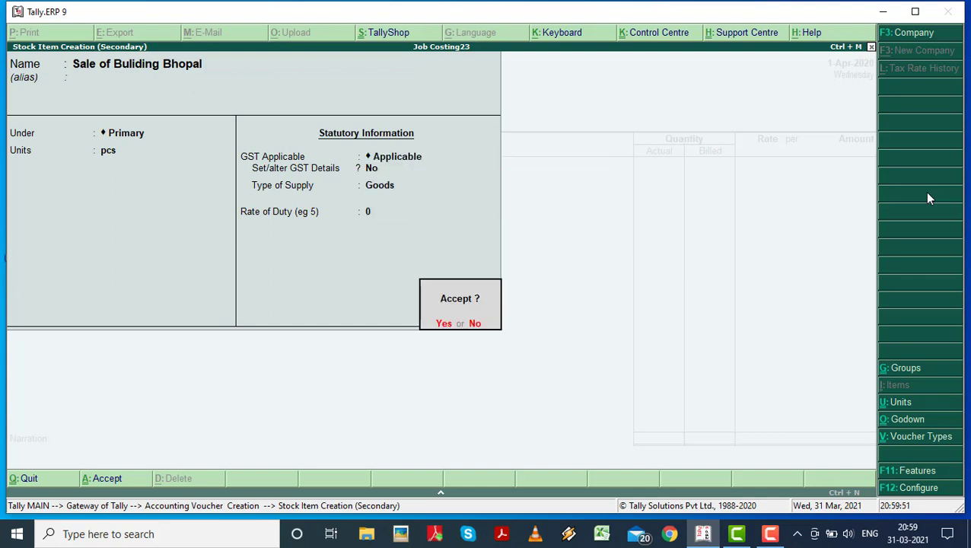
{"action": "key", "text": "Return"}
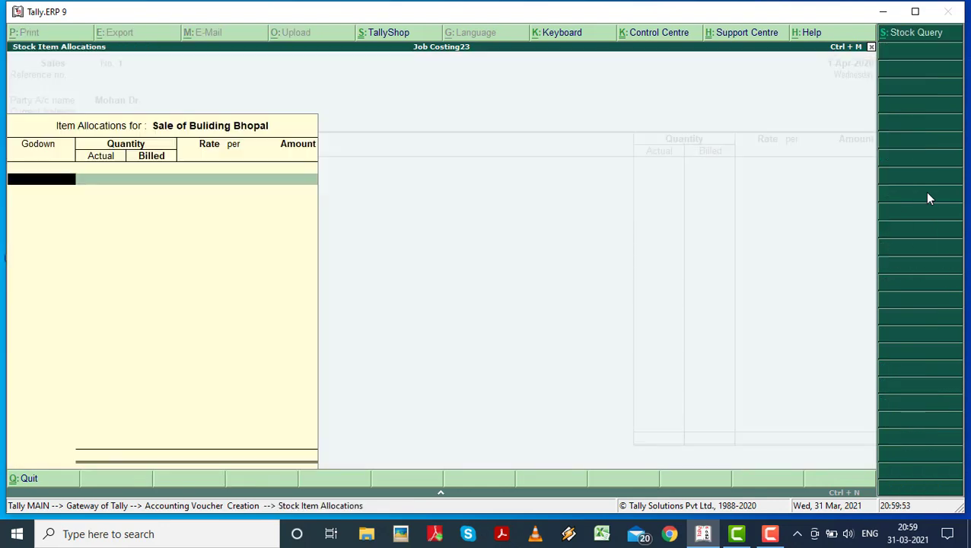
Step: Allocate 1 pcs of the item from Bhopal Godown, accepting the negative stock warning
{"action": "type", "text": "b"}
{"action": "key", "text": "Return"}
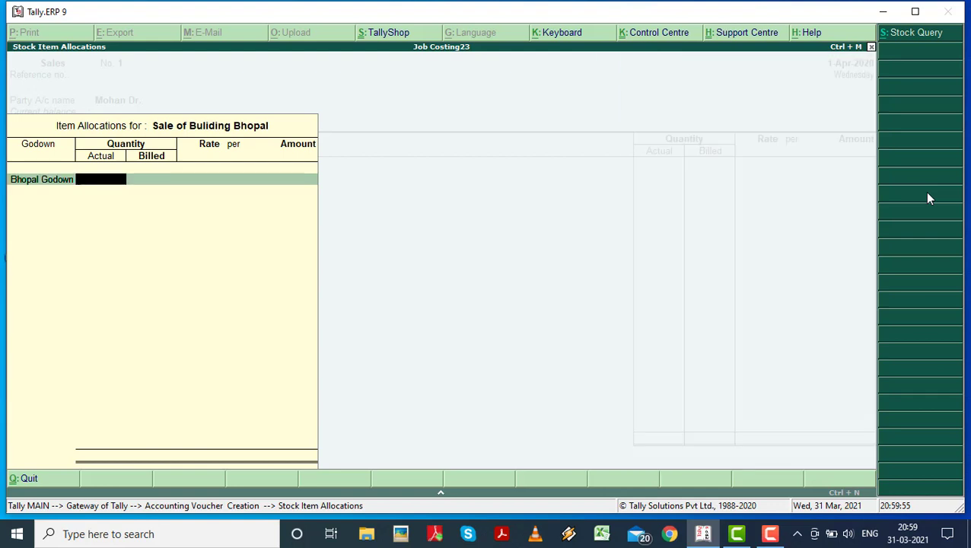
{"action": "type", "text": "1"}
{"action": "key", "text": "Return"}
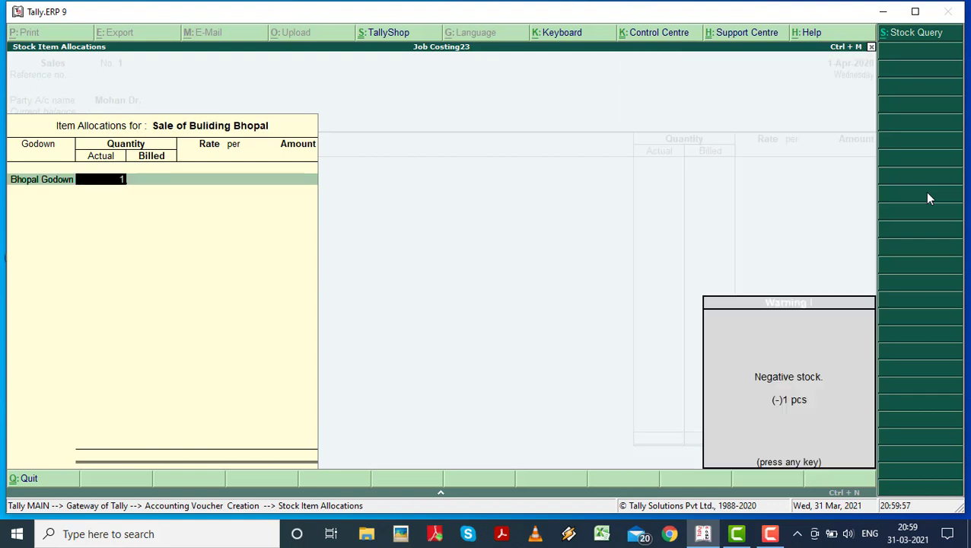
{"action": "key", "text": "Return"}
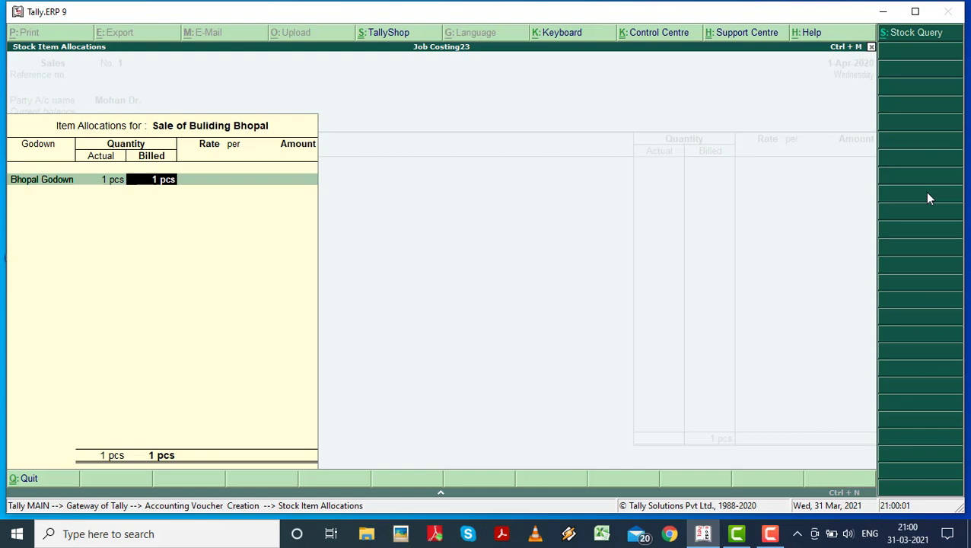
{"action": "key", "text": "Return"}
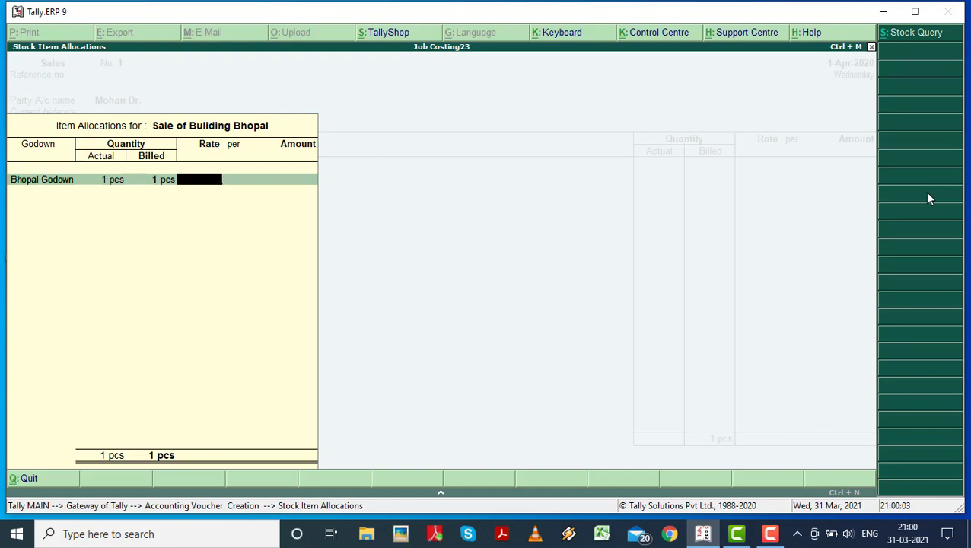
Step: Remove the item, quit the Sales voucher without saving, and start a new Stock Journal
{"action": "key", "text": "Escape"}
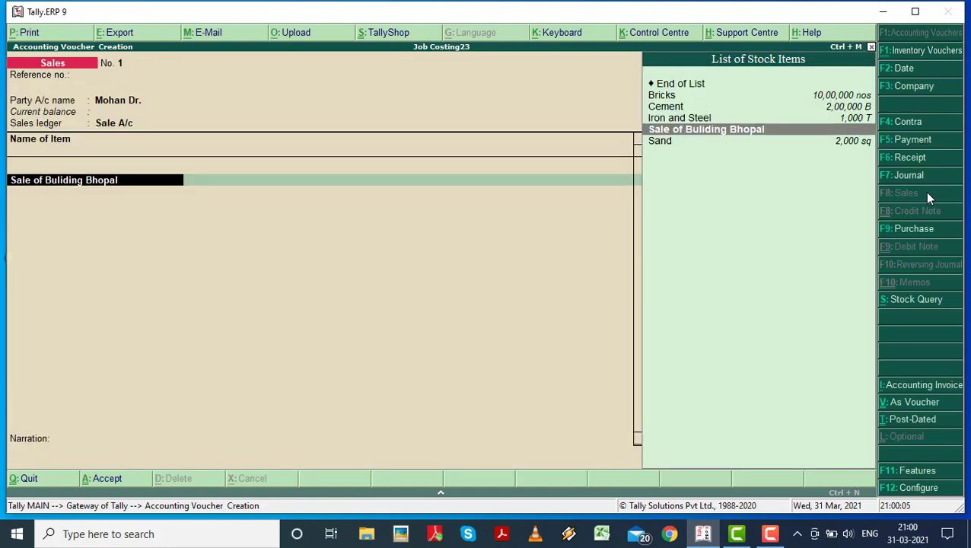
{"action": "key", "text": "BackSpace"}
{"action": "key", "text": "Escape"}
{"action": "key", "text": "y"}
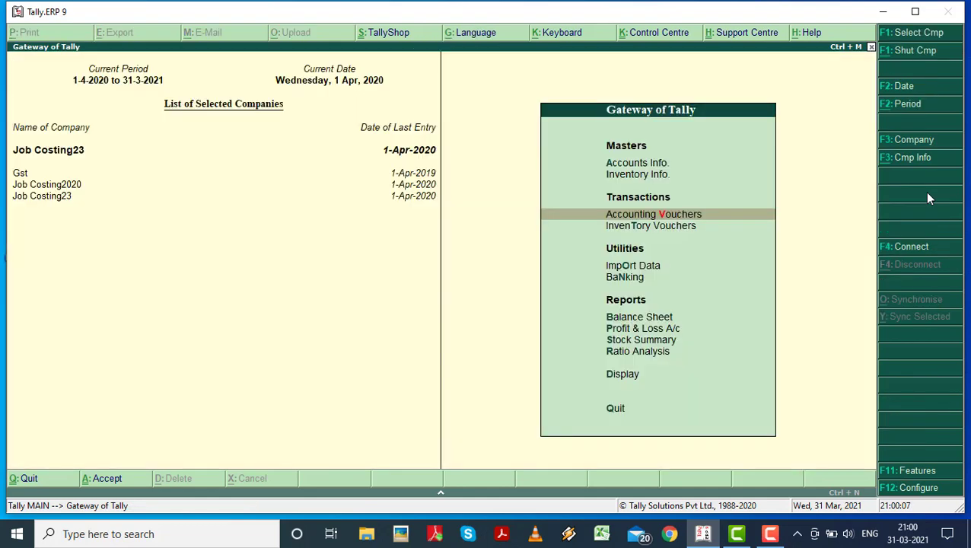
{"action": "key", "text": "Down"}
{"action": "key", "text": "Return"}
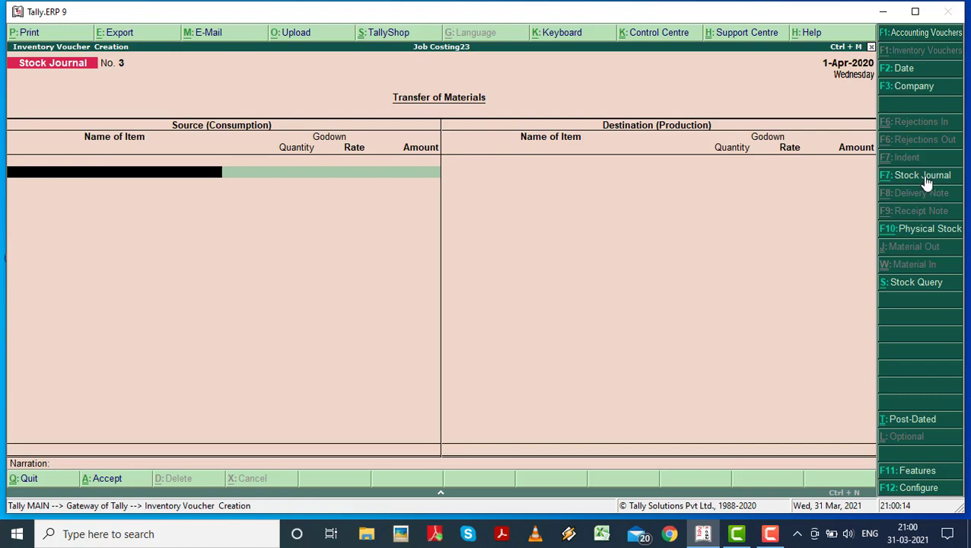
Step: Start a Stock Journal voucher under the Consumption voucher class
{"action": "left_click", "coordinate": [925, 180]}
{"action": "key", "text": "Down"}
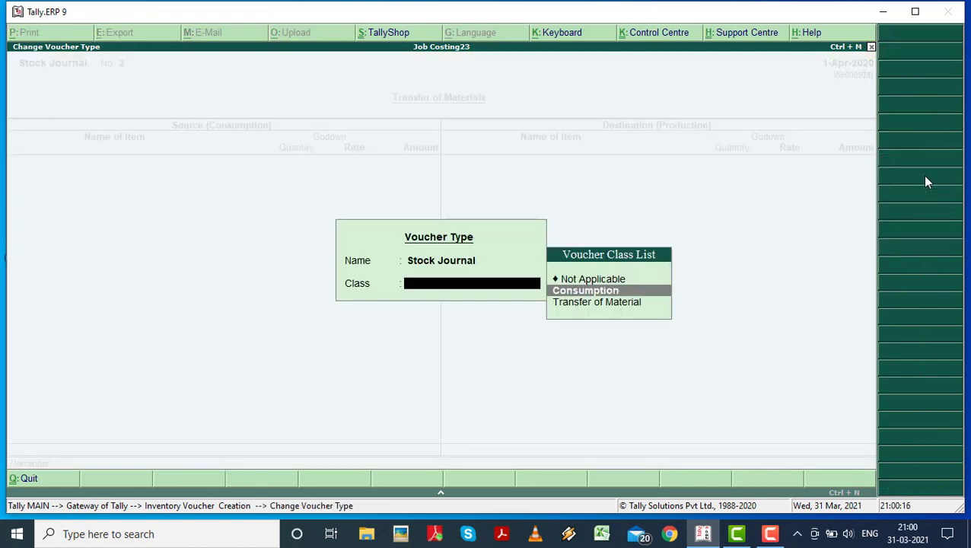
{"action": "key", "text": "Return"}
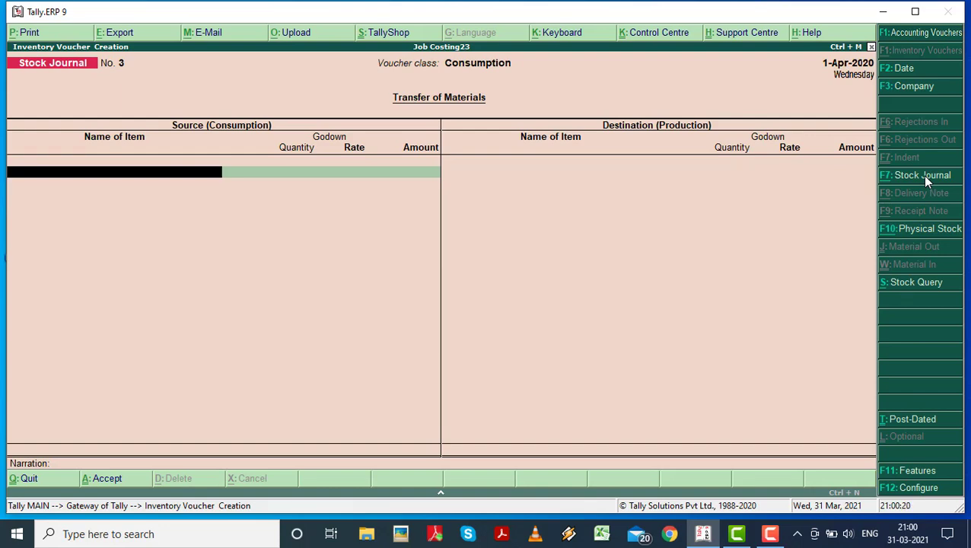
Step: Consume 4,00,000 nos of Bricks from Bhopal Godown at the default 5.00 rate
{"action": "type", "text": "Bri"}
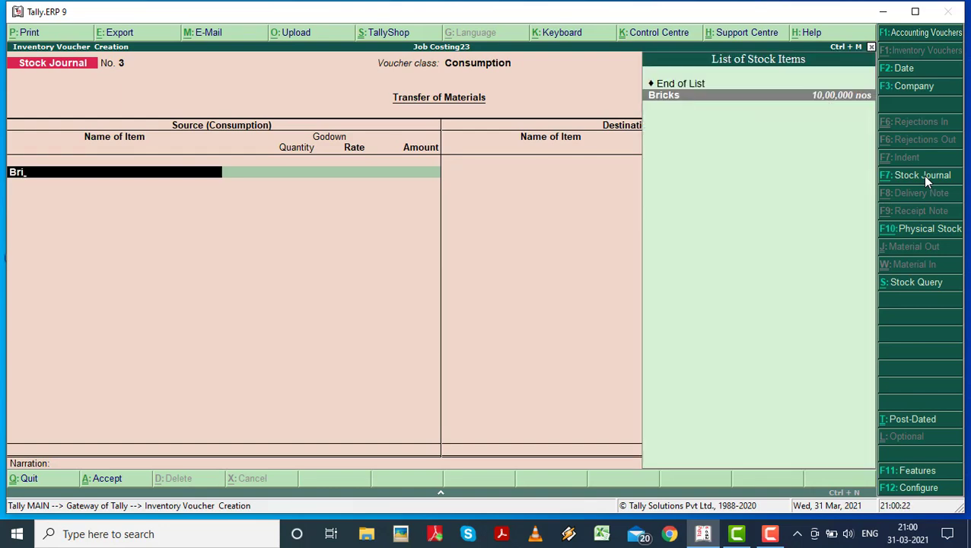
{"action": "key", "text": "Return"}
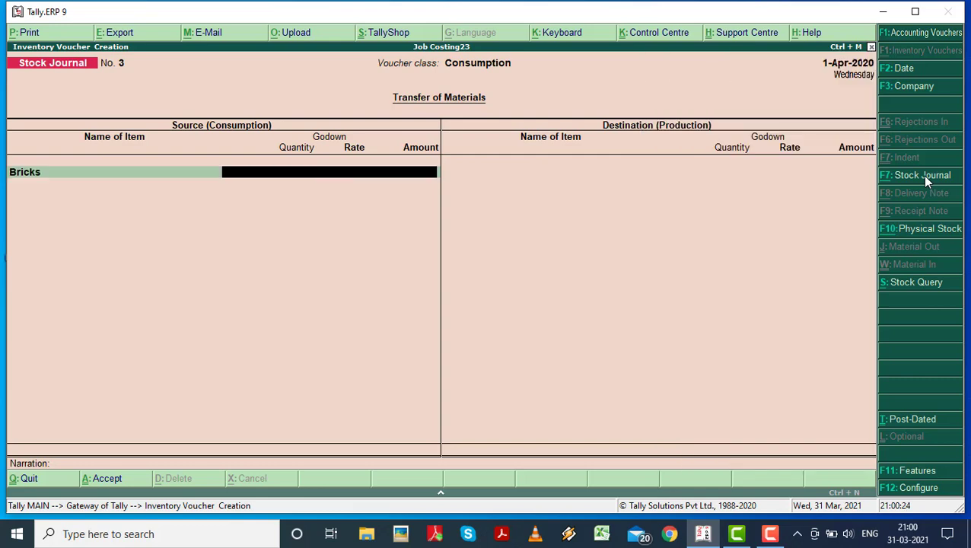
{"action": "type", "text": "Bh"}
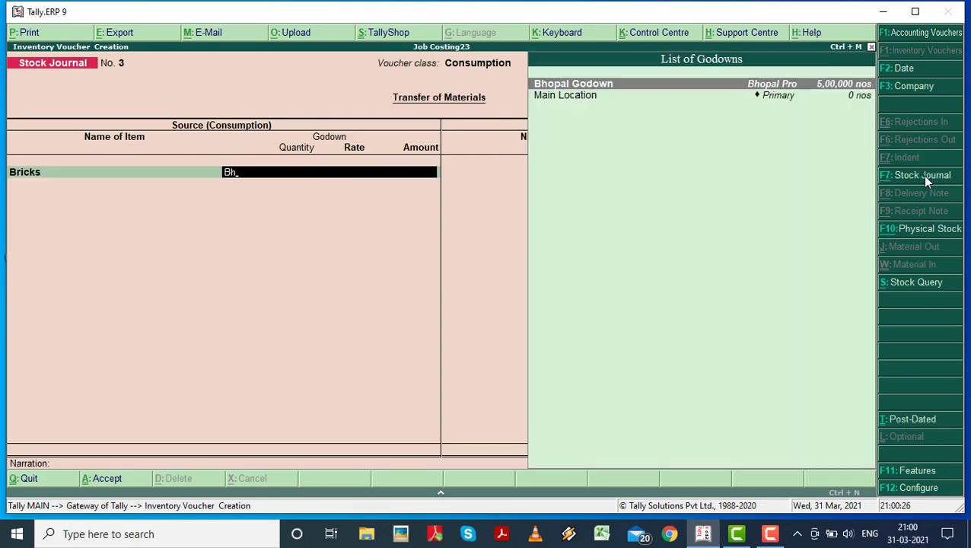
{"action": "key", "text": "Return"}
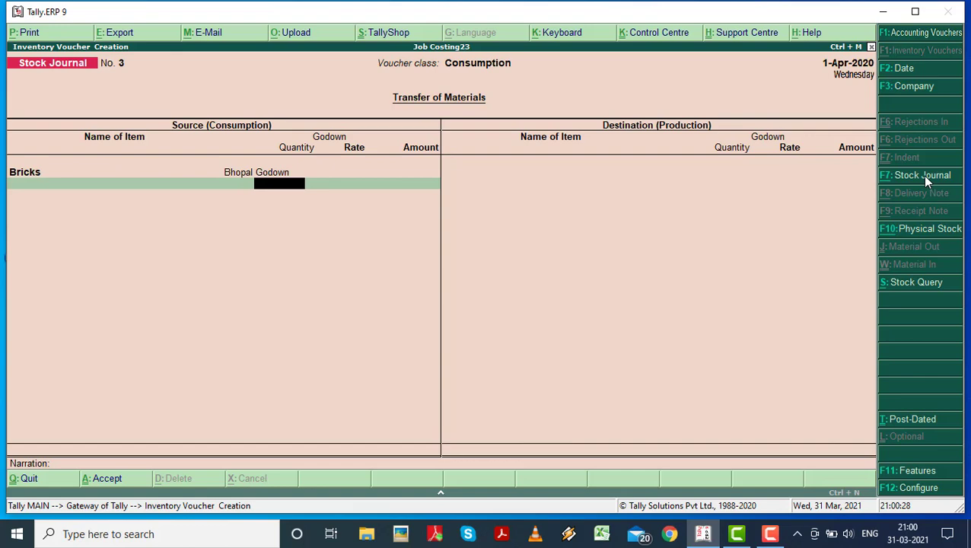
{"action": "type", "text": "1"}
{"action": "key", "text": "BackSpace"}
{"action": "key", "text": "BackSpace"}
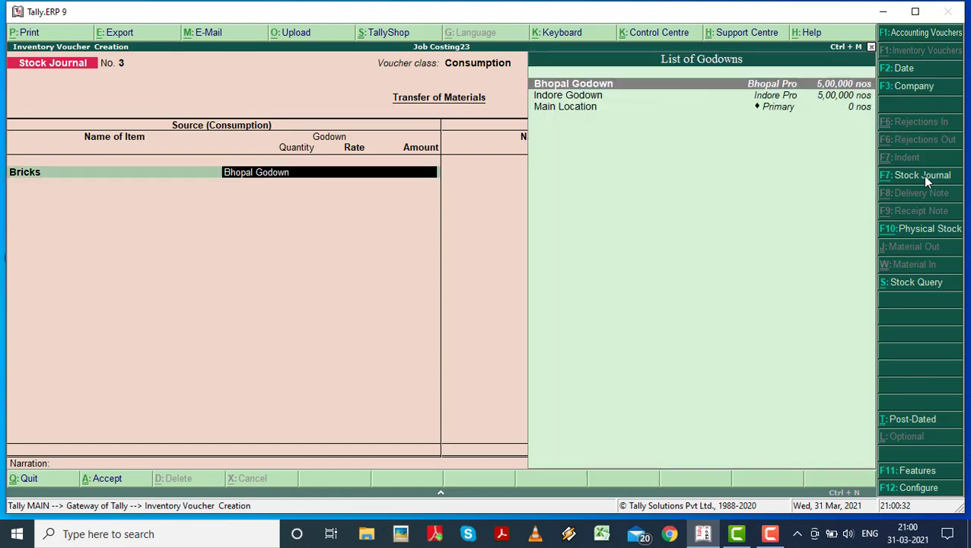
{"action": "key", "text": "Return"}
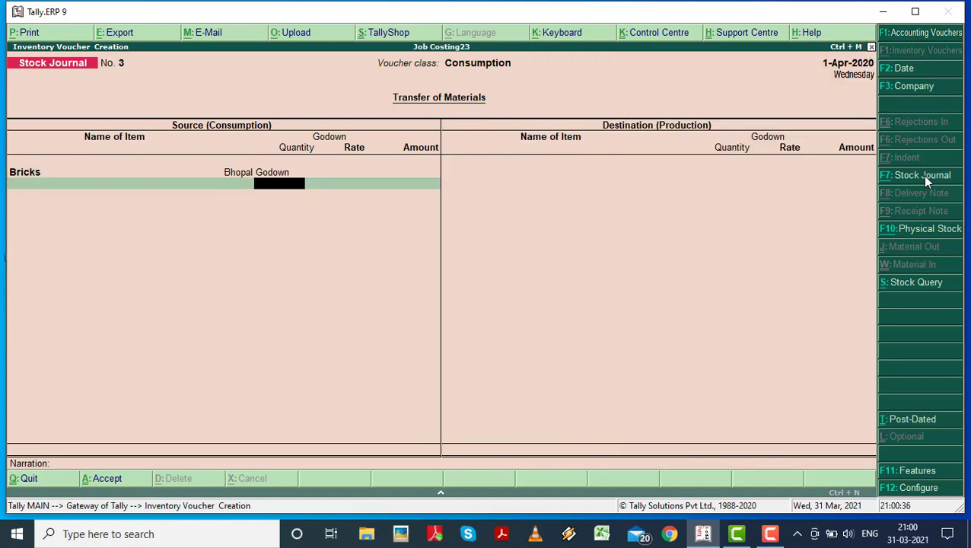
{"action": "type", "text": "400000"}
{"action": "key", "text": "Return"}
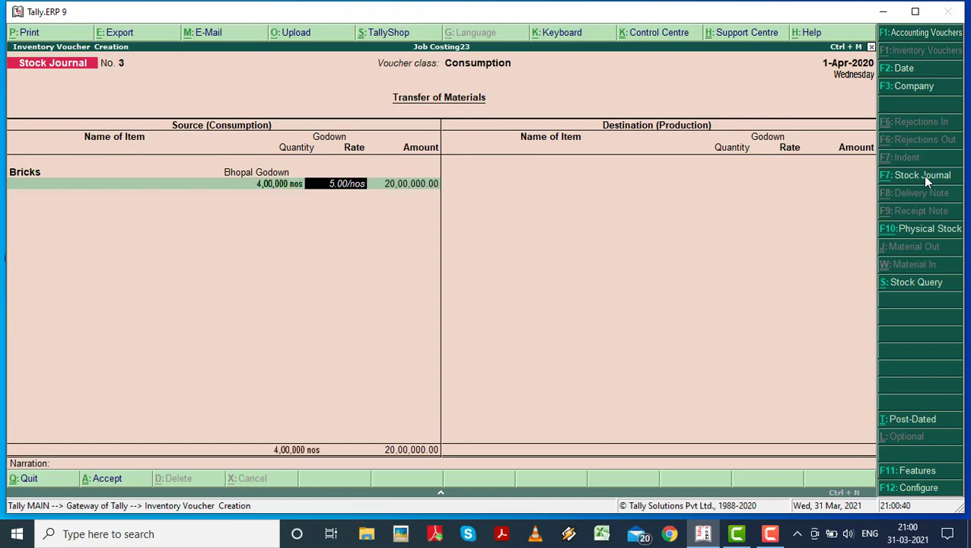
{"action": "key", "text": "Return"}
{"action": "key", "text": "Return"}
Step: Consume 1,00,000 B of Cement from Bhopal Godown at the default 500.00 rate
{"action": "type", "text": "Cem"}
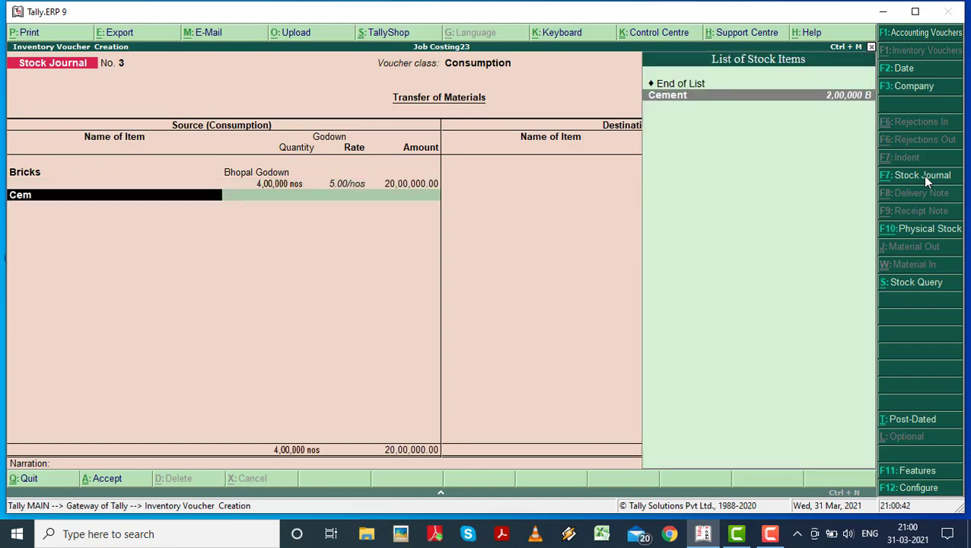
{"action": "key", "text": "Return"}
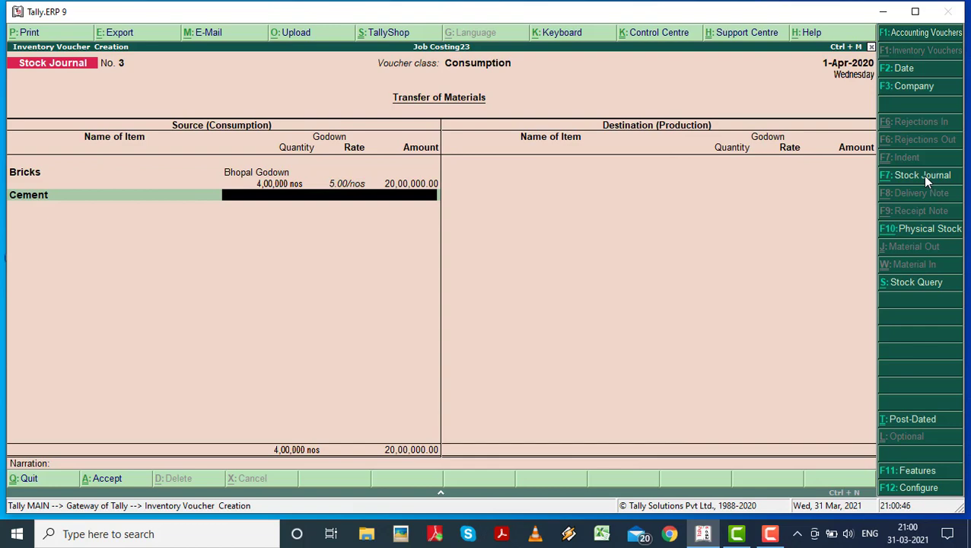
{"action": "type", "text": "Bhop"}
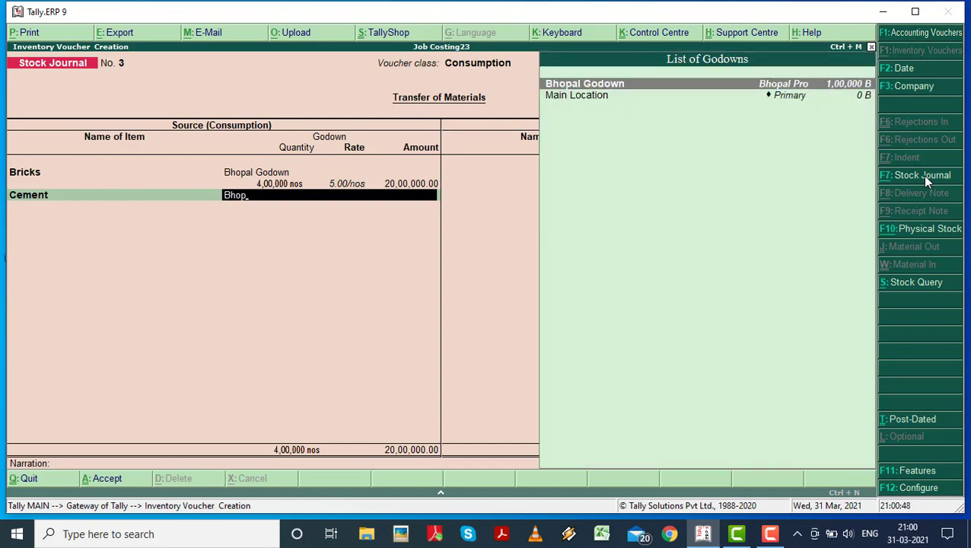
{"action": "key", "text": "Return"}
{"action": "type", "text": "100000"}
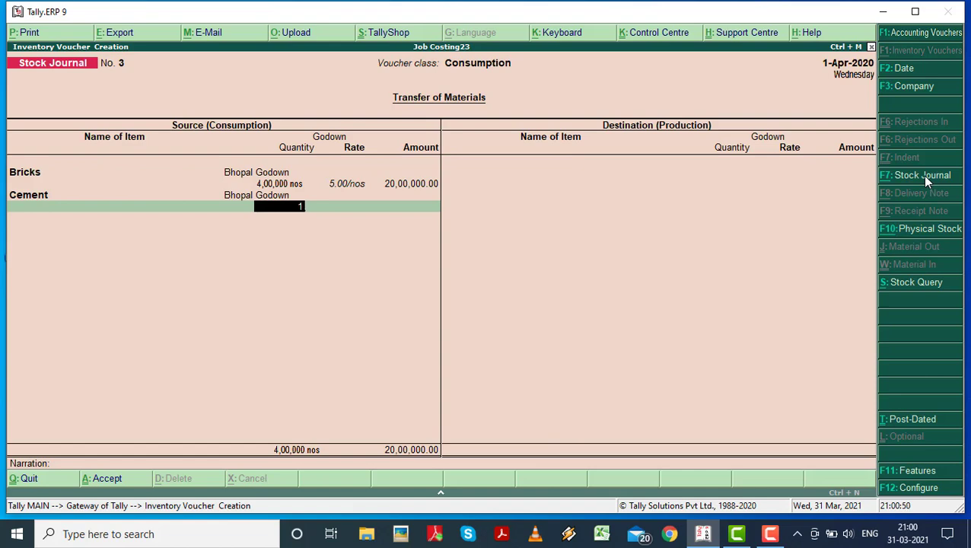
{"action": "key", "text": "Return"}
{"action": "key", "text": "Return"}
{"action": "key", "text": "Return"}
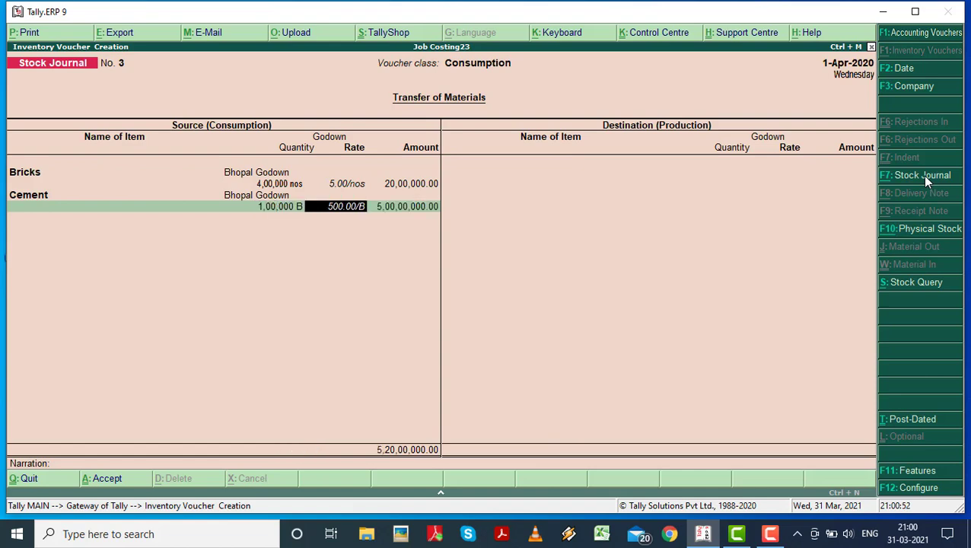
Step: Consume 1,000 sq of Sand from Bhopal Godown
{"action": "type", "text": "Sand"}
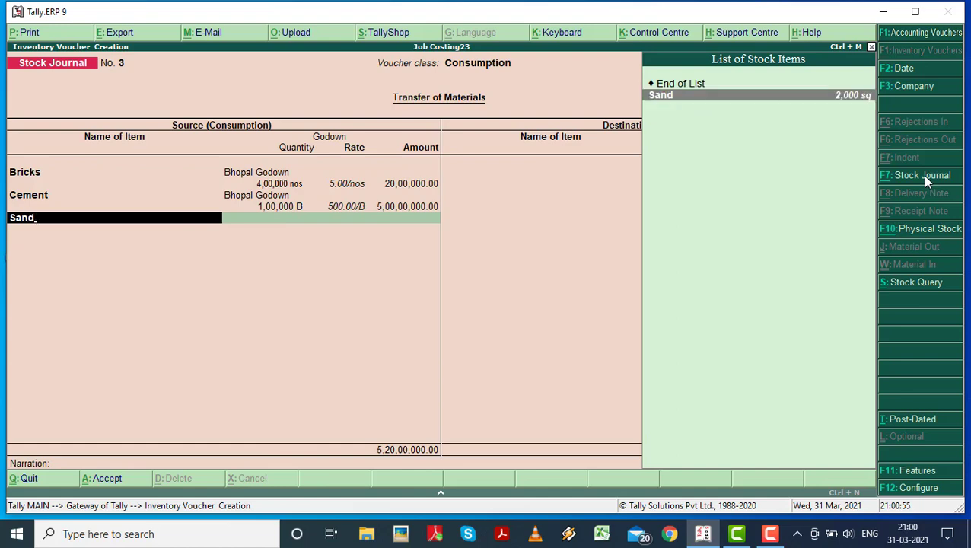
{"action": "key", "text": "Return"}
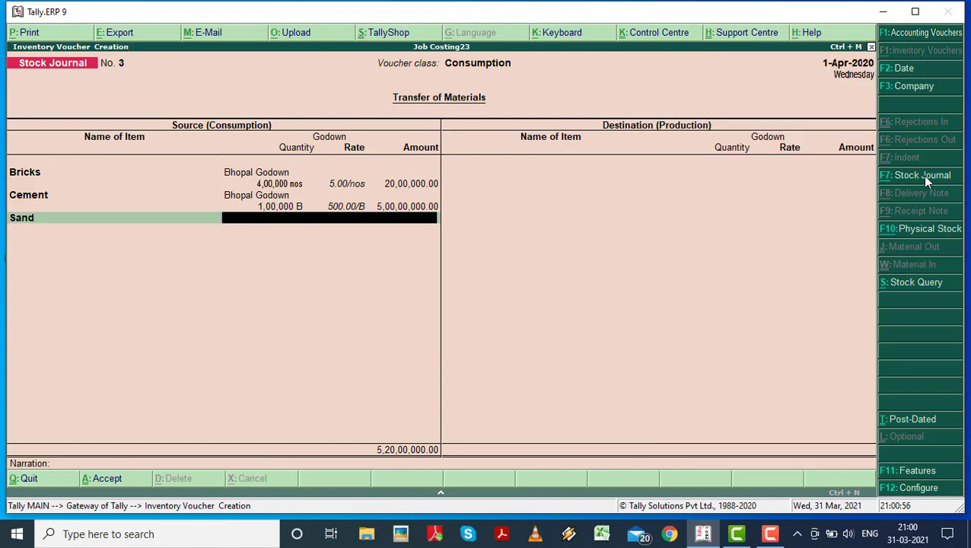
{"action": "type", "text": "Bh"}
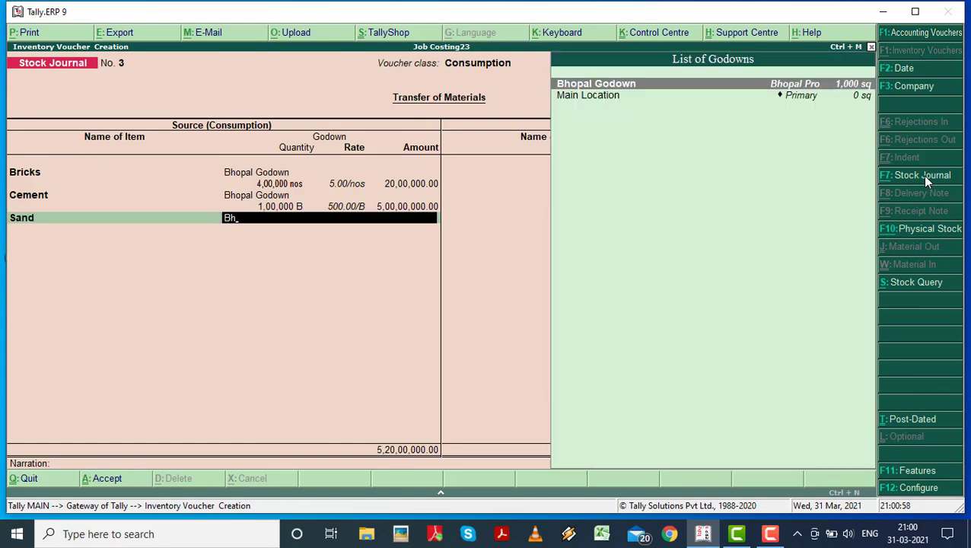
{"action": "key", "text": "Return"}
{"action": "type", "text": "1000"}
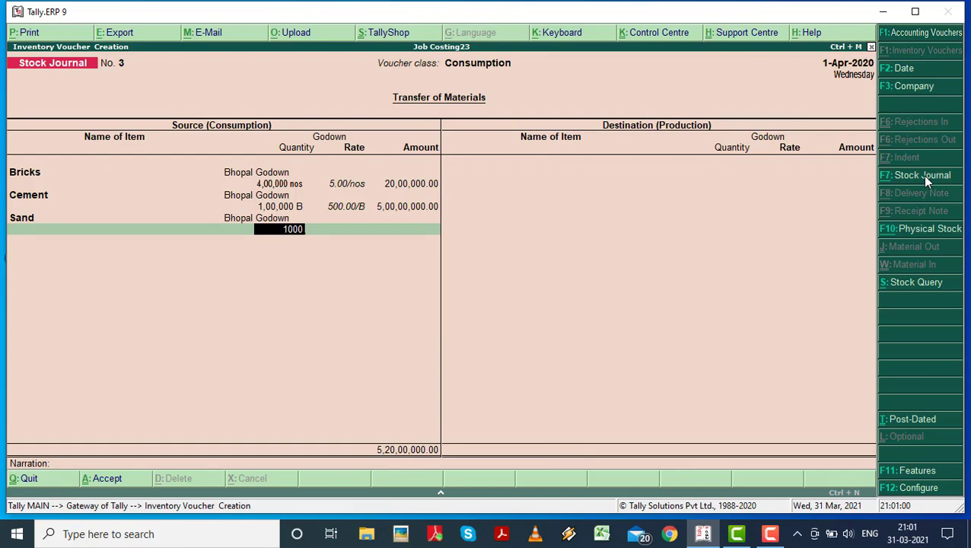
{"action": "key", "text": "Return"}
{"action": "key", "text": "Return"}
{"action": "key", "text": "Return"}
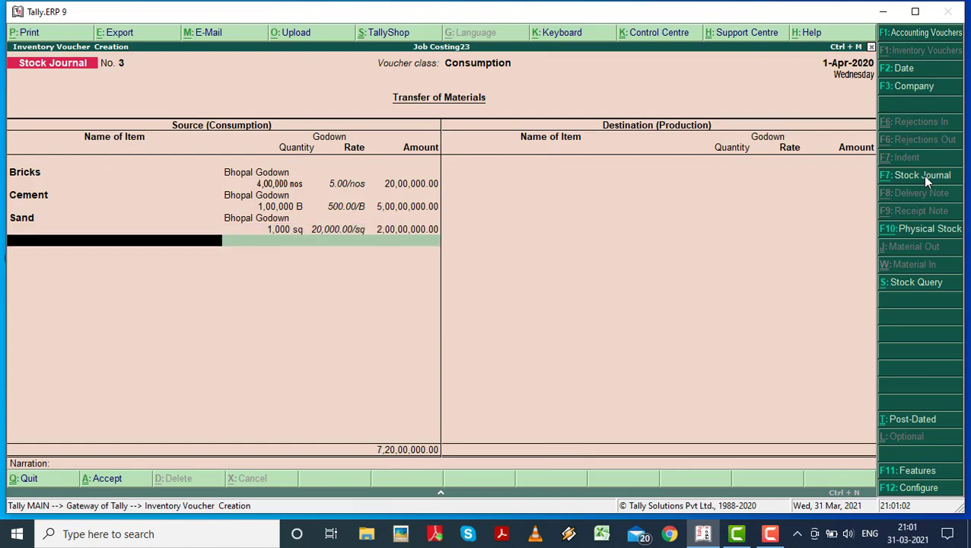
Step: Consume 400 T of Iron and Steel from Bhopal Godown, completing the source rows
{"action": "type", "text": "Ir"}
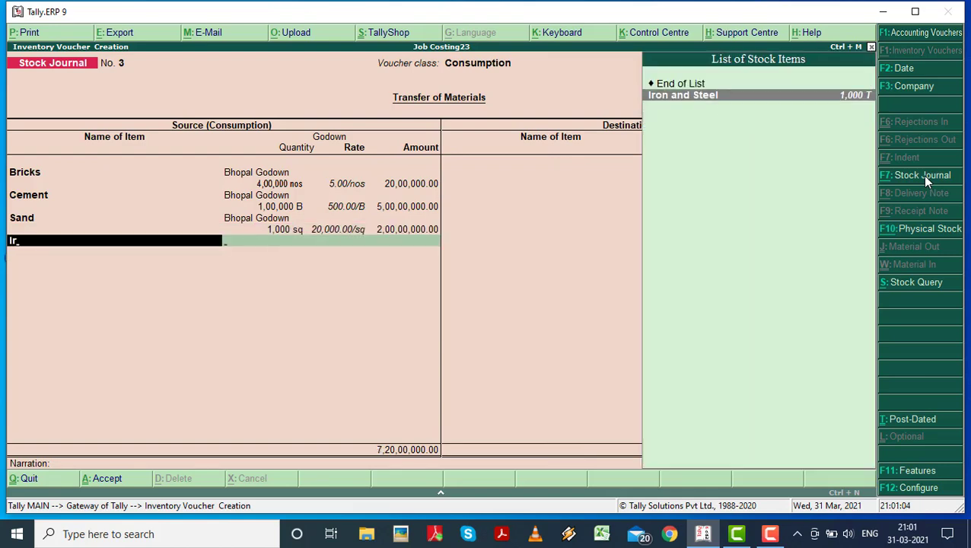
{"action": "key", "text": "Return"}
{"action": "type", "text": "Bhop"}
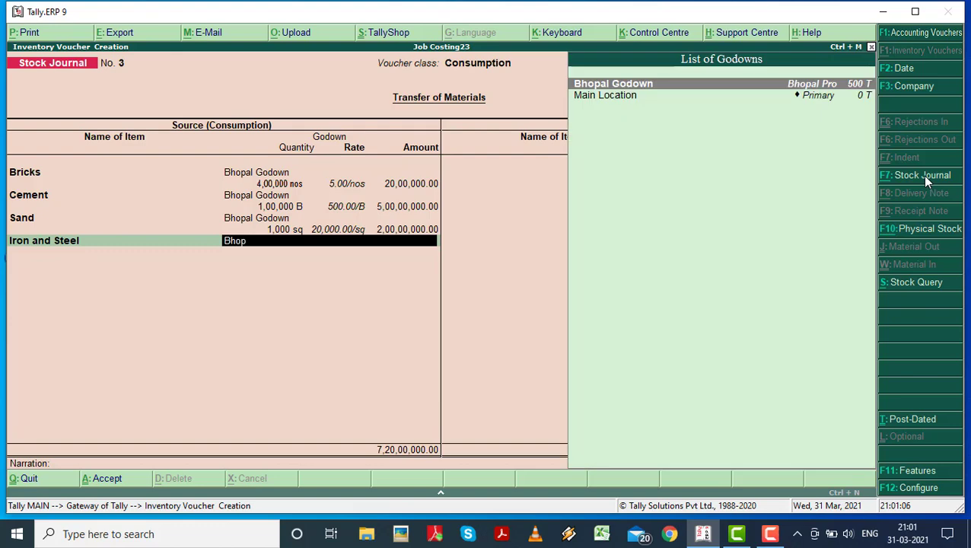
{"action": "key", "text": "Return"}
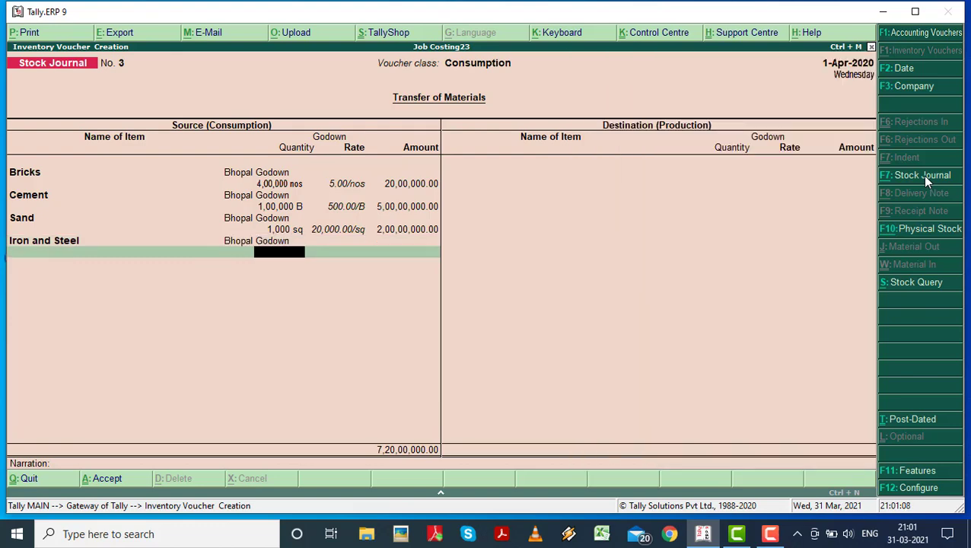
{"action": "type", "text": "400"}
{"action": "key", "text": "Return"}
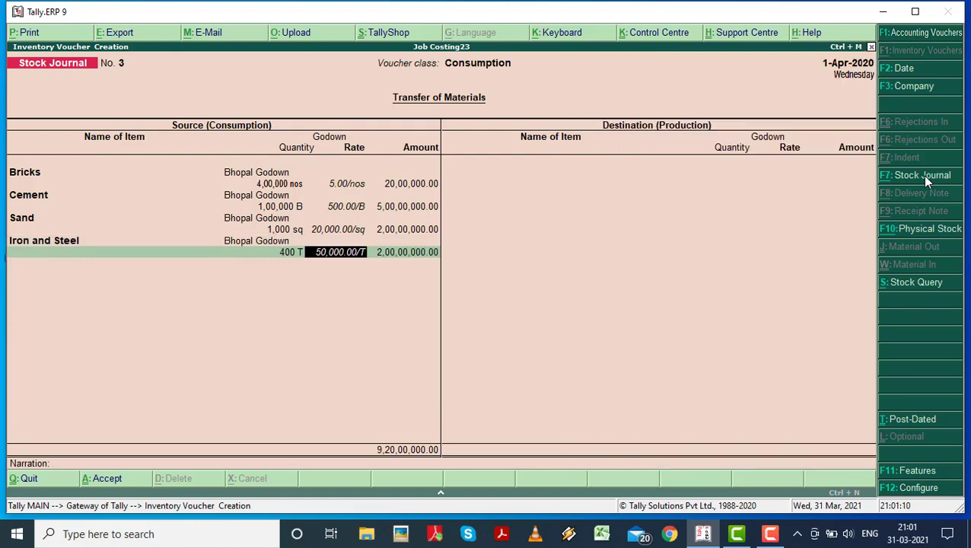
{"action": "key", "text": "Return"}
{"action": "key", "text": "Return"}
{"action": "key", "text": "Return"}
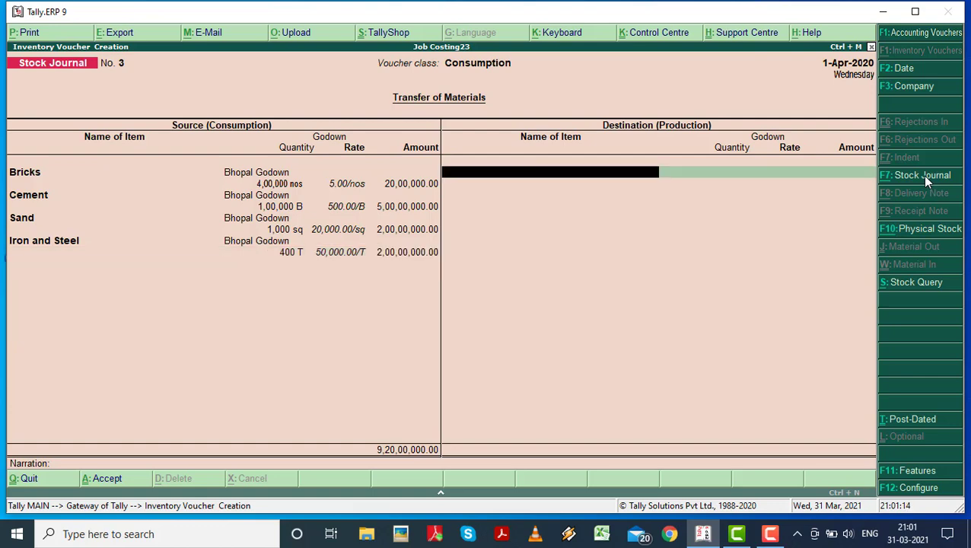
Step: Set Sale of Buliding Bhopal in Bhopal Godown as the produced item
{"action": "type", "text": "S"}
{"action": "key", "text": "Down"}
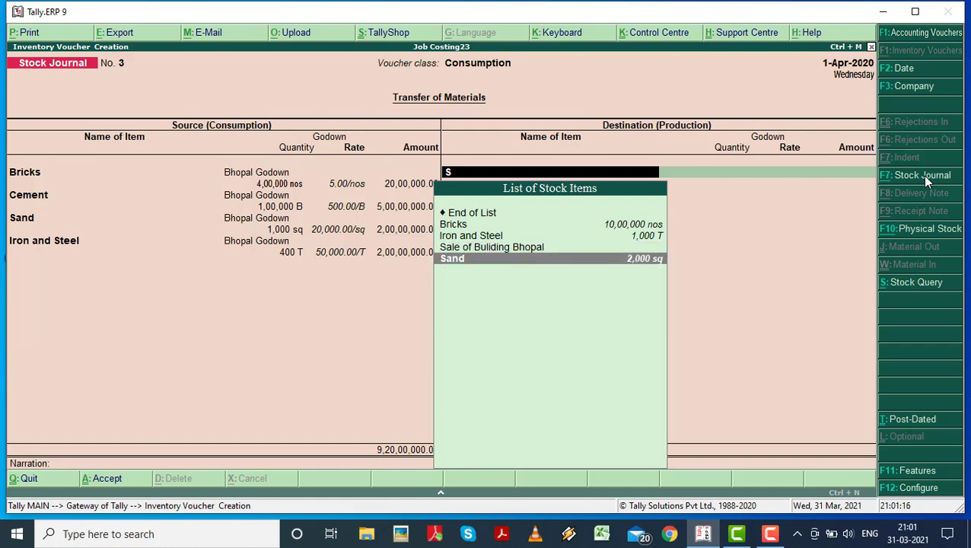
{"action": "key", "text": "Up"}
{"action": "key", "text": "Return"}
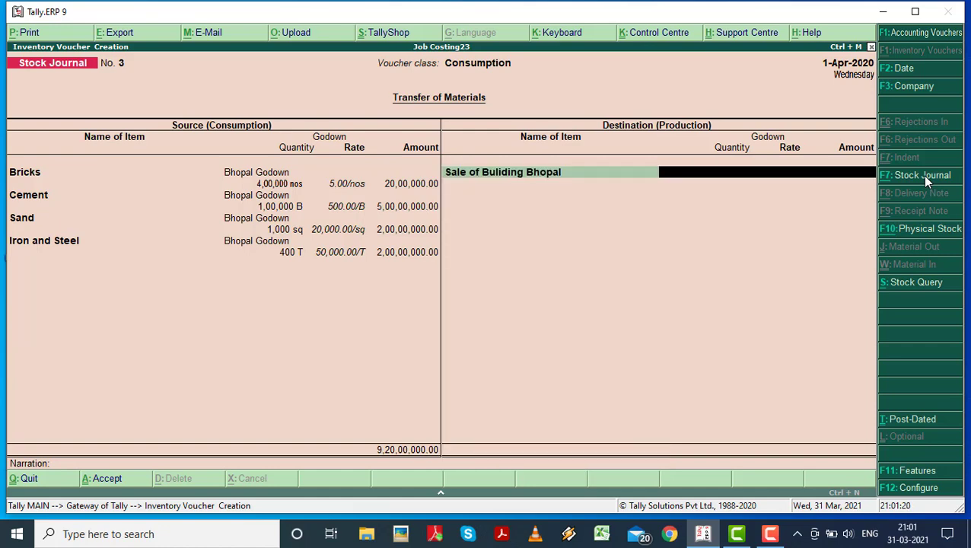
{"action": "key", "text": "Return"}
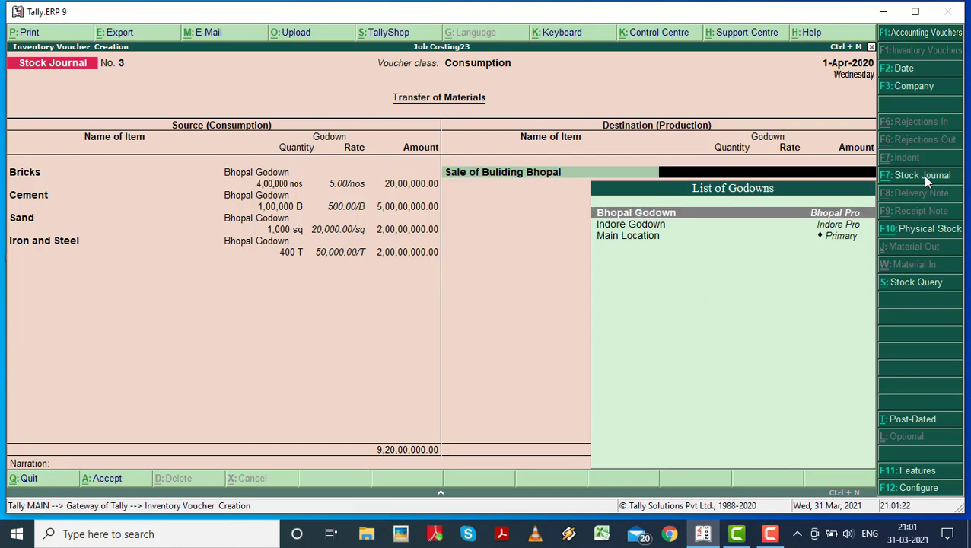
{"action": "key", "text": "Return"}
Step: Produce 1 pcs at 9,20,00,000 and save stock journal No. 3
{"action": "type", "text": "1"}
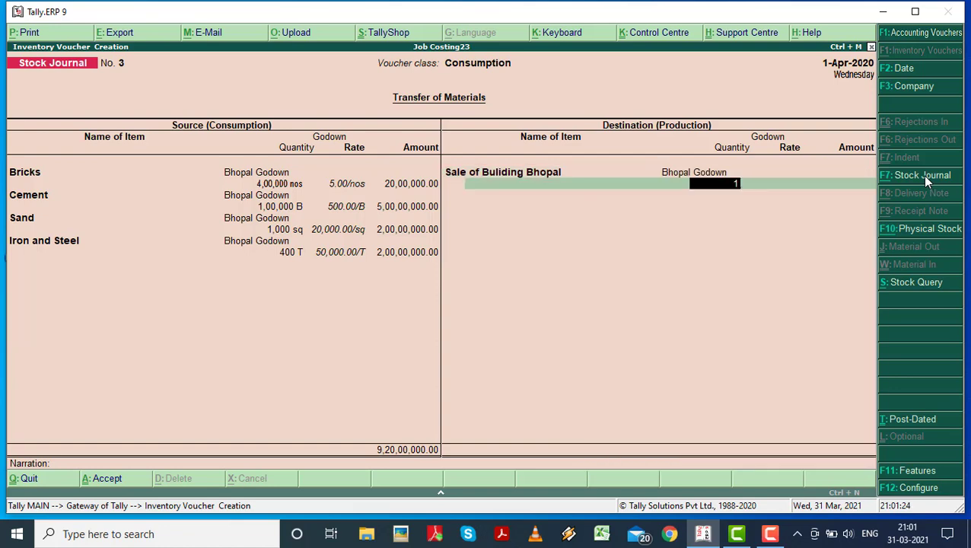
{"action": "key", "text": "Return"}
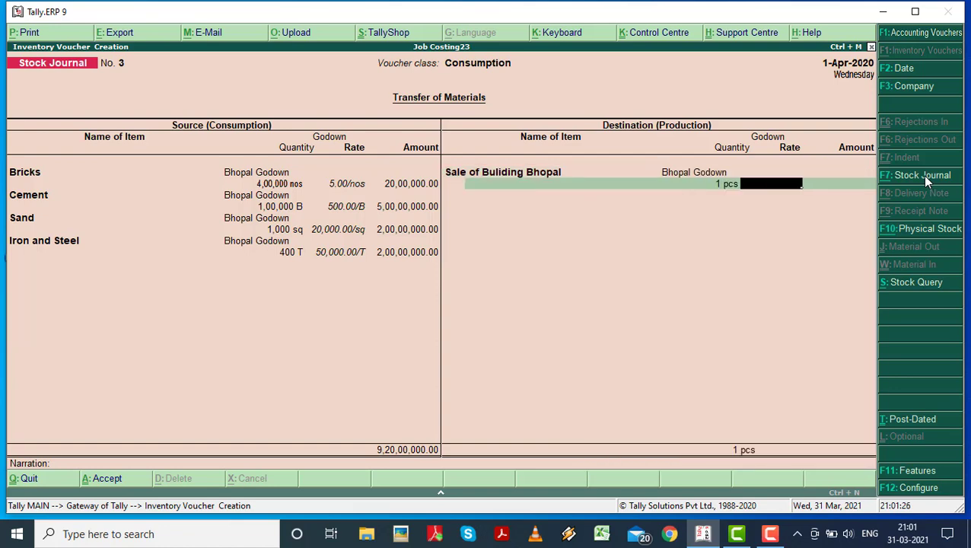
{"action": "type", "text": "92000000"}
{"action": "key", "text": "Return"}
{"action": "key", "text": "Return"}
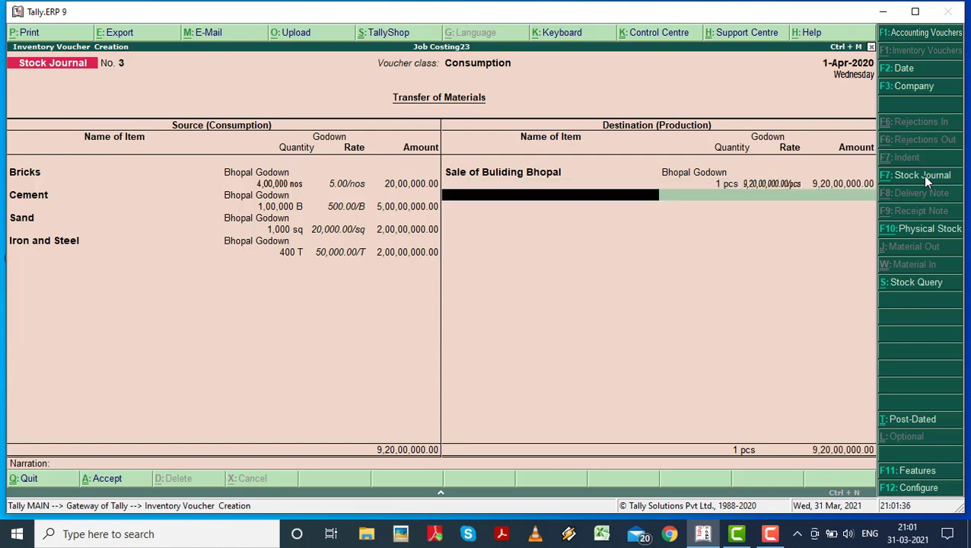
{"action": "key", "text": "Return"}
{"action": "key", "text": "Return"}
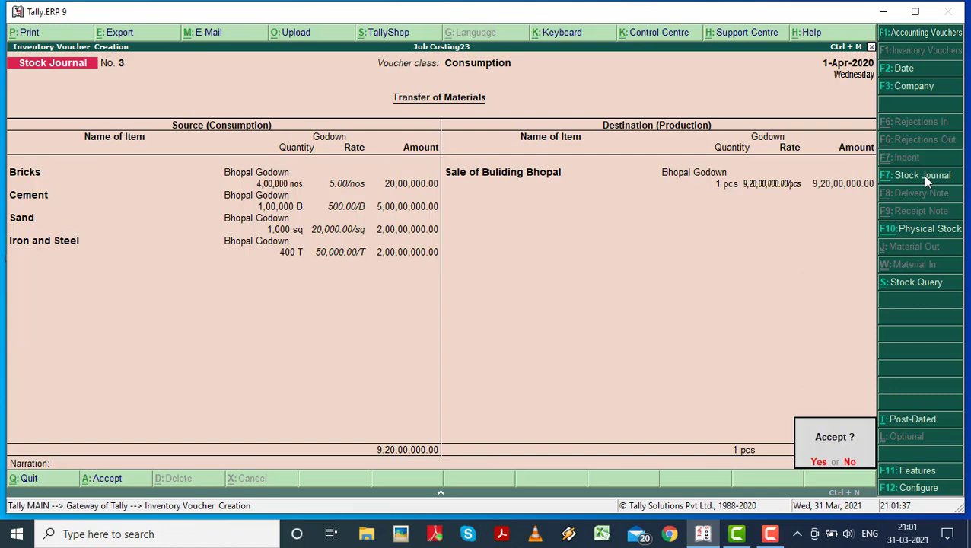
{"action": "key", "text": "Return"}
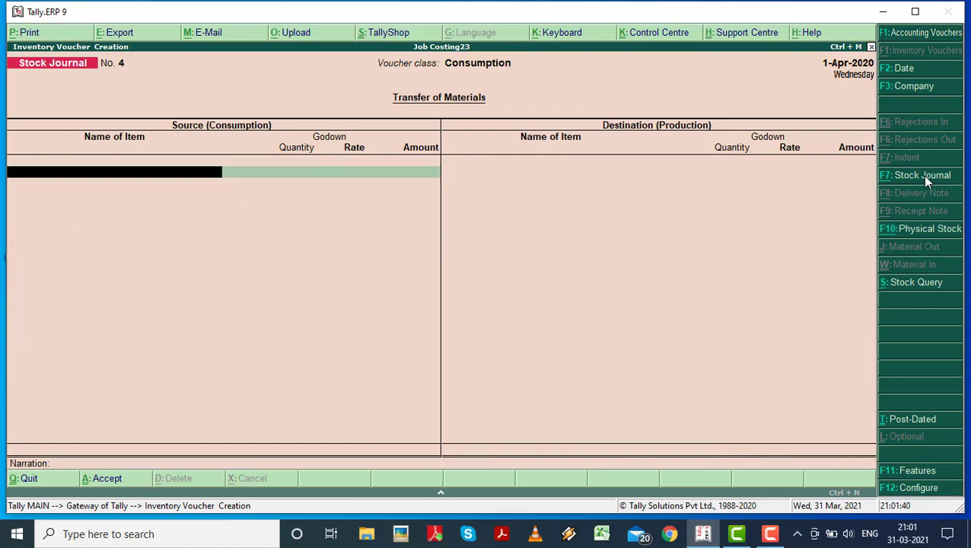
Step: Consume 4,00,000 nos of Bricks from Indore Godown at the default 5.00 rate
{"action": "type", "text": "Br"}
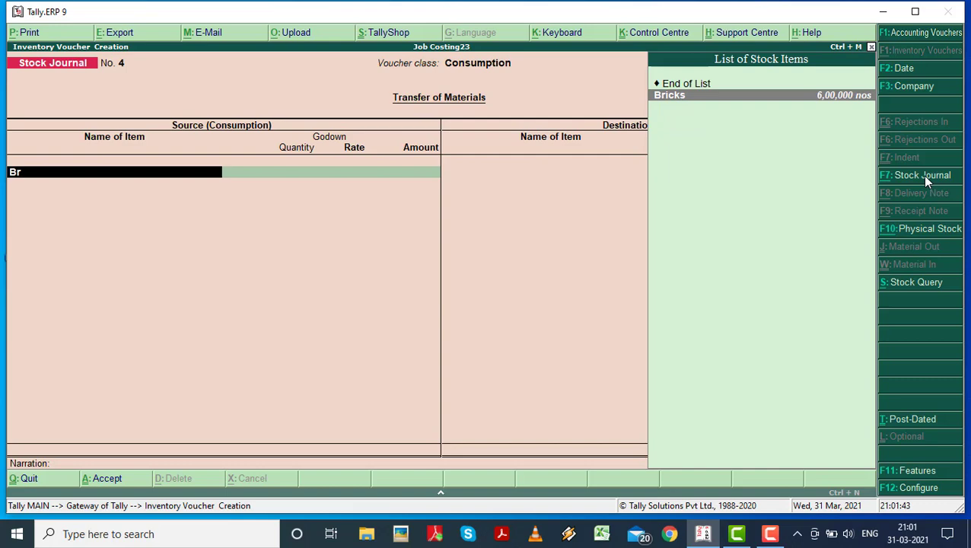
{"action": "key", "text": "Return"}
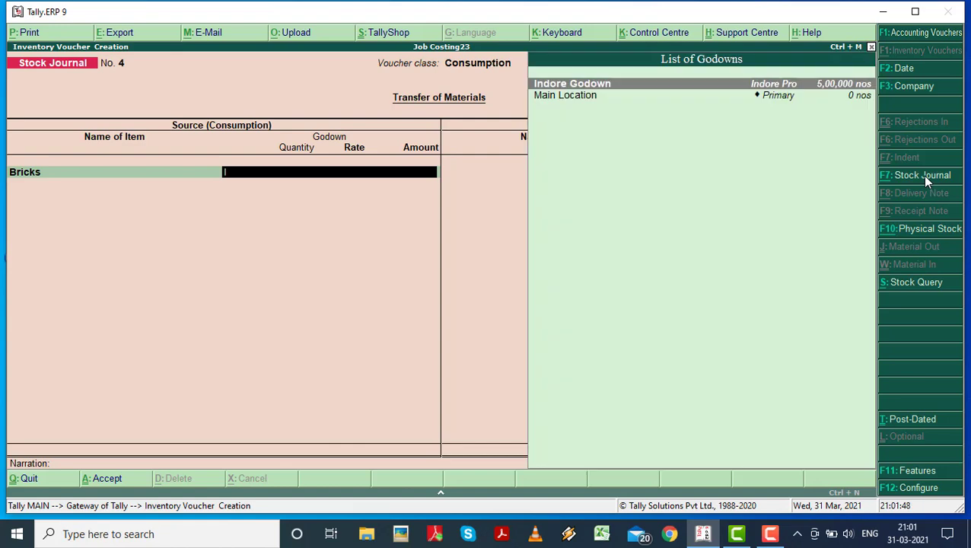
{"action": "type", "text": "In"}
{"action": "key", "text": "Return"}
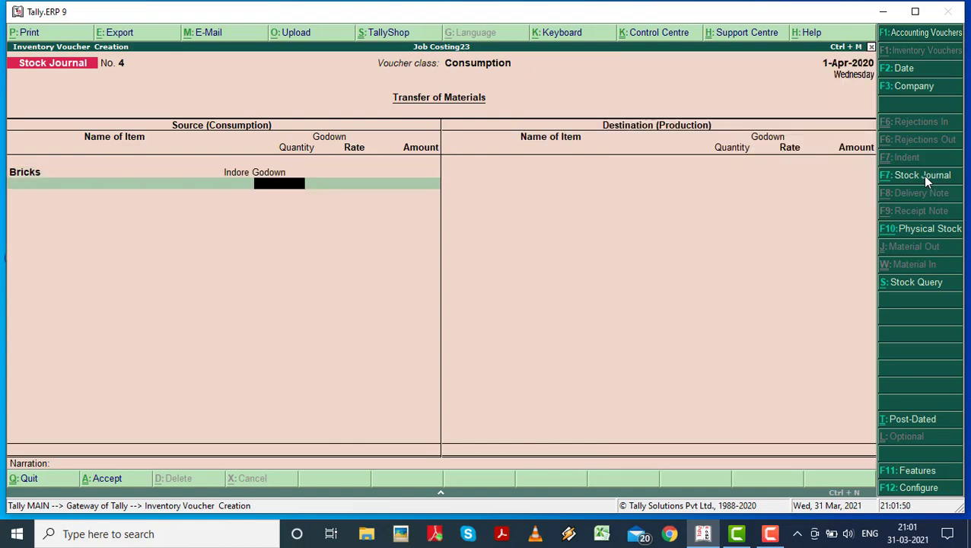
{"action": "type", "text": "400000"}
{"action": "key", "text": "Return"}
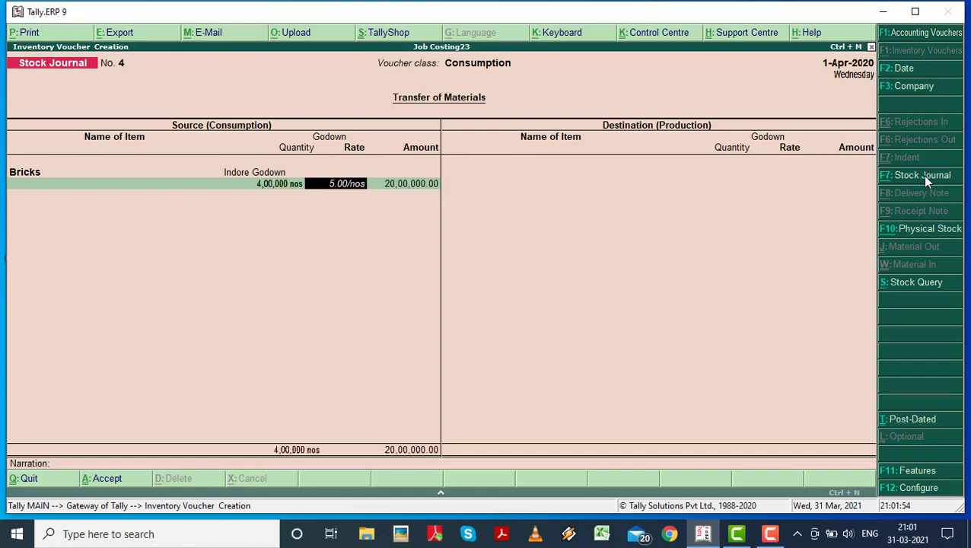
{"action": "key", "text": "Return"}
{"action": "key", "text": "Return"}
Step: Consume 1,00,000 B of Cement from Indore Godown at the default rate
{"action": "type", "text": "Cem"}
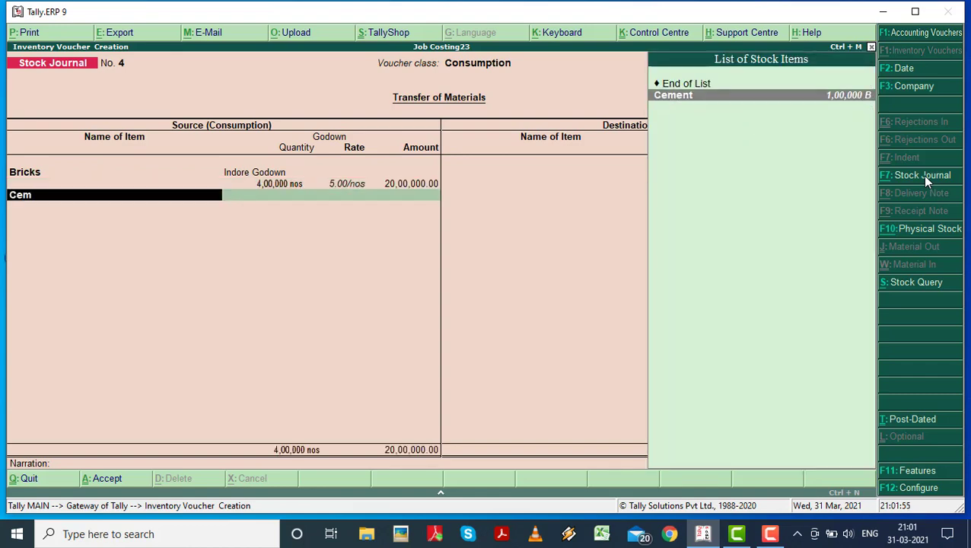
{"action": "key", "text": "Return"}
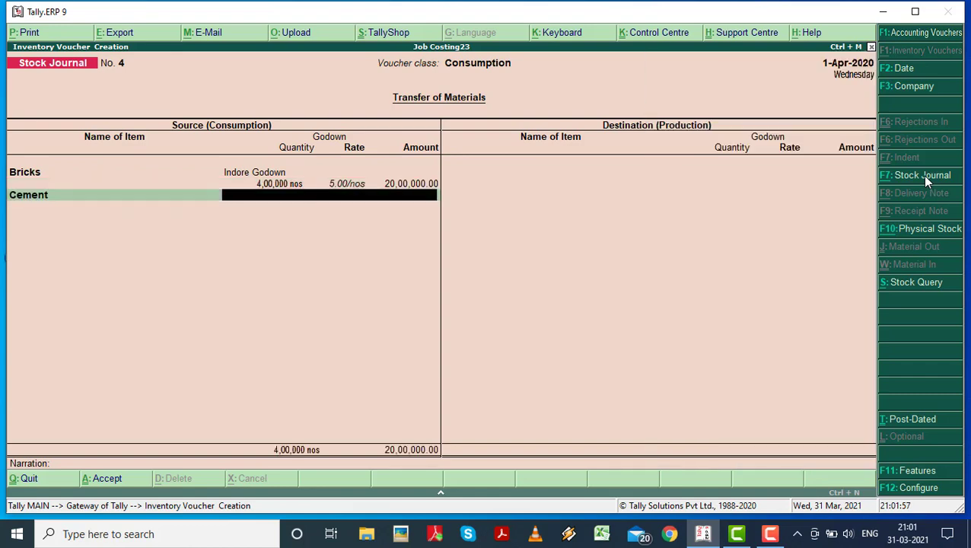
{"action": "type", "text": "1000"}
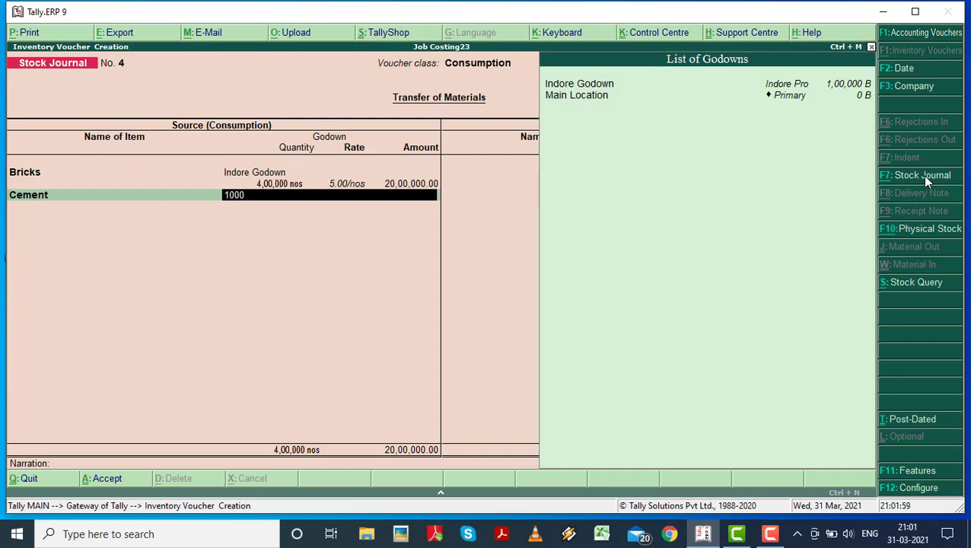
{"action": "key", "text": "BackSpace"}
{"action": "key", "text": "BackSpace"}
{"action": "key", "text": "BackSpace"}
{"action": "key", "text": "BackSpace"}
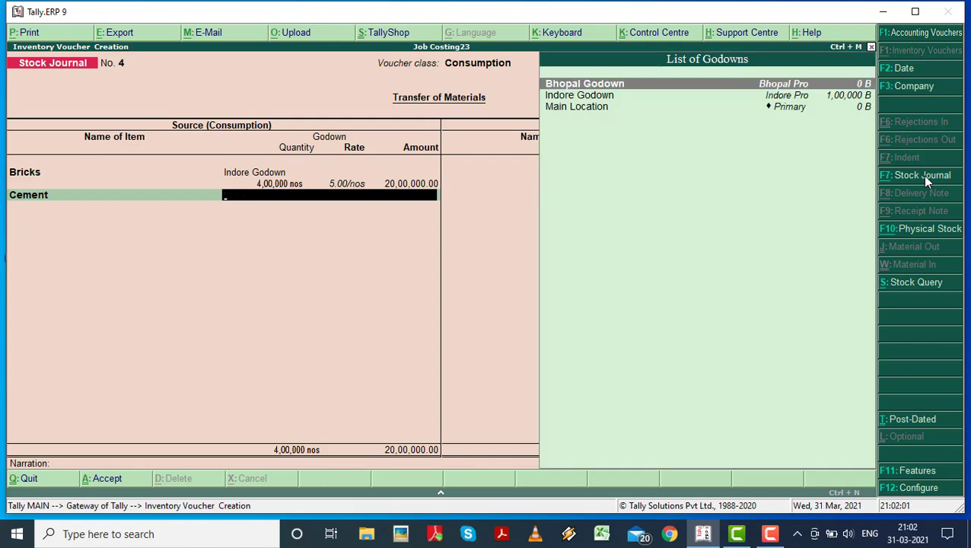
{"action": "key", "text": "Down"}
{"action": "key", "text": "Return"}
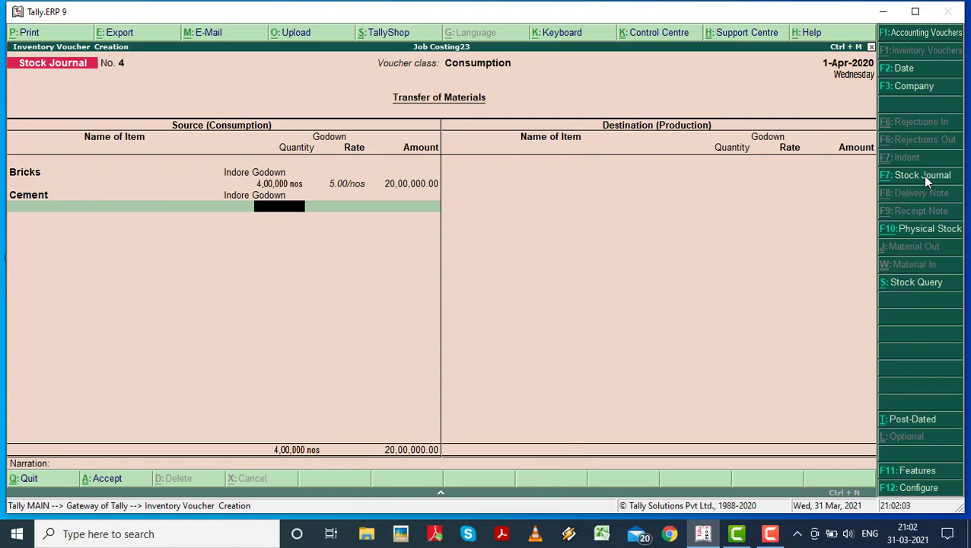
{"action": "type", "text": "100000"}
{"action": "key", "text": "Return"}
{"action": "key", "text": "Return"}
{"action": "key", "text": "Return"}
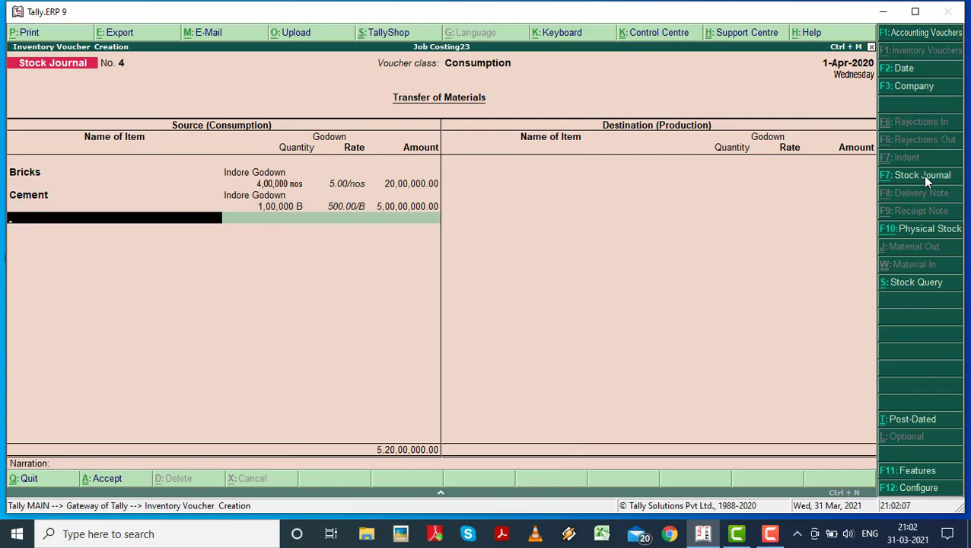
Step: Consume 1,000 sq of Sand from Indore Godown at 20,000.00
{"action": "type", "text": "San"}
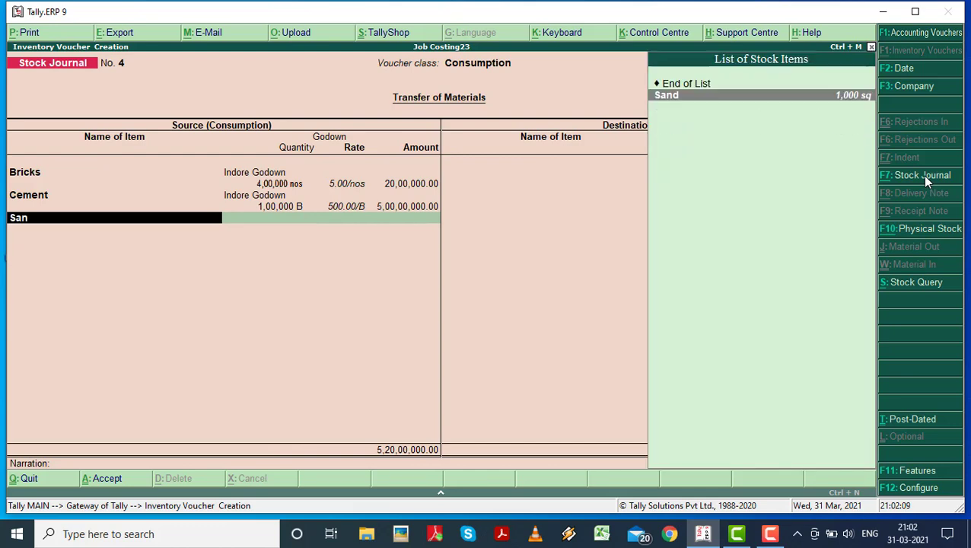
{"action": "key", "text": "Return"}
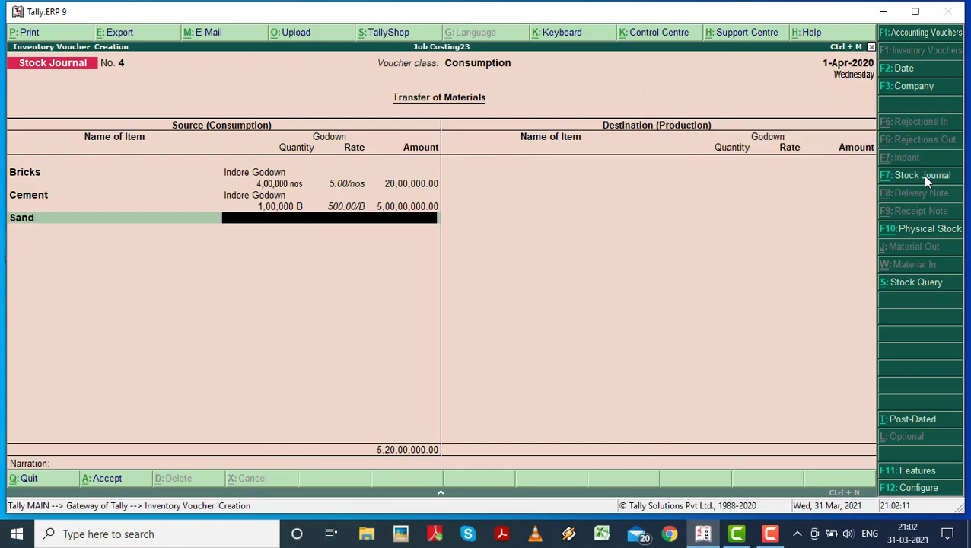
{"action": "type", "text": "In"}
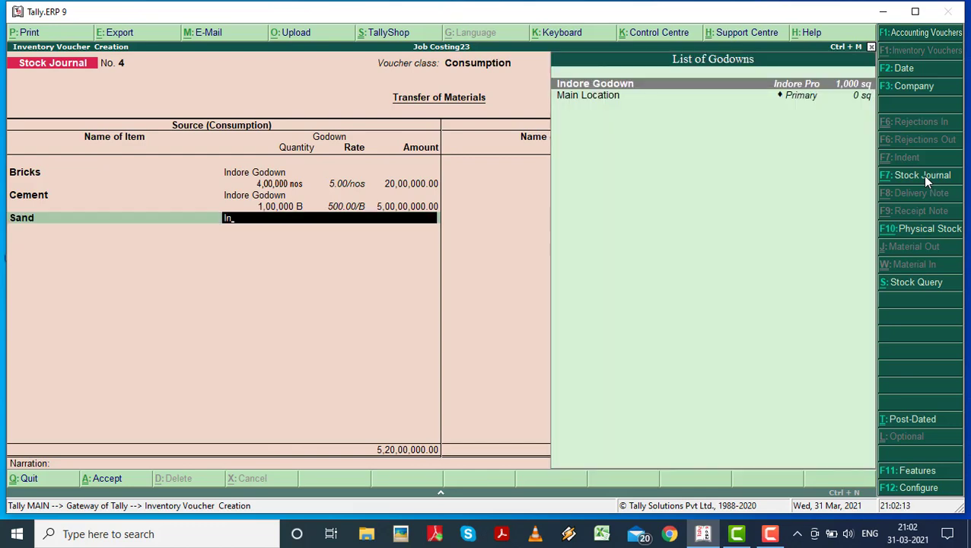
{"action": "key", "text": "Return"}
{"action": "type", "text": "10000"}
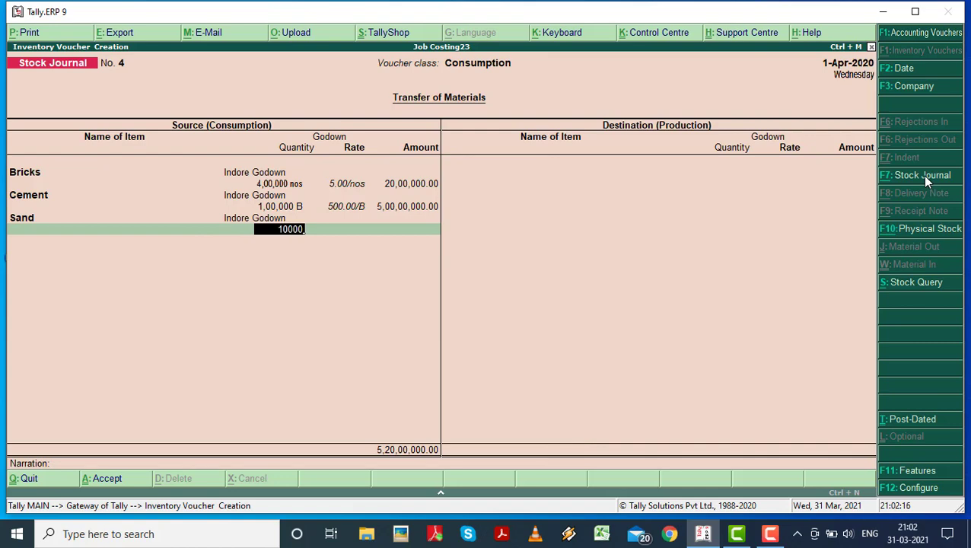
{"action": "key", "text": "BackSpace"}
{"action": "key", "text": "Return"}
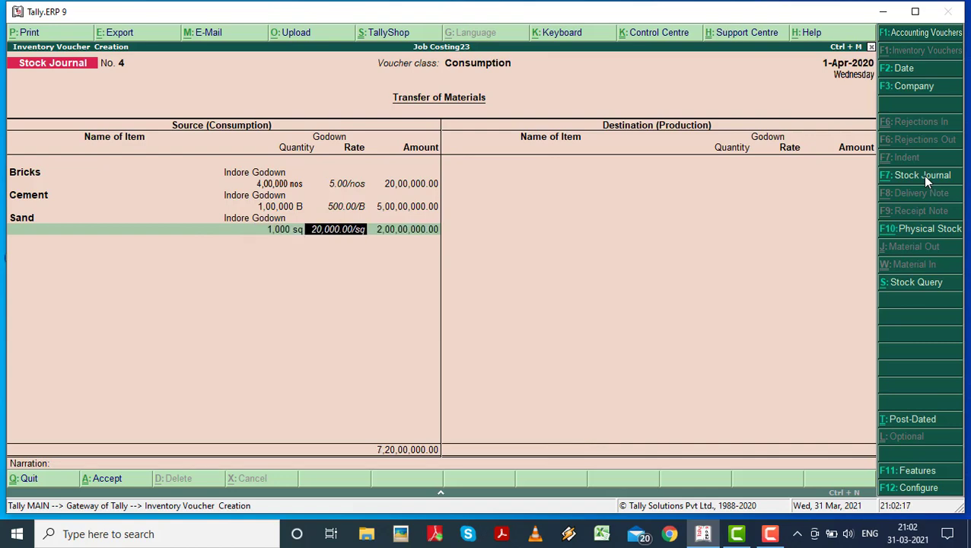
{"action": "key", "text": "Return"}
Step: Consume 500 T of Iron and Steel from Indore Godown at 50,000.00
{"action": "key", "text": "Return"}
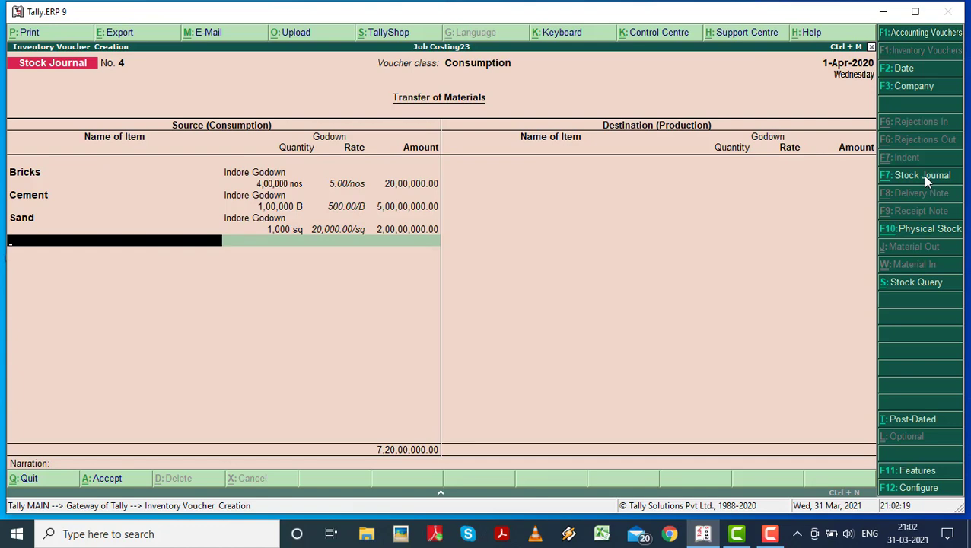
{"action": "type", "text": "Iro"}
{"action": "key", "text": "Return"}
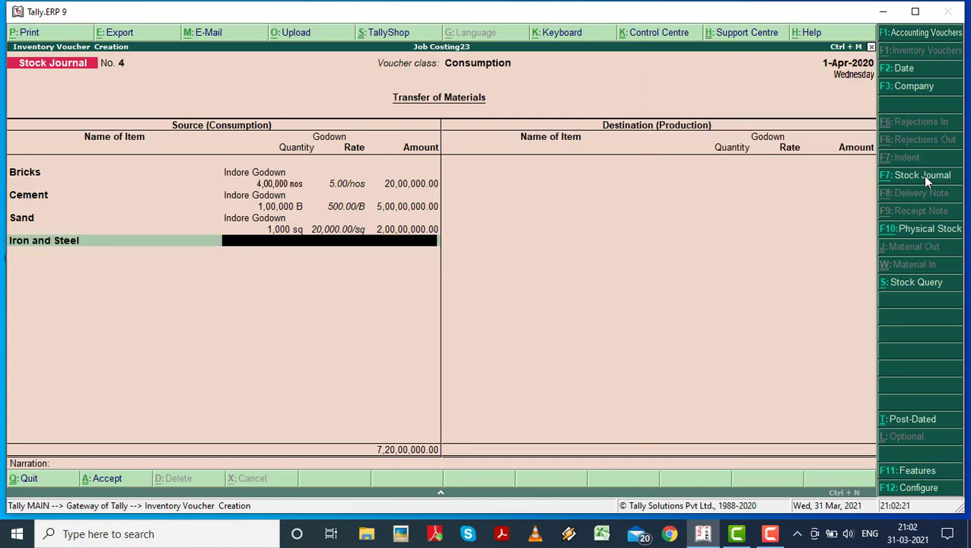
{"action": "type", "text": "In"}
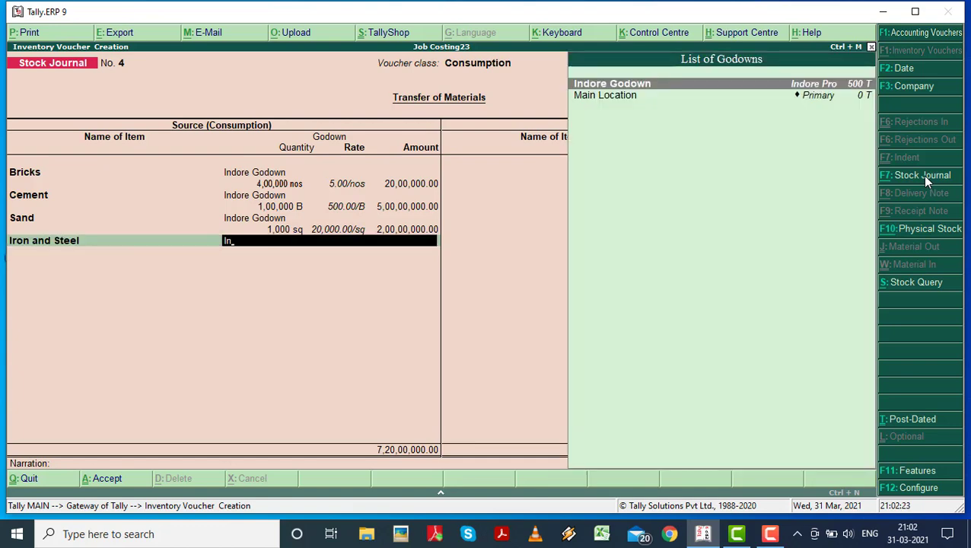
{"action": "key", "text": "Return"}
{"action": "type", "text": "500"}
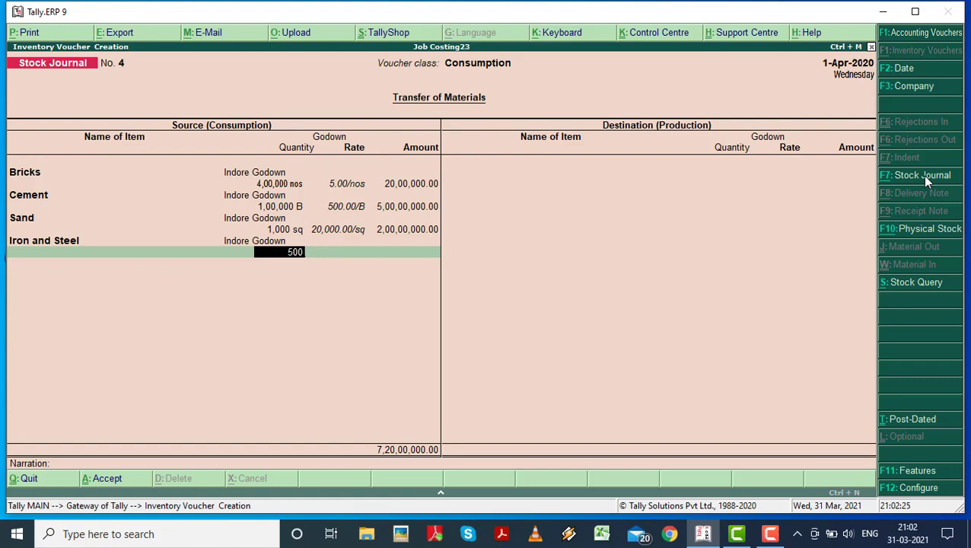
{"action": "key", "text": "Return"}
{"action": "key", "text": "Return"}
{"action": "key", "text": "Return"}
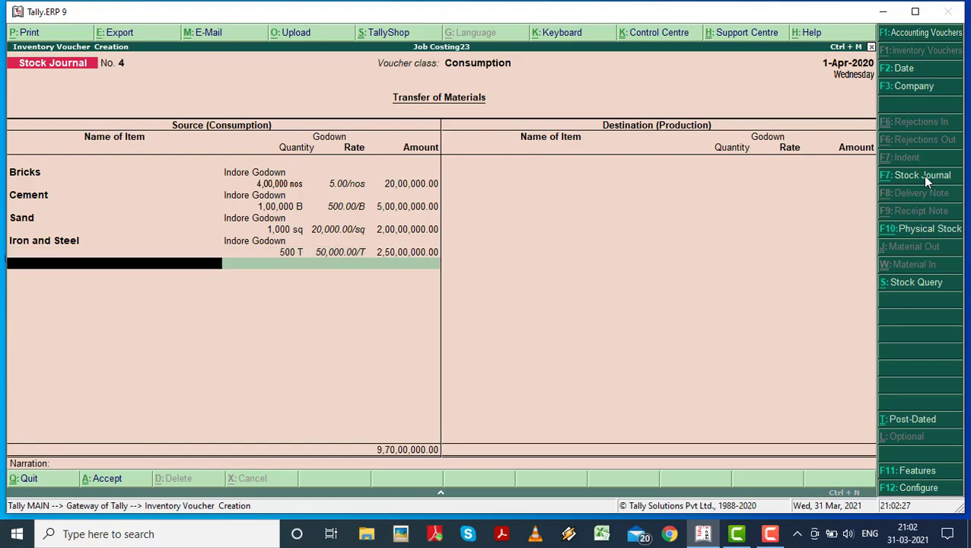
{"action": "key", "text": "Return"}
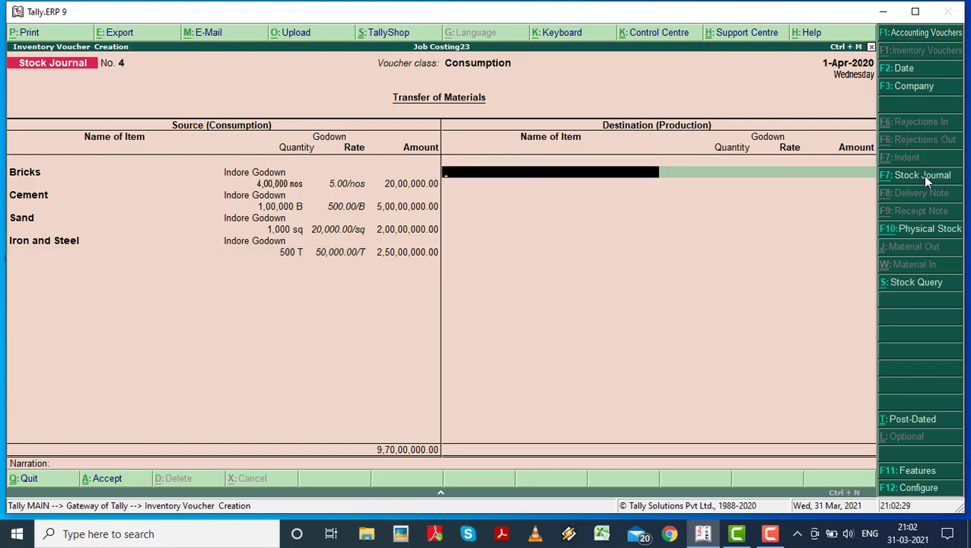
Step: Create stock item 'Sale of Buliding Indore' measured in pcs with GST rate of duty 5
{"action": "key", "text": "alt+c"}
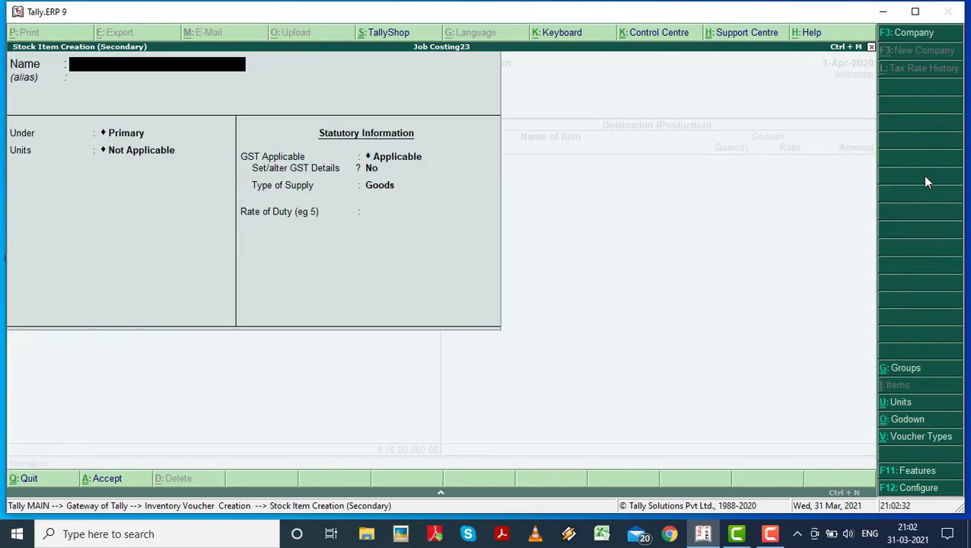
{"action": "type", "text": "Sale of Bu"}
{"action": "type", "text": "li"}
{"action": "key", "text": "BackSpace"}
{"action": "type", "text": "iding"}
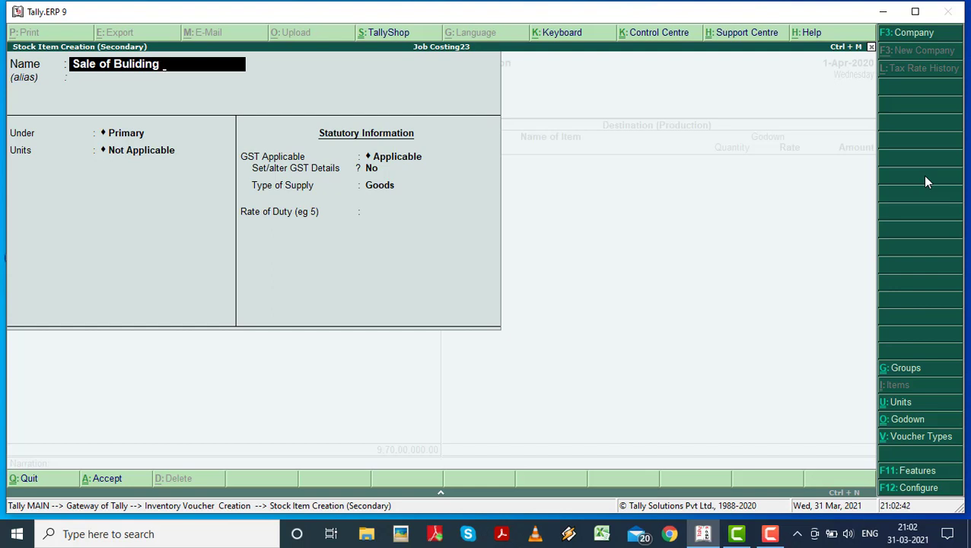
{"action": "type", "text": " Indore"}
{"action": "key", "text": "Return"}
{"action": "key", "text": "Return"}
{"action": "key", "text": "Return"}
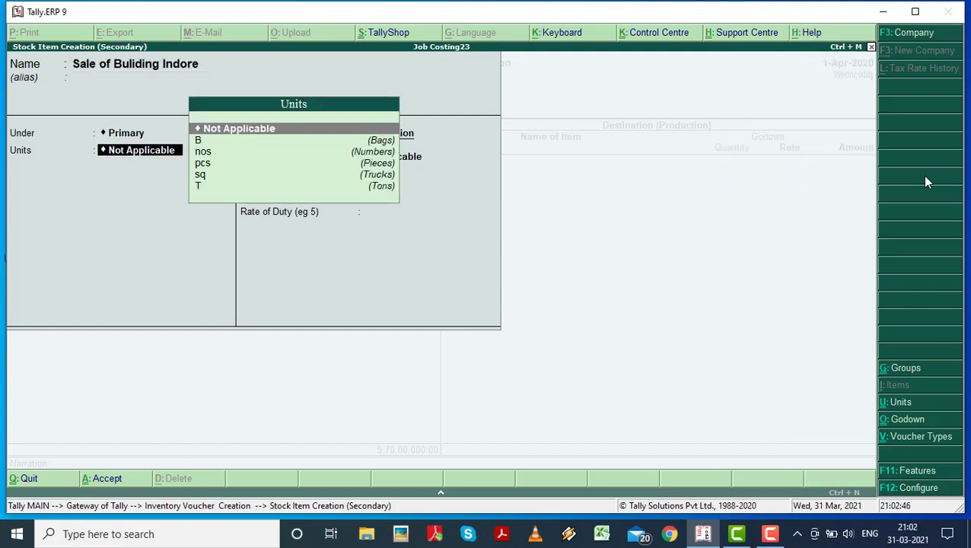
{"action": "key", "text": "Down"}
{"action": "key", "text": "Down"}
{"action": "key", "text": "Down"}
{"action": "key", "text": "Return"}
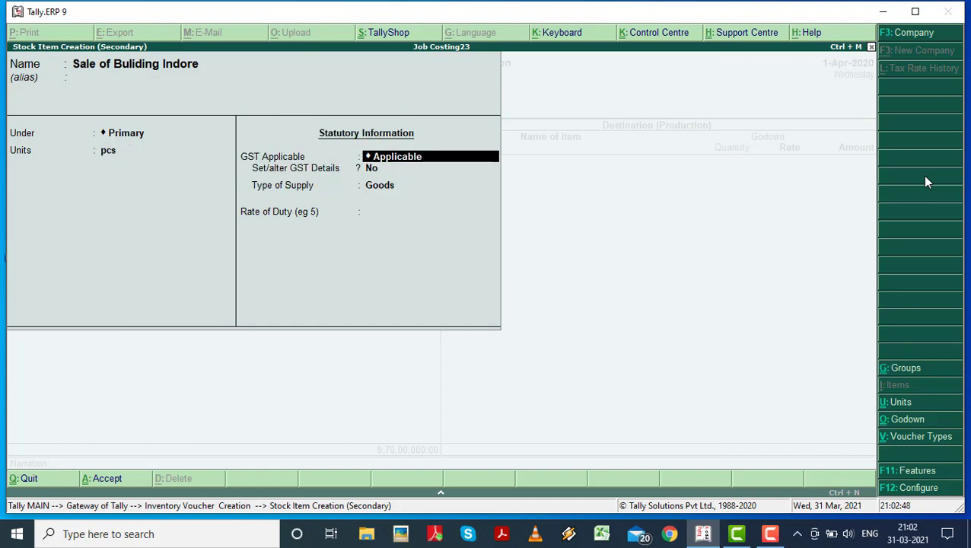
{"action": "key", "text": "Return"}
{"action": "key", "text": "Return"}
{"action": "key", "text": "Return"}
{"action": "type", "text": "5"}
{"action": "key", "text": "Return"}
{"action": "key", "text": "Return"}
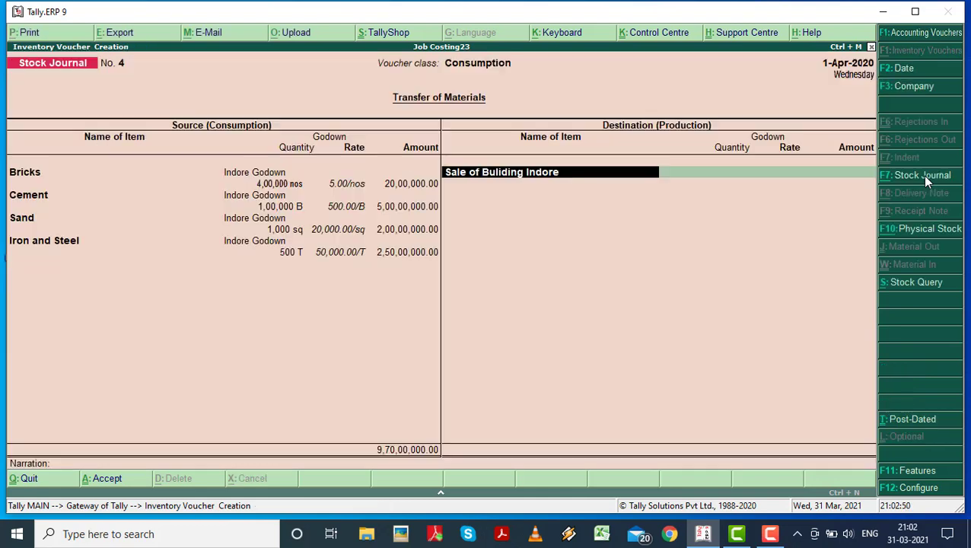
{"action": "key", "text": "Return"}
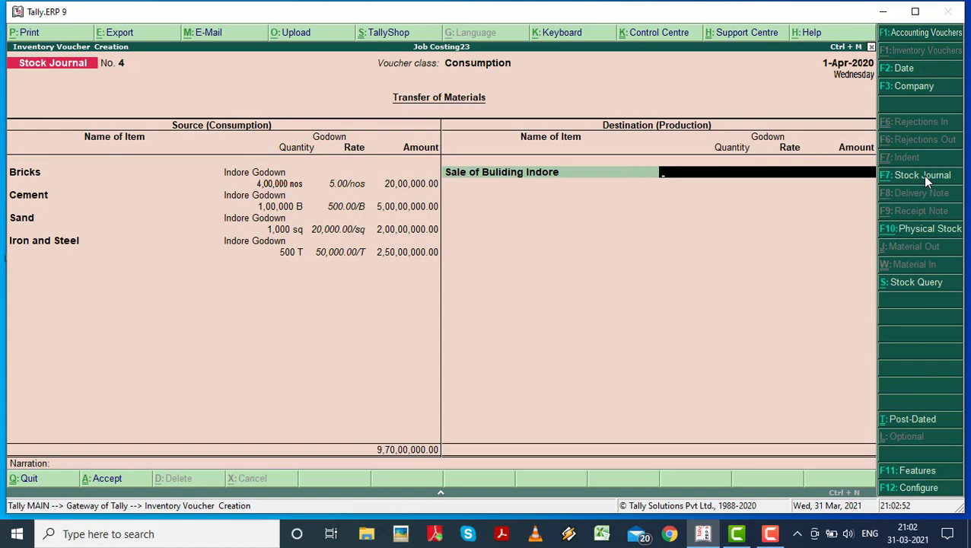
Step: Produce 1 pcs in Indore Godown at 9,70,00,000 and save stock journal No. 4
{"action": "type", "text": "In"}
{"action": "key", "text": "Return"}
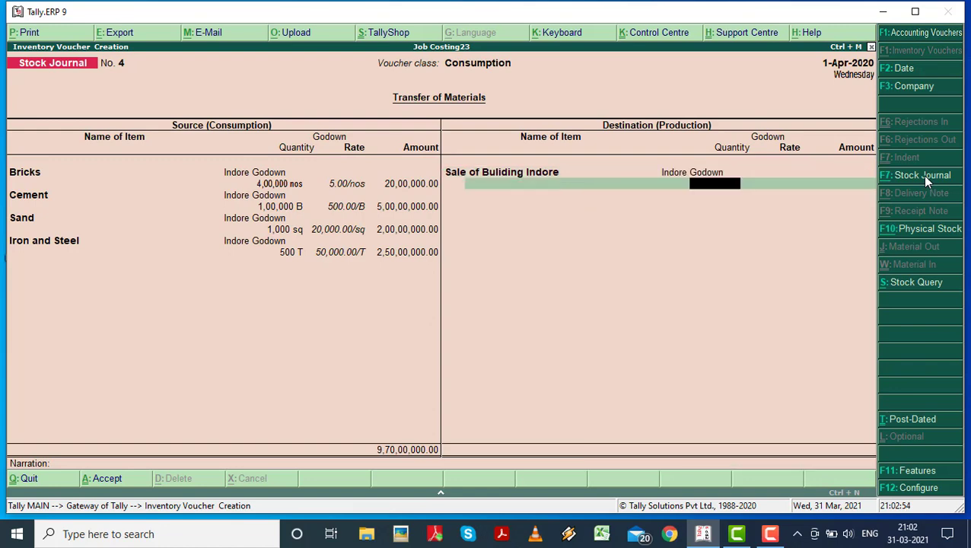
{"action": "type", "text": "1"}
{"action": "key", "text": "Return"}
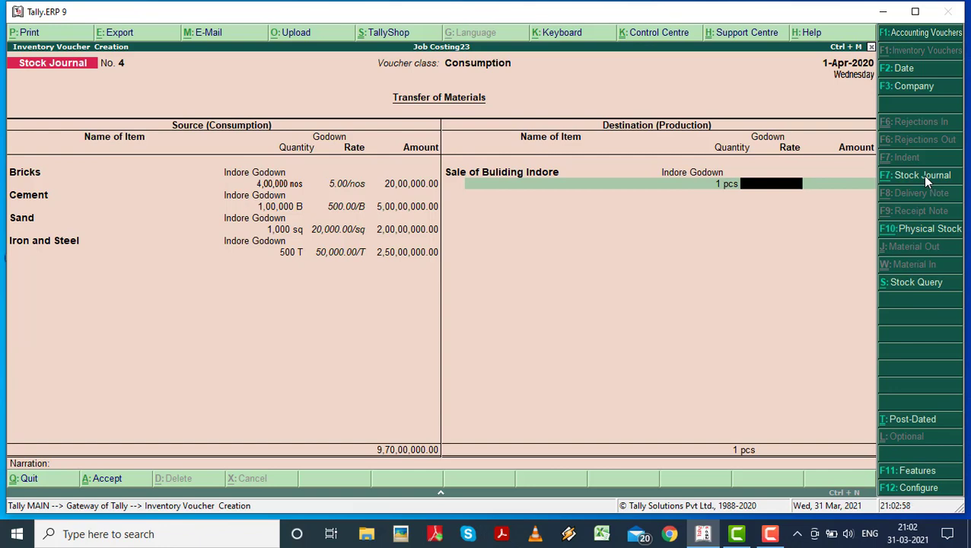
{"action": "type", "text": "97000000"}
{"action": "key", "text": "Return"}
{"action": "key", "text": "Return"}
{"action": "key", "text": "Return"}
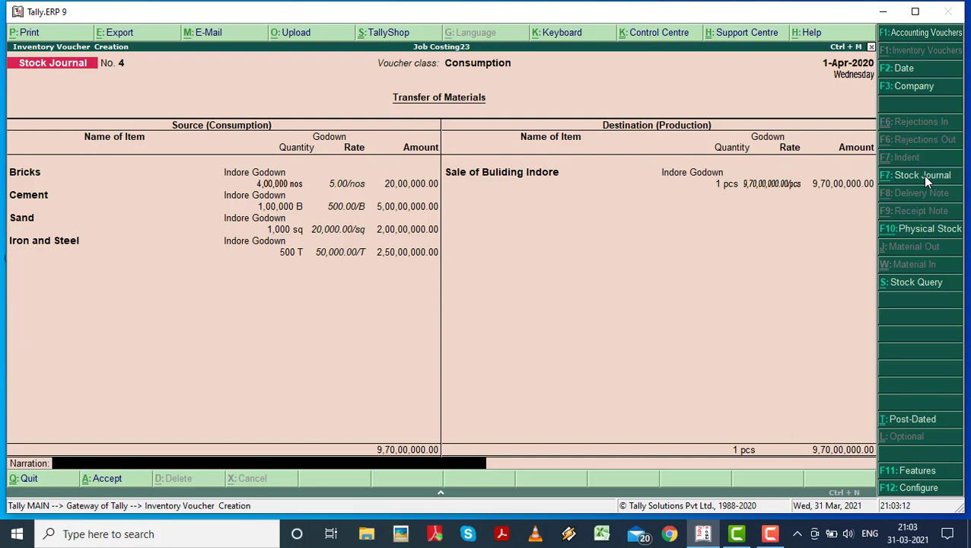
{"action": "key", "text": "Return"}
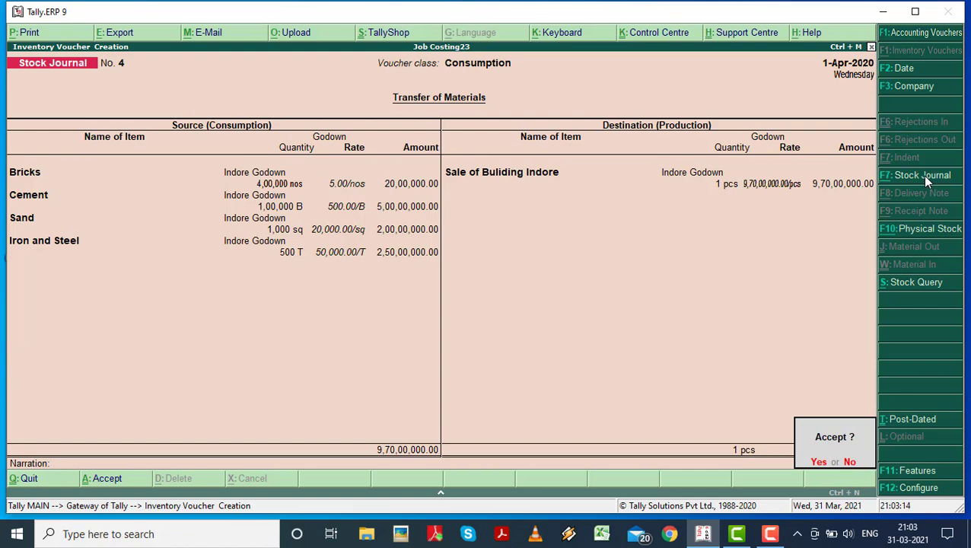
{"action": "key", "text": "Return"}
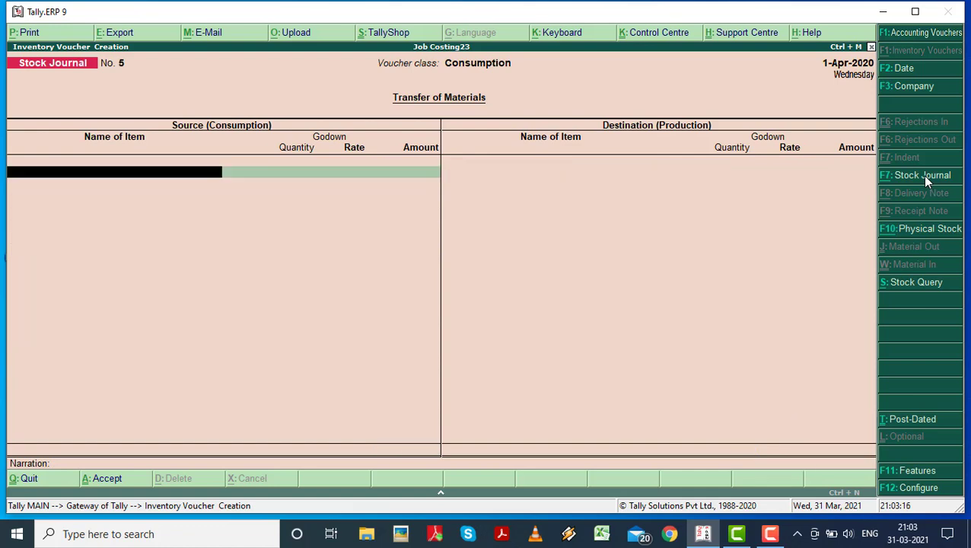
Step: Quit voucher entry and view the Sale of Buliding Bhopal voucher in the Day Book
{"action": "key", "text": "Escape"}
{"action": "key", "text": "Return"}
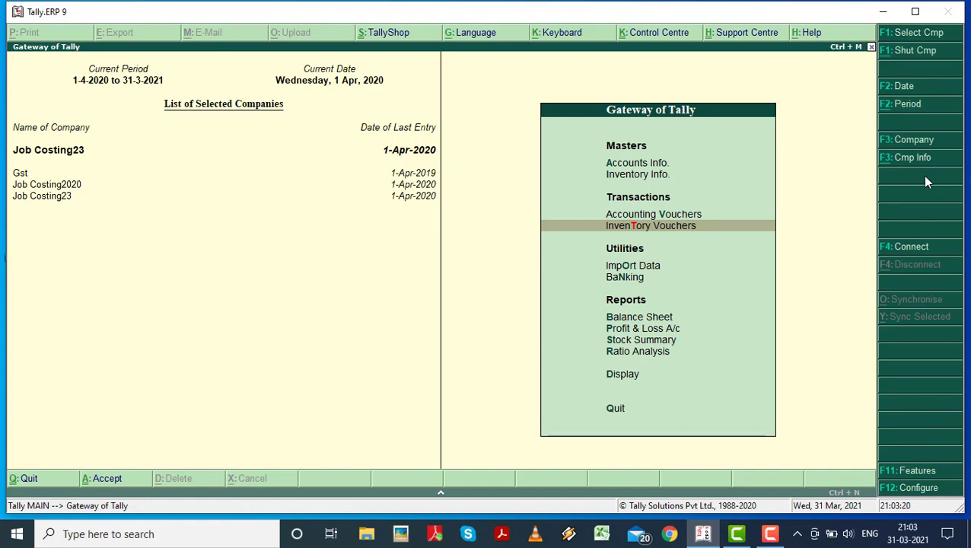
{"action": "key", "text": "d"}
{"action": "key", "text": "y"}
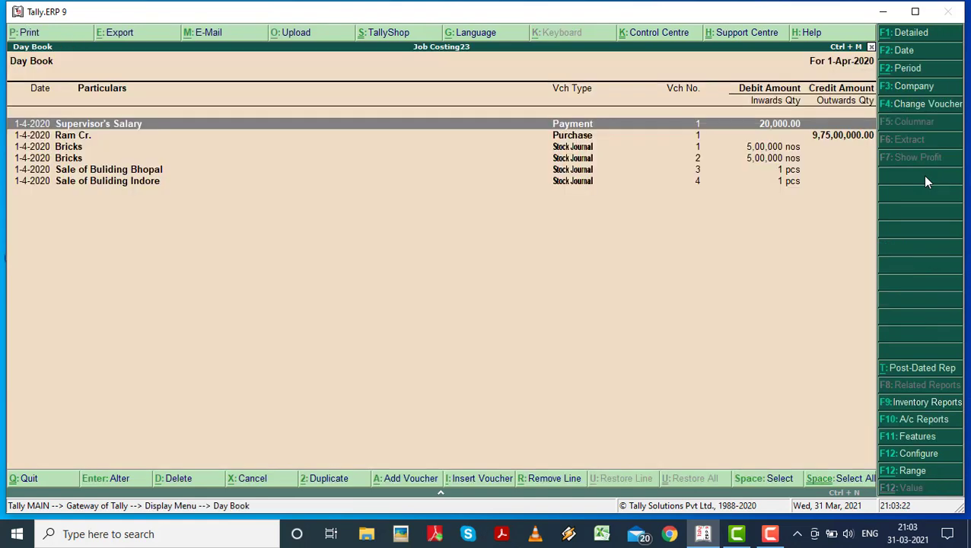
{"action": "key", "text": "Down"}
{"action": "key", "text": "Down"}
{"action": "key", "text": "Down"}
{"action": "key", "text": "Down"}
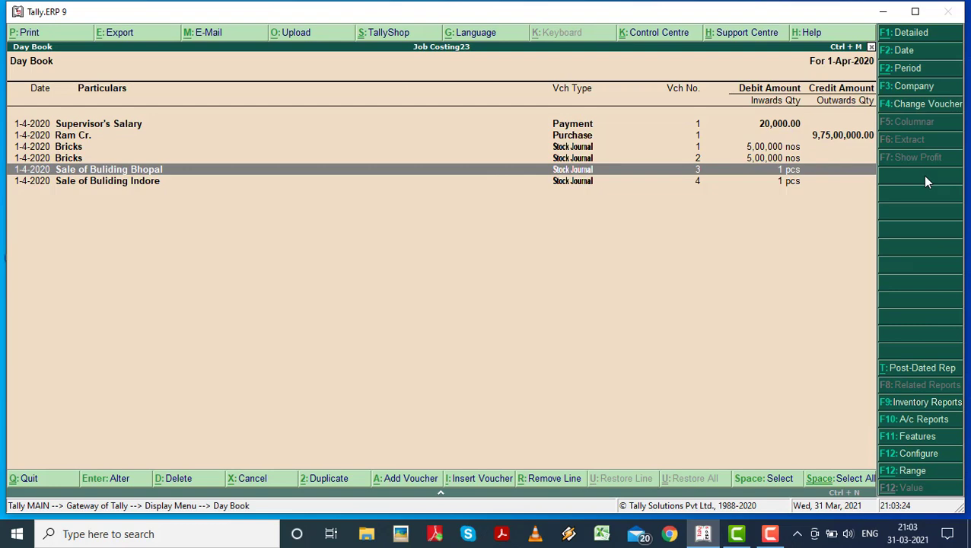
{"action": "key", "text": "Return"}
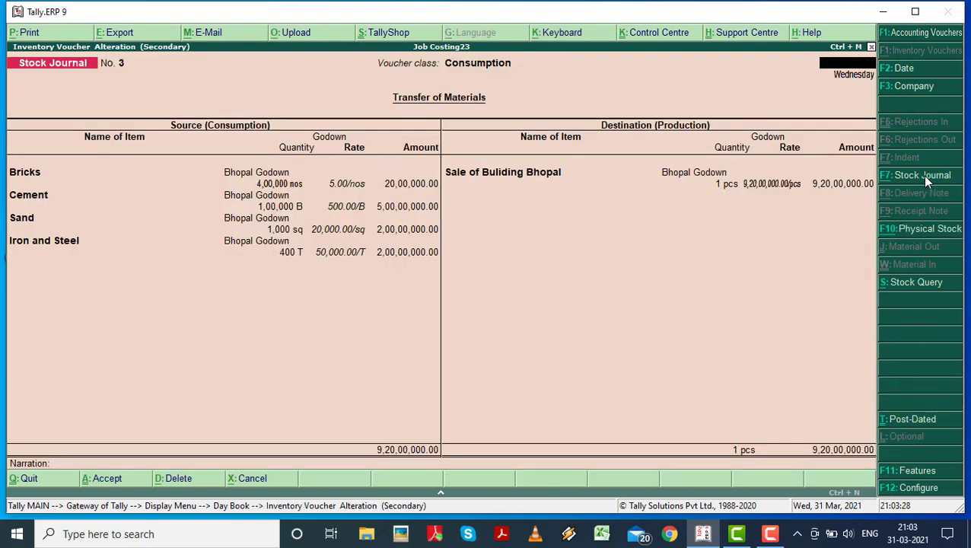
Step: Close the voucher and Day Book, backing out of the Display Menu
{"action": "key", "text": "Escape"}
{"action": "key", "text": "Return"}
{"action": "key", "text": "Escape"}
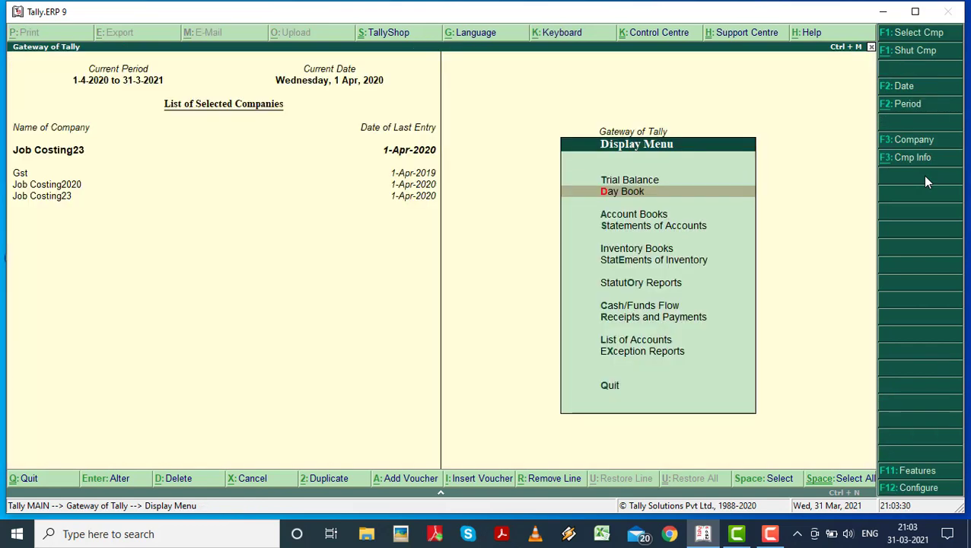
{"action": "key", "text": "Escape"}
Step: Bring up Sales voucher No. 1 dated 1-Apr-2020 after briefly switching to Payment
{"action": "key", "text": "Up"}
{"action": "key", "text": "Up"}
{"action": "key", "text": "Up"}
{"action": "key", "text": "Up"}
{"action": "key", "text": "Up"}
{"action": "key", "text": "Up"}
{"action": "key", "text": "Up"}
{"action": "key", "text": "Up"}
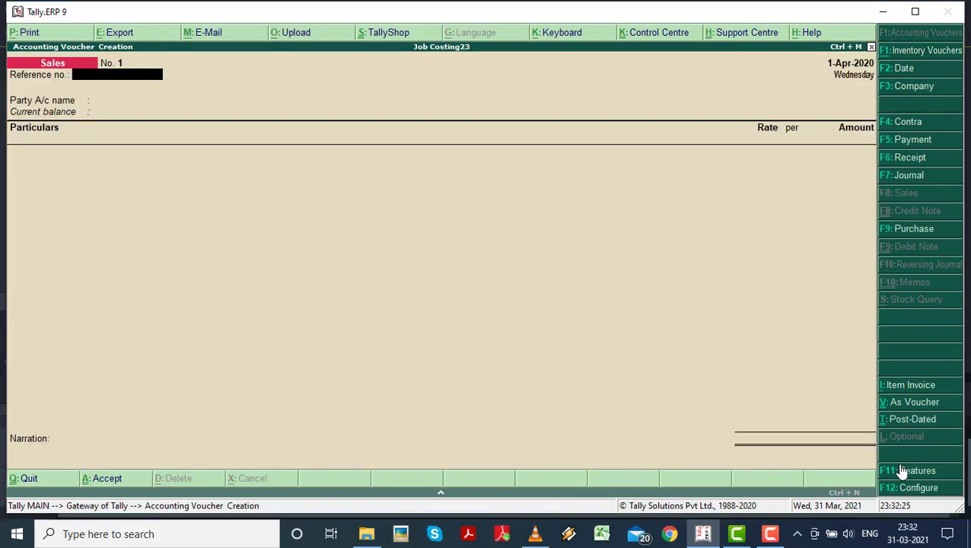
{"action": "key", "text": "Escape"}
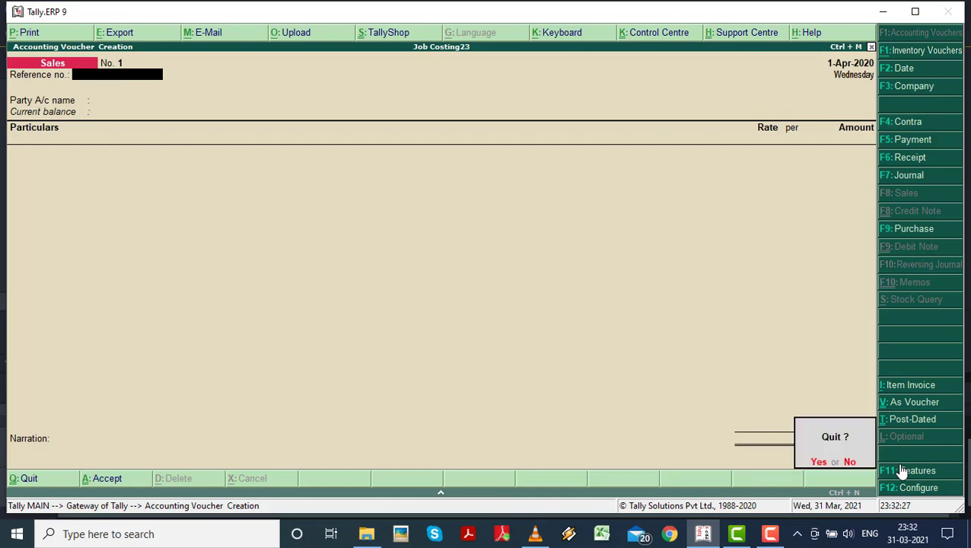
{"action": "key", "text": "Return"}
{"action": "key", "text": "Return"}
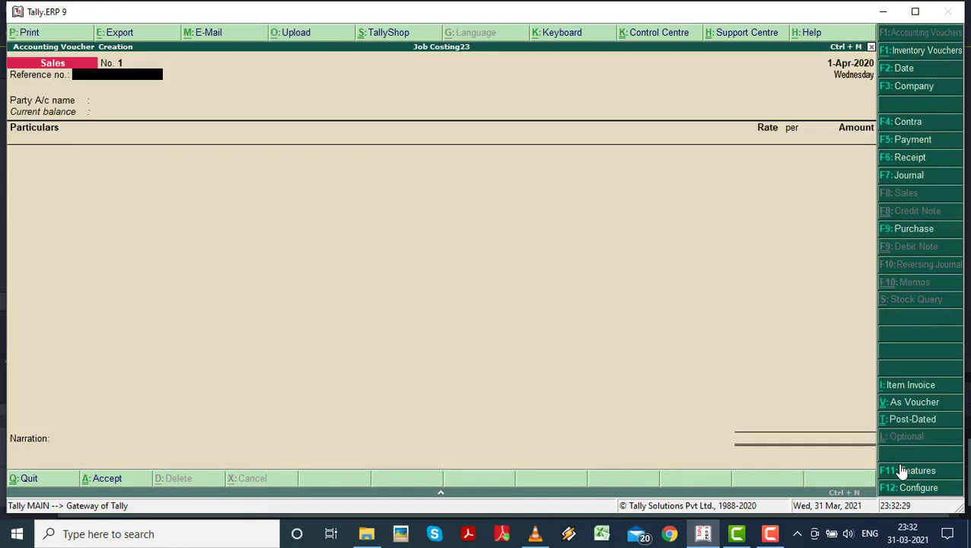
{"action": "left_click", "coordinate": [911, 140]}
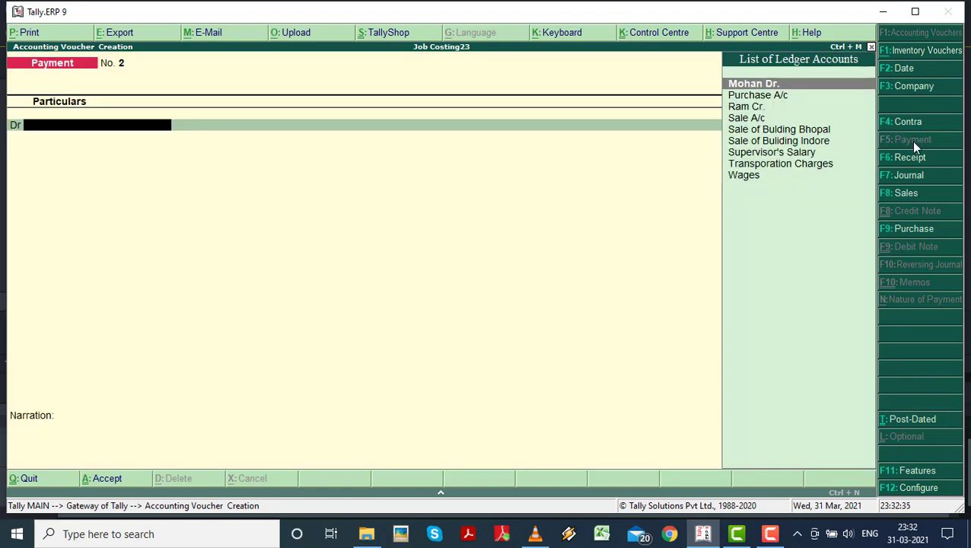
{"action": "left_click", "coordinate": [908, 195]}
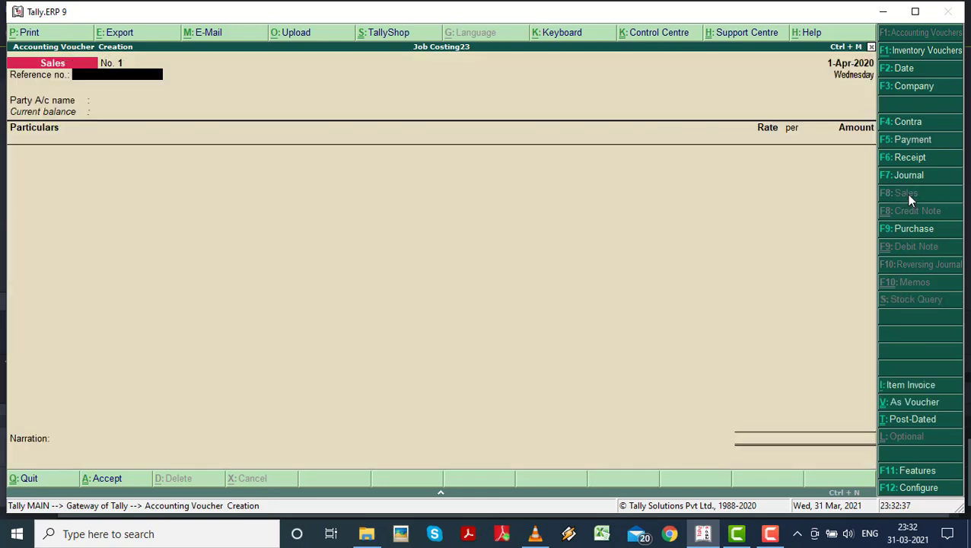
Step: Keep the accounting invoice layout and select the debtor as Party A/c
{"action": "left_click", "coordinate": [927, 389]}
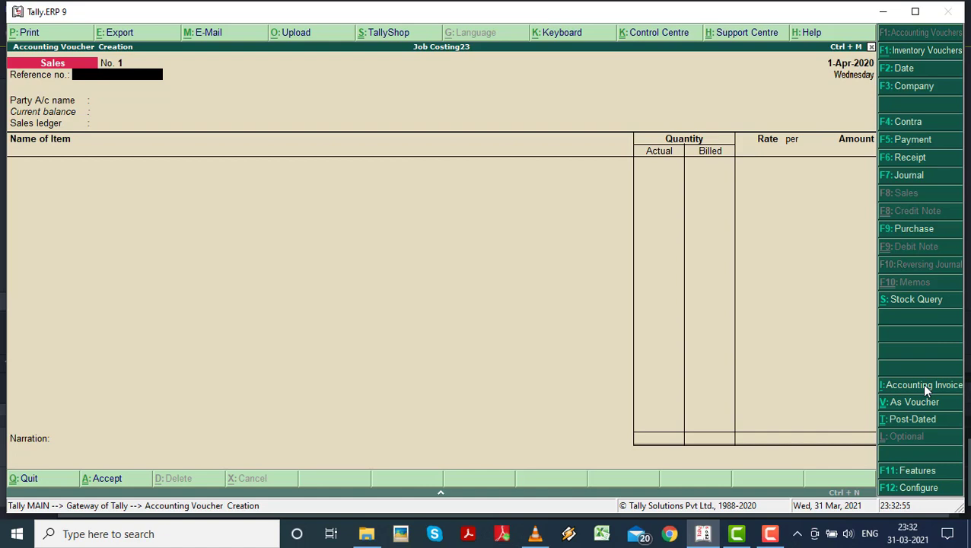
{"action": "left_click", "coordinate": [927, 389]}
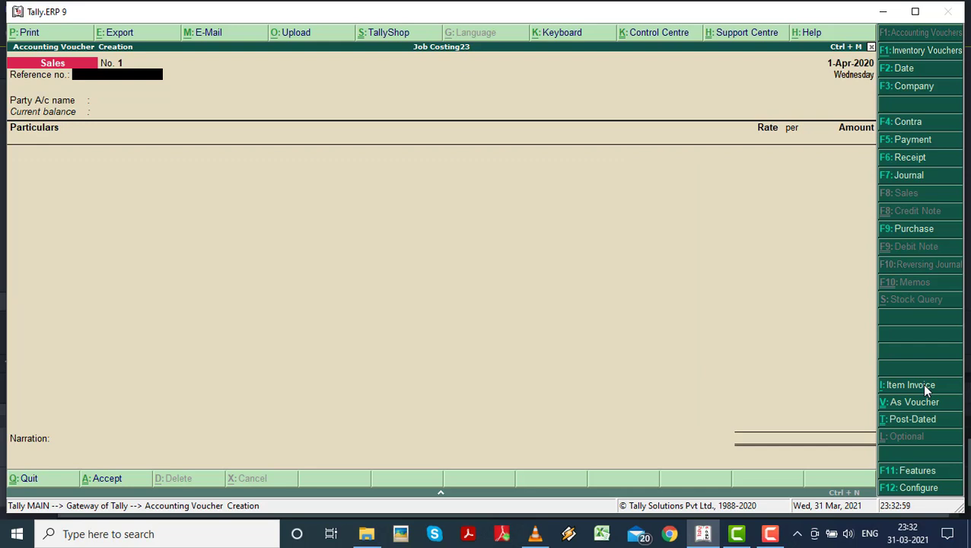
{"action": "key", "text": "Return"}
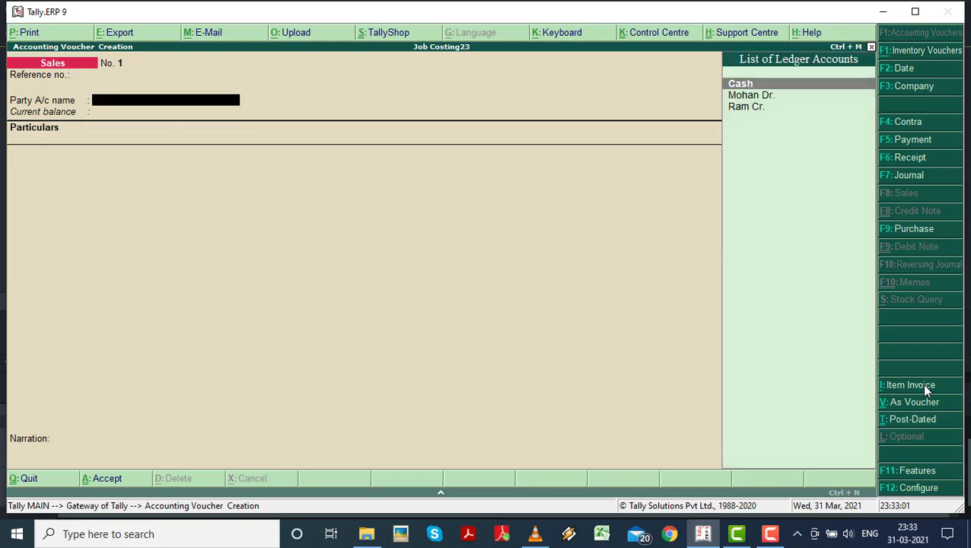
{"action": "key", "text": "Down"}
{"action": "key", "text": "Return"}
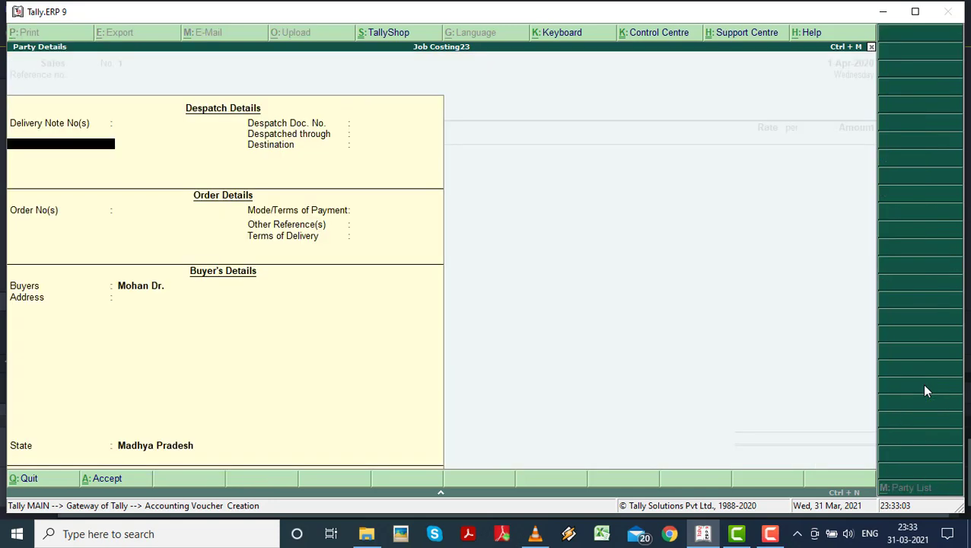
{"action": "key", "text": "ctrl+a"}
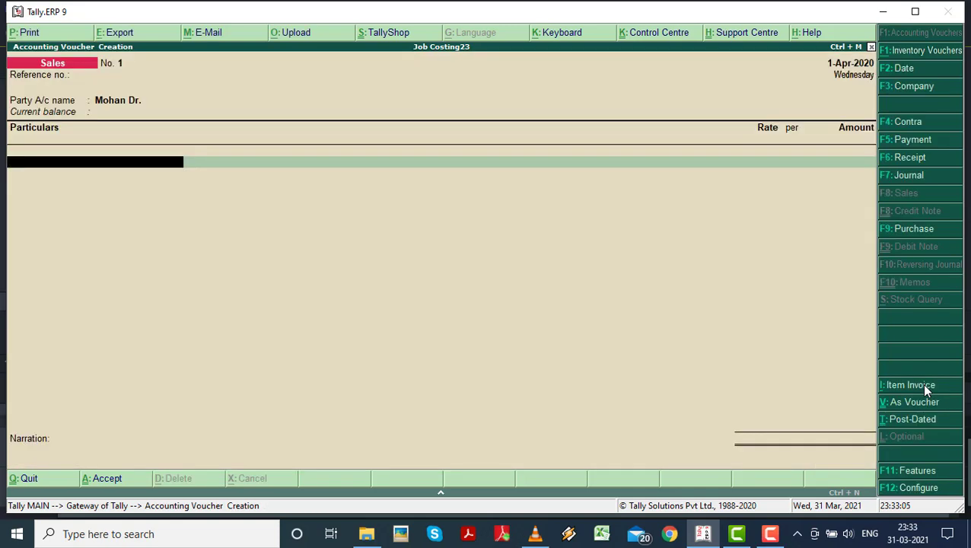
Step: Credit Sale of Bulding Bhopal 11,20,00,000 to cost centre Bhopal Pro and save
{"action": "type", "text": "Sale"}
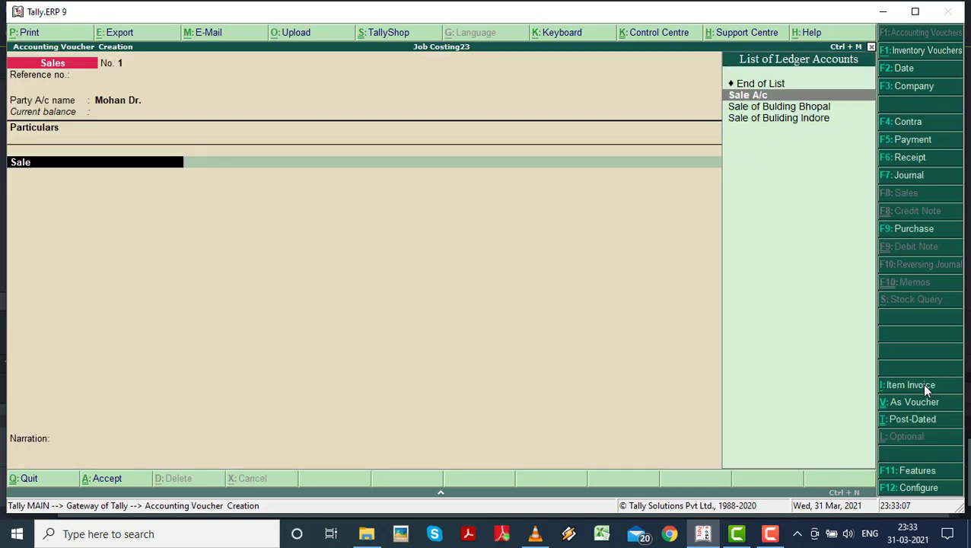
{"action": "key", "text": "Down"}
{"action": "key", "text": "Return"}
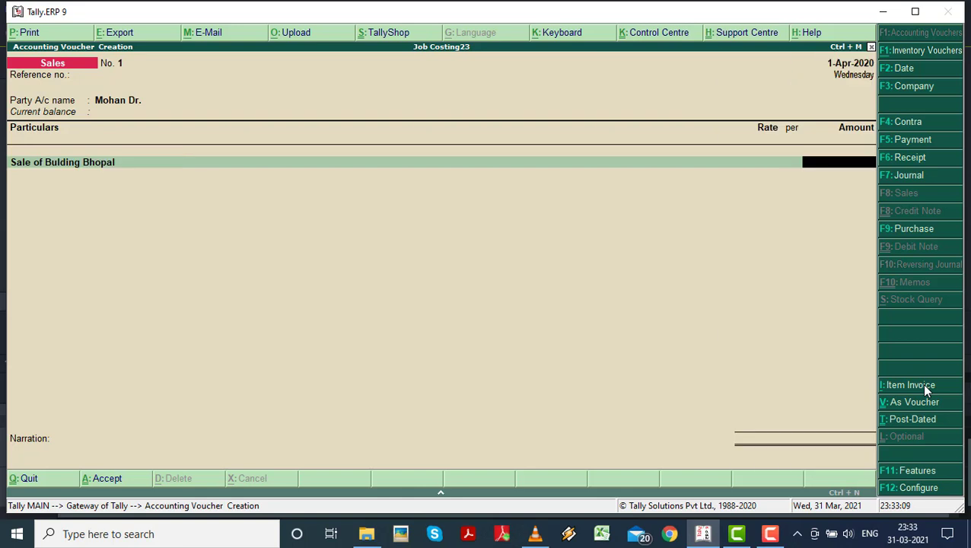
{"action": "type", "text": "11,20,00,000"}
{"action": "key", "text": "Return"}
{"action": "key", "text": "Return"}
{"action": "key", "text": "Return"}
{"action": "key", "text": "Return"}
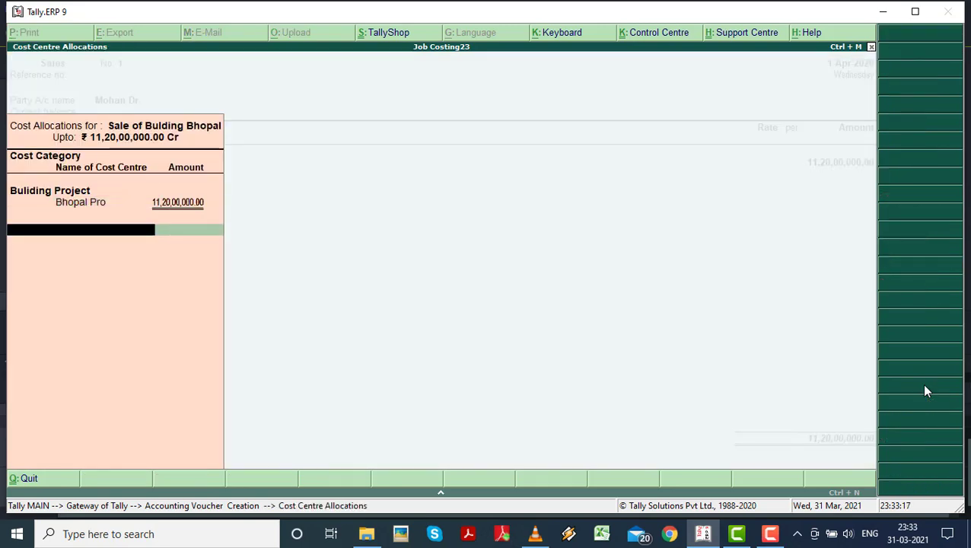
{"action": "key", "text": "Return"}
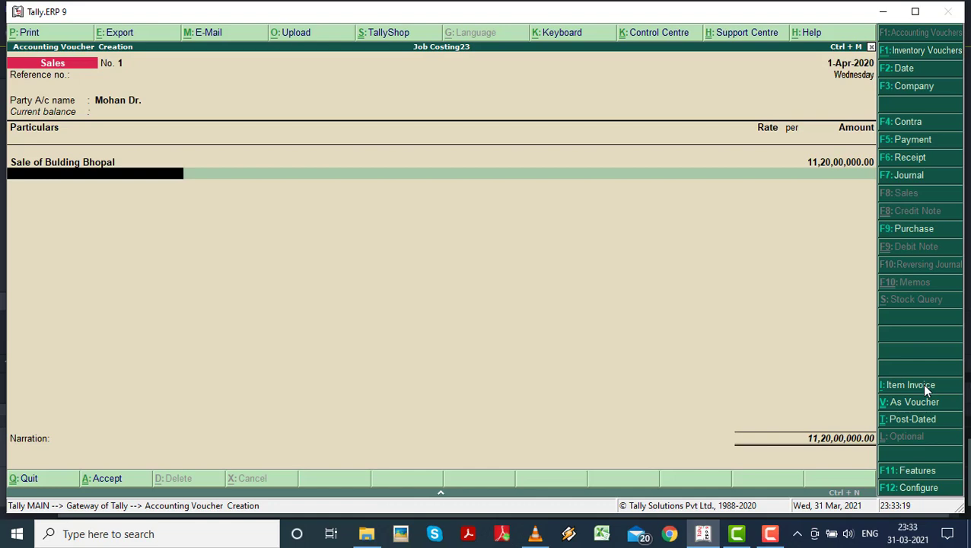
{"action": "key", "text": "ctrl+a"}
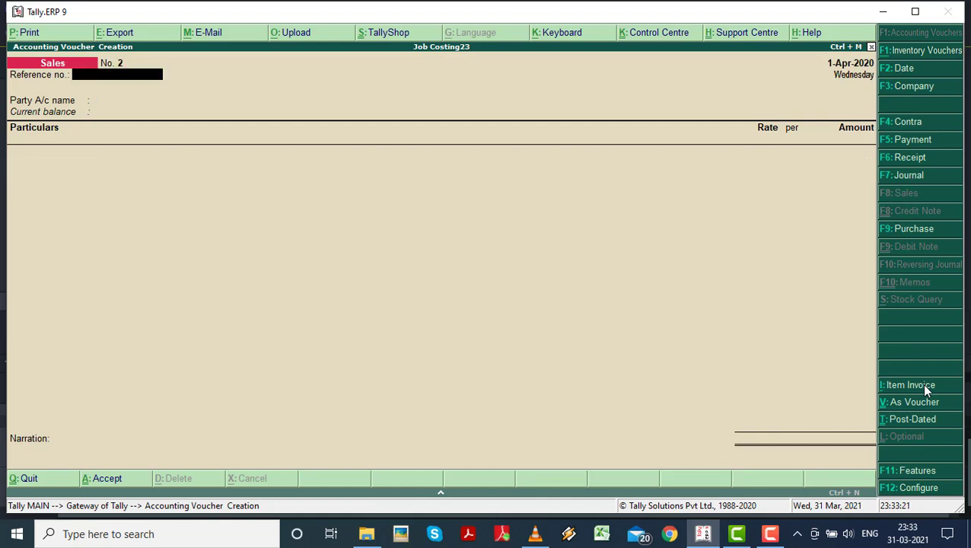
Step: Choose the debtor ledger as the party for sales voucher No. 2
{"action": "key", "text": "Return"}
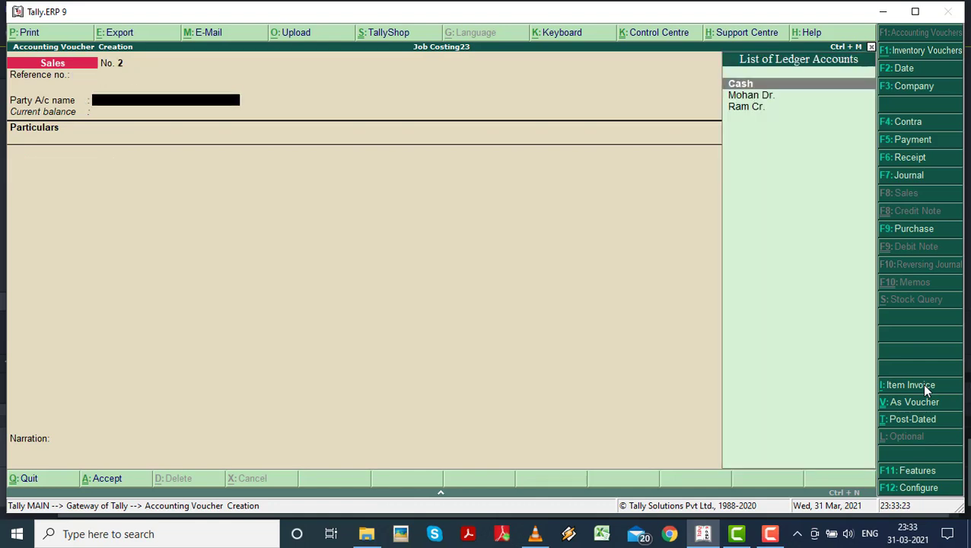
{"action": "key", "text": "Down"}
{"action": "key", "text": "Return"}
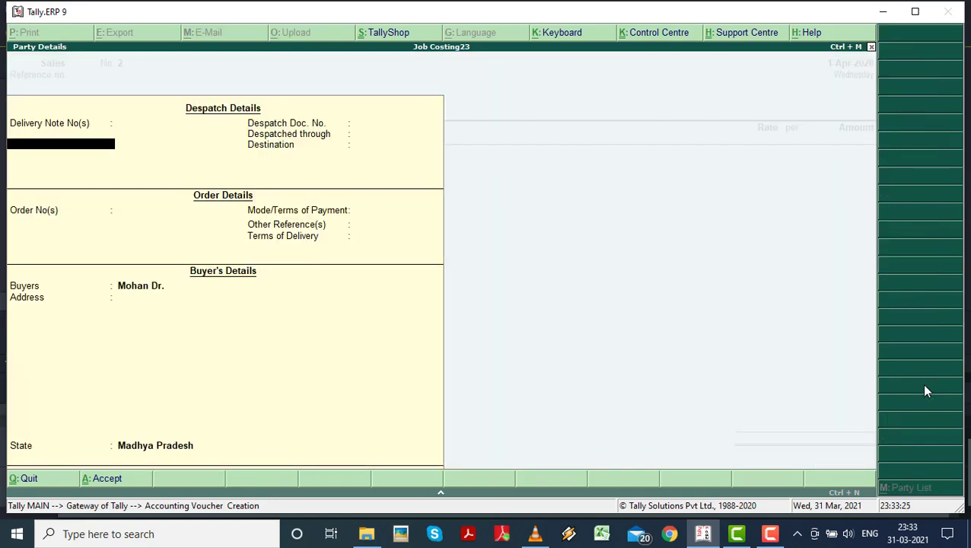
{"action": "key", "text": "ctrl+a"}
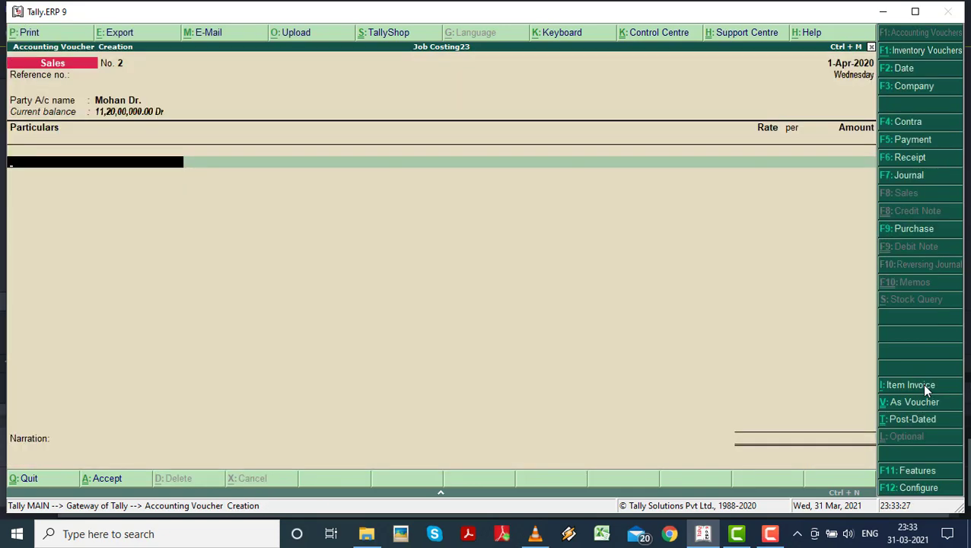
Step: Credit Sale of Buliding Indore with 11,70,00,000, allocate it to Indore Pro, and save
{"action": "type", "text": "A"}
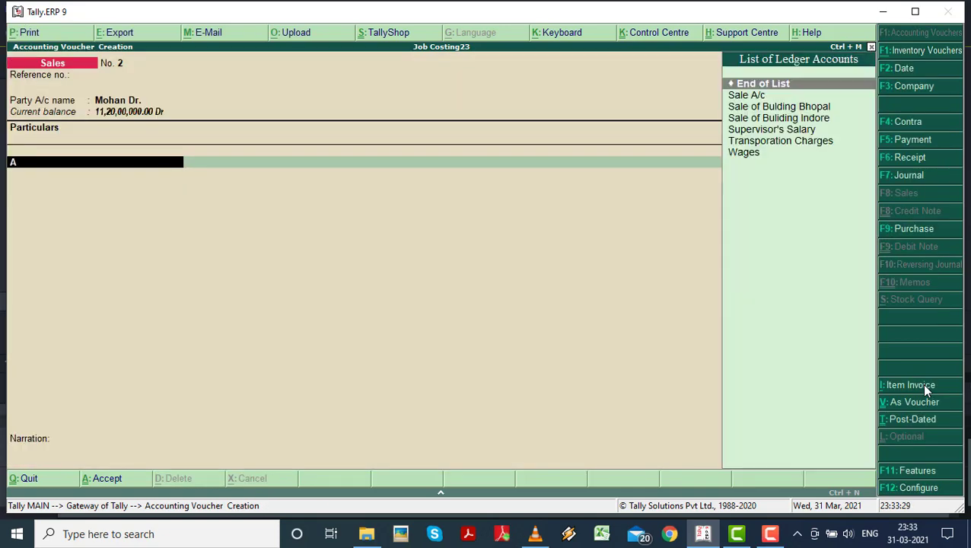
{"action": "key", "text": "Down"}
{"action": "key", "text": "Down"}
{"action": "key", "text": "Down"}
{"action": "key", "text": "Return"}
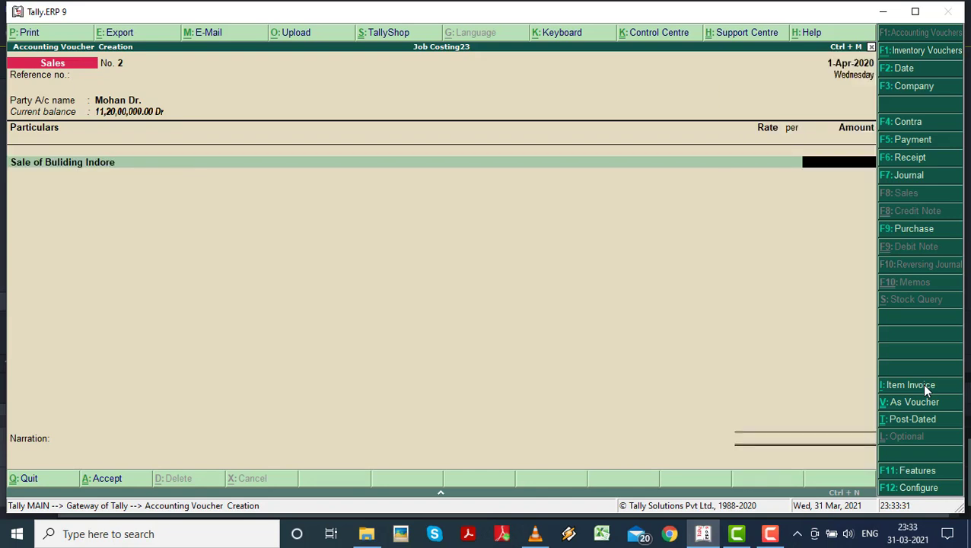
{"action": "type", "text": "11."}
{"action": "type", "text": "700"}
{"action": "type", "text": "000000"}
{"action": "key", "text": "Return"}
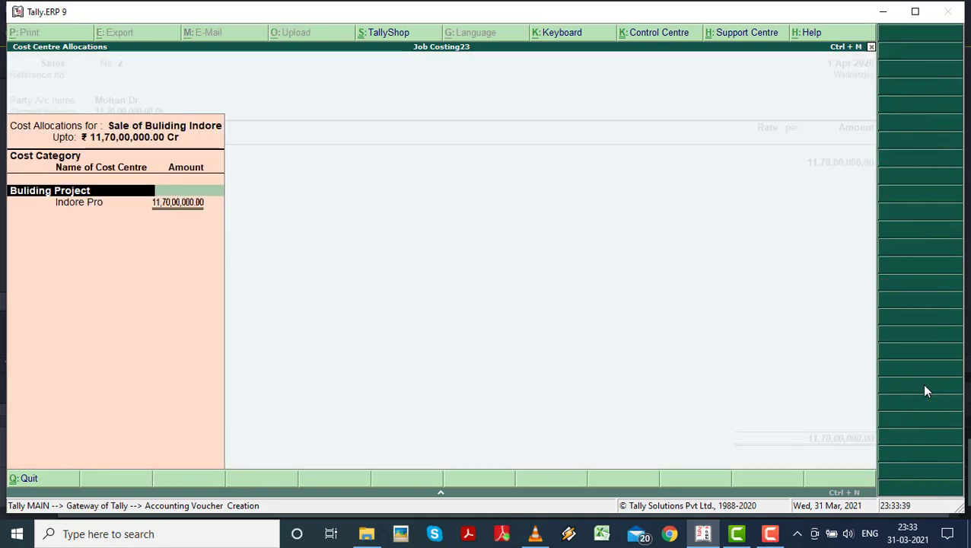
{"action": "key", "text": "Return"}
{"action": "key", "text": "Return"}
{"action": "key", "text": "Return"}
{"action": "key", "text": "Return"}
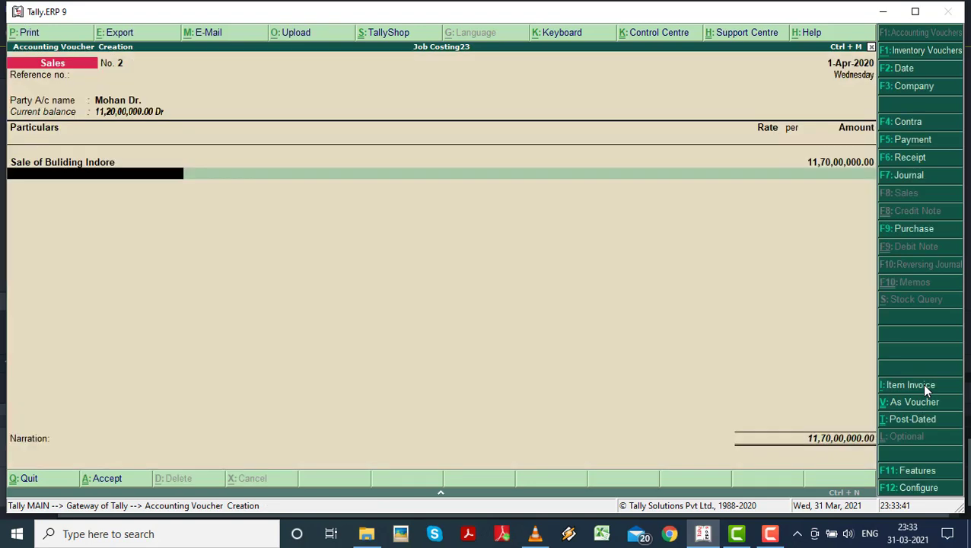
{"action": "key", "text": "ctrl+a"}
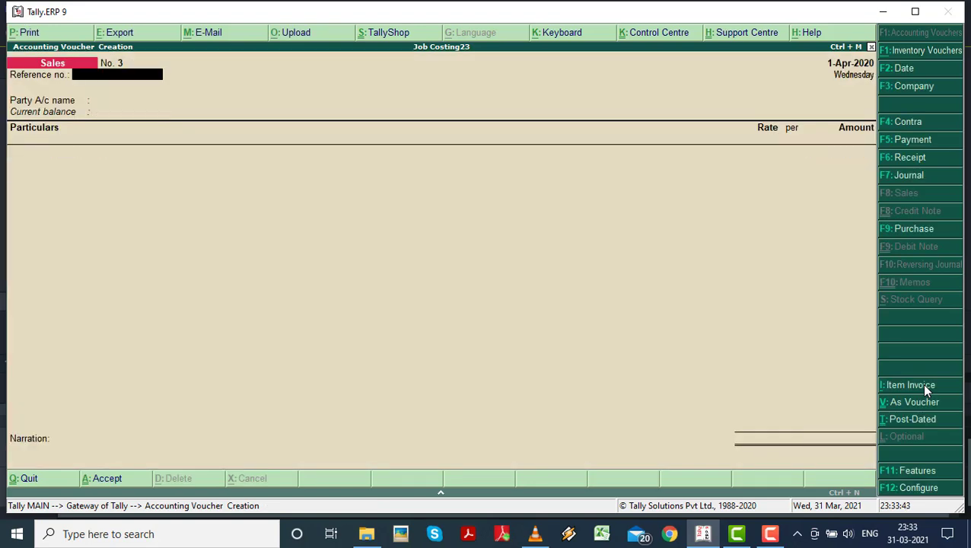
Step: Open the Job Work Analysis report for Bhopal Pro from Display > Statements of Accounts
{"action": "key", "text": "Escape"}
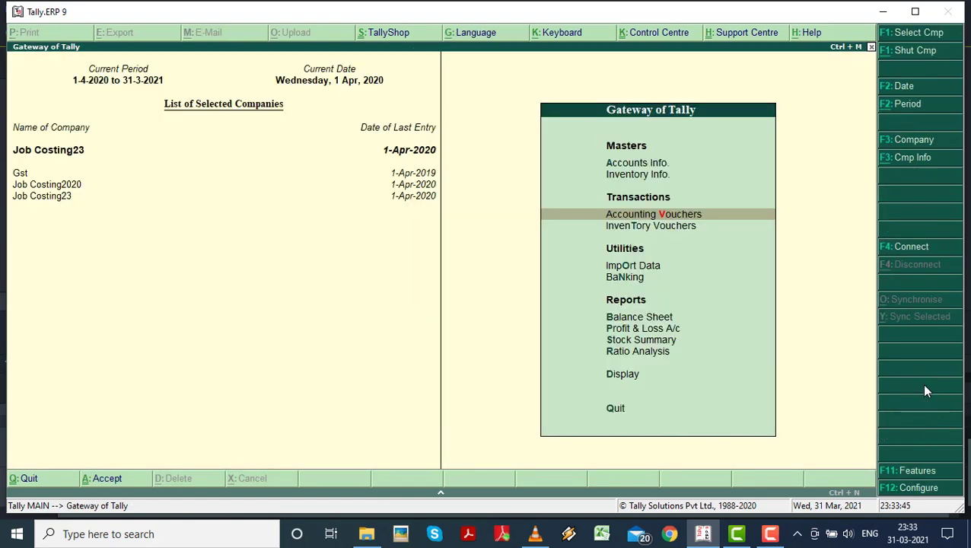
{"action": "key", "text": "d"}
{"action": "key", "text": "Down"}
{"action": "key", "text": "Down"}
{"action": "key", "text": "Down"}
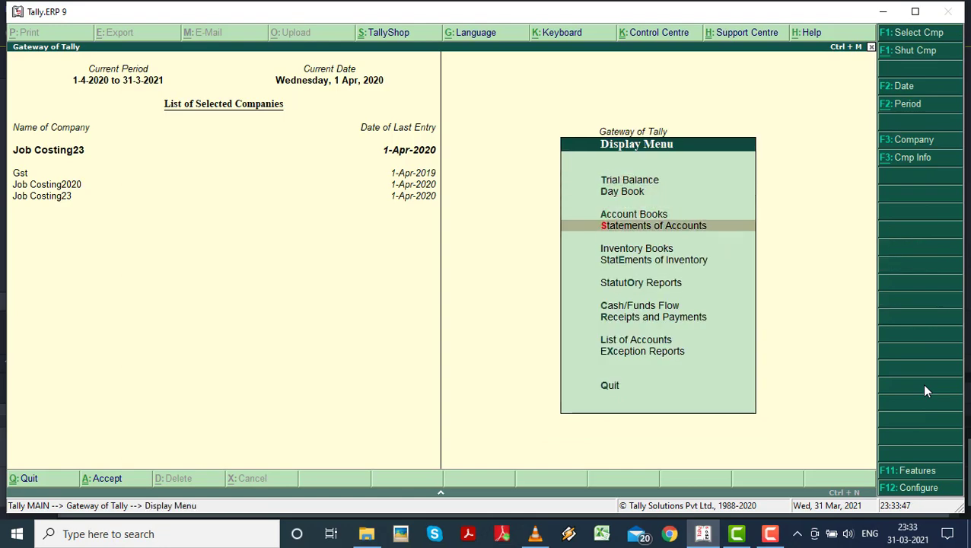
{"action": "key", "text": "Return"}
{"action": "key", "text": "Down"}
{"action": "key", "text": "Down"}
{"action": "key", "text": "Return"}
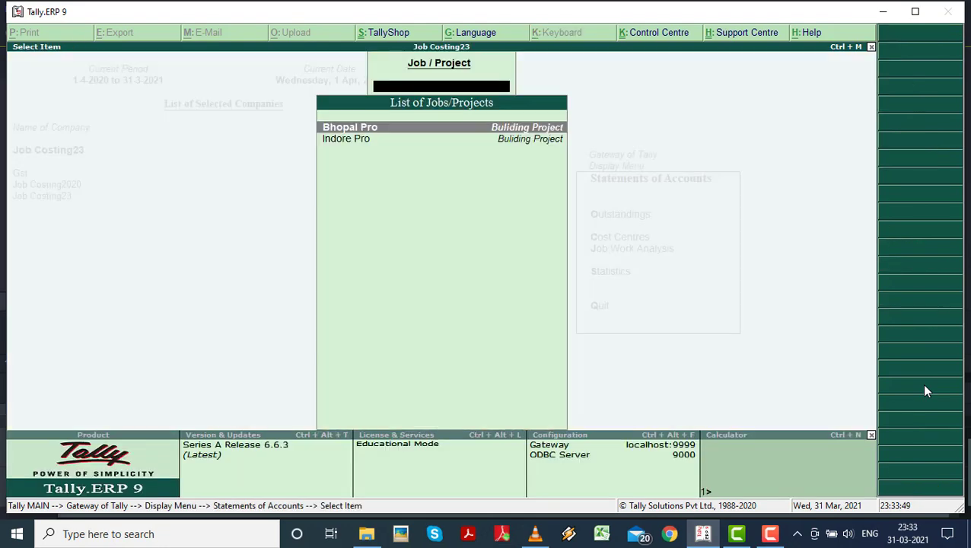
{"action": "key", "text": "Return"}
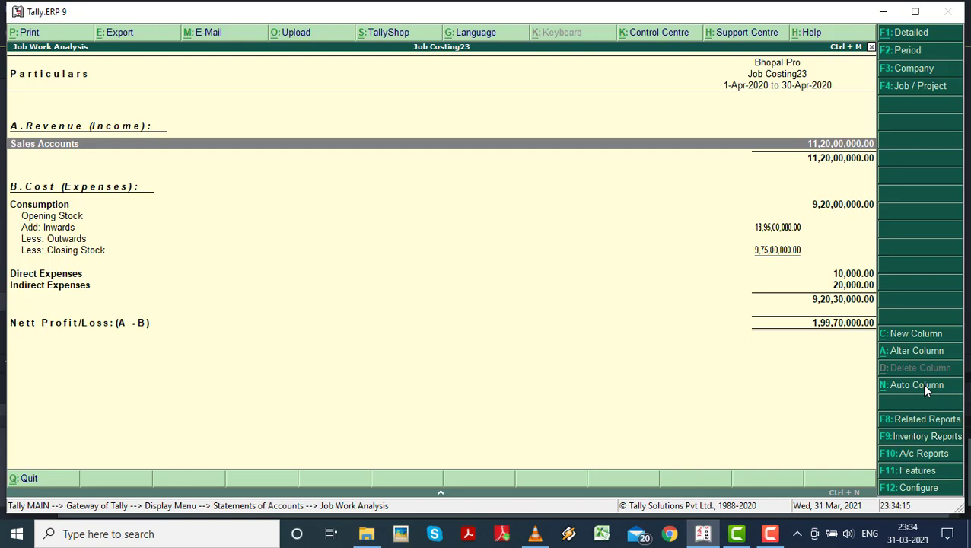
Step: Review Bhopal Pro's detailed ledger rows and nett profit 1,99,70,000, then return to project selection
{"action": "key", "text": "alt+F1"}
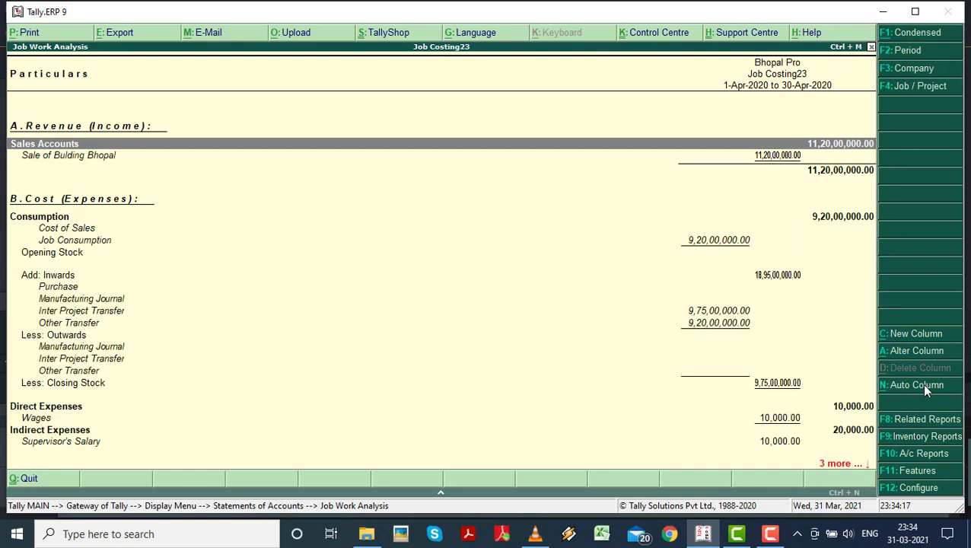
{"action": "key", "text": "Down"}
{"action": "key", "text": "Down"}
{"action": "key", "text": "Down"}
{"action": "key", "text": "Down"}
{"action": "key", "text": "Down"}
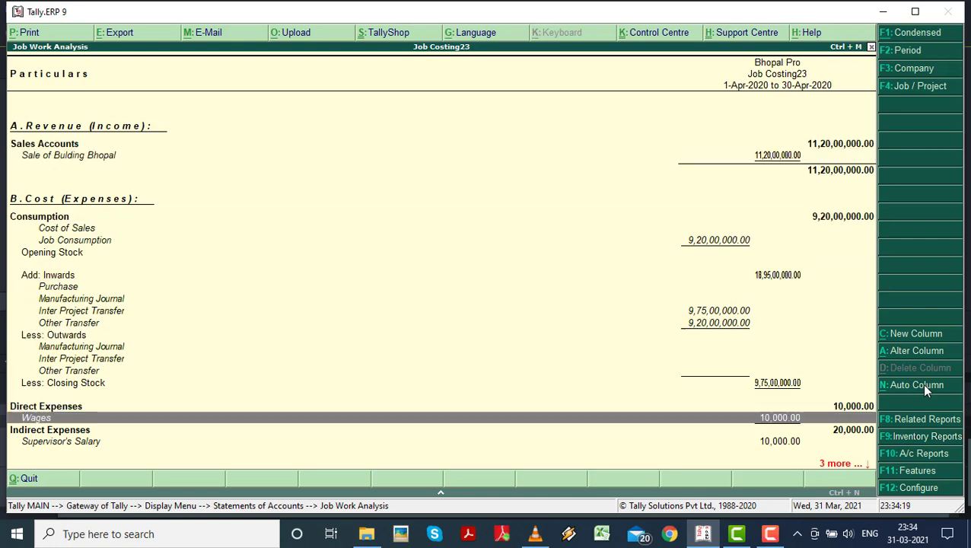
{"action": "key", "text": "Down"}
{"action": "key", "text": "Down"}
{"action": "key", "text": "Down"}
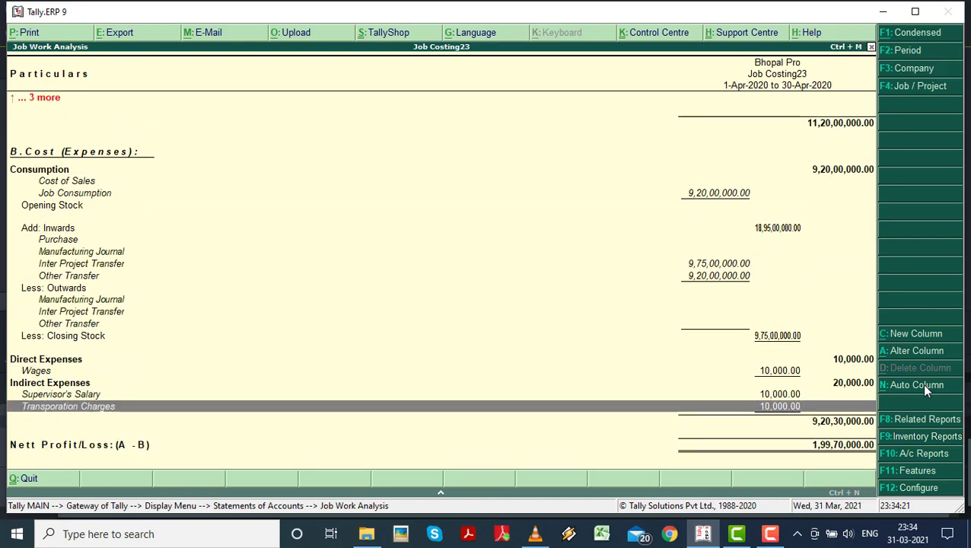
{"action": "key", "text": "Escape"}
{"action": "key", "text": "Return"}
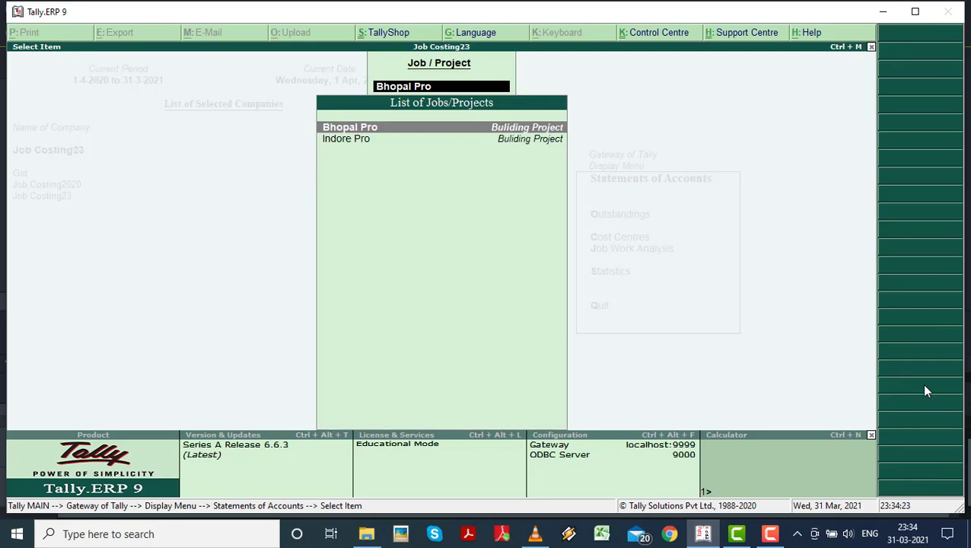
Step: Show Indore Pro's detailed Job Work Analysis down to its 1,99,70,000 nett profit
{"action": "key", "text": "Down"}
{"action": "key", "text": "Return"}
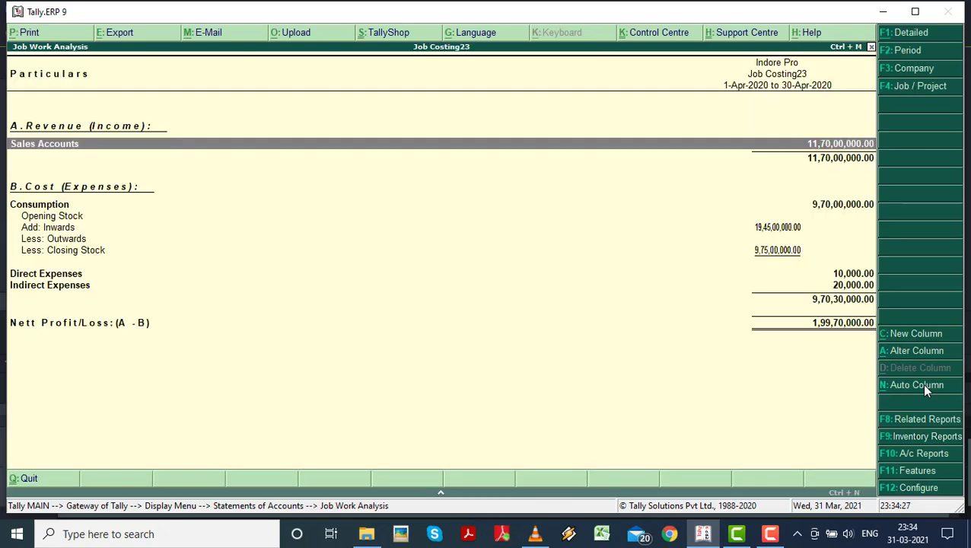
{"action": "key", "text": "alt+F1"}
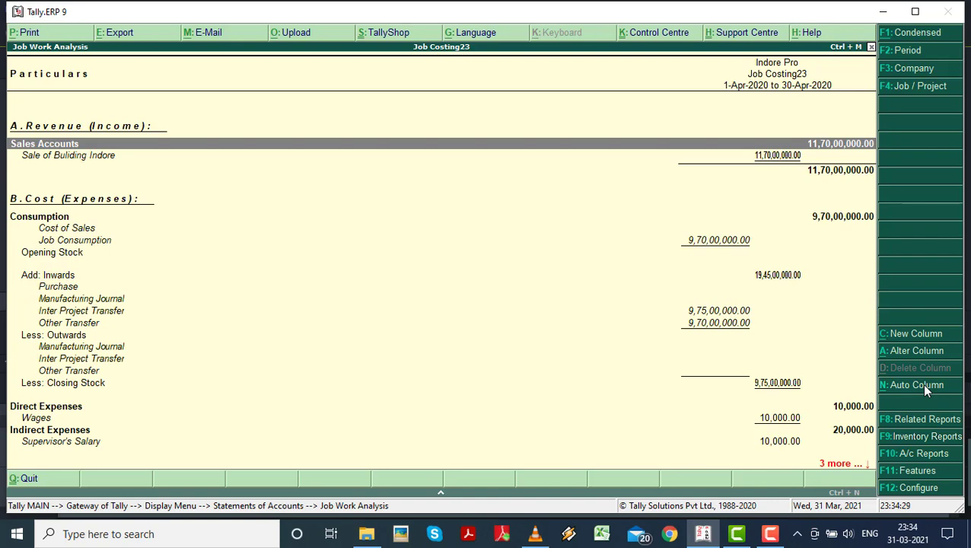
{"action": "key", "text": "Down"}
{"action": "key", "text": "Down"}
{"action": "key", "text": "Down"}
{"action": "key", "text": "Down"}
{"action": "key", "text": "Down"}
{"action": "key", "text": "Down"}
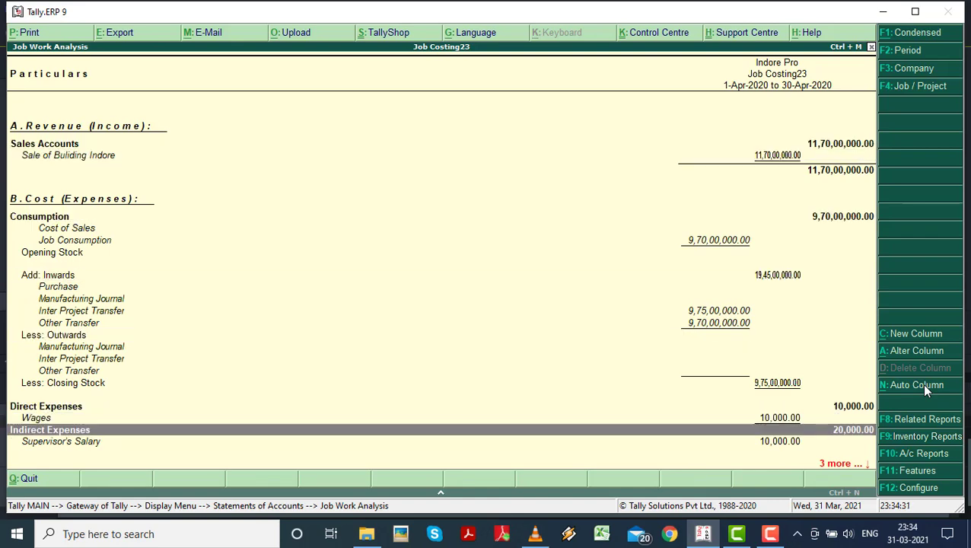
{"action": "key", "text": "Down"}
{"action": "key", "text": "Down"}
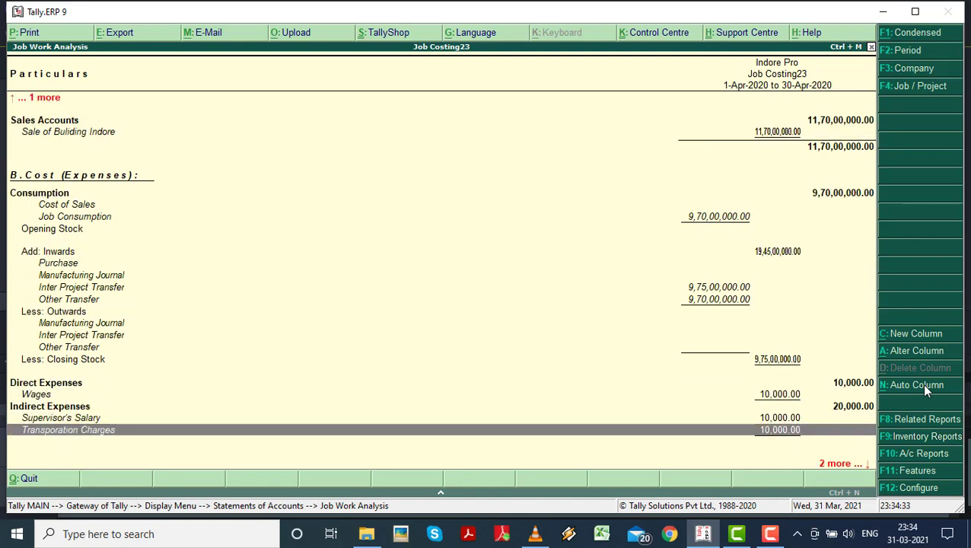
{"action": "key", "text": "Down"}
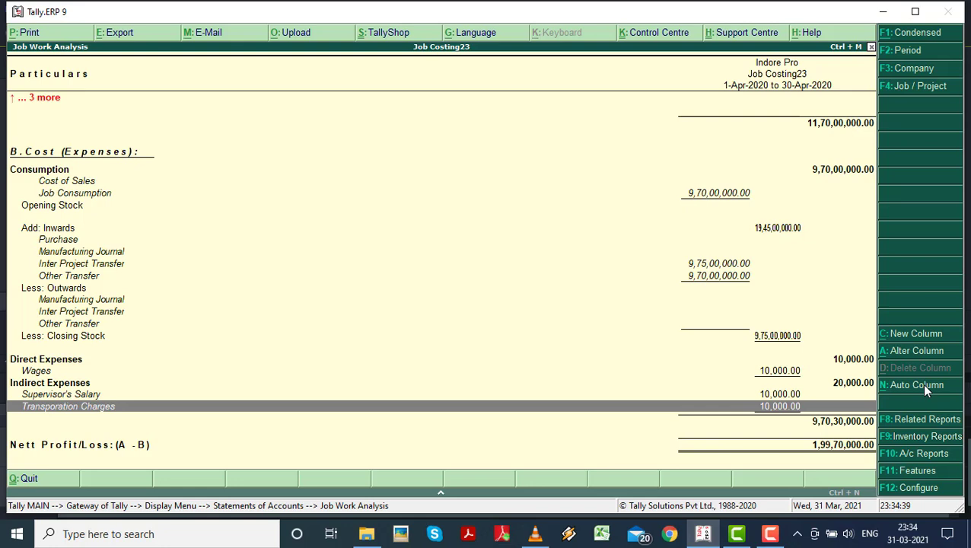
Step: Close the report and project selection to return to the main menus
{"action": "key", "text": "F4"}
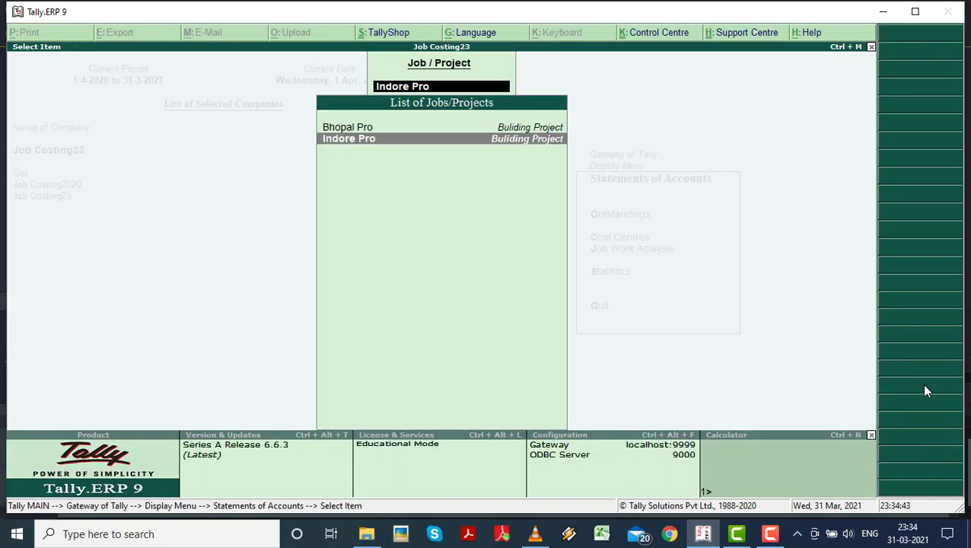
{"action": "key", "text": "Escape"}
{"action": "key", "text": "Escape"}
{"action": "key", "text": "Escape"}
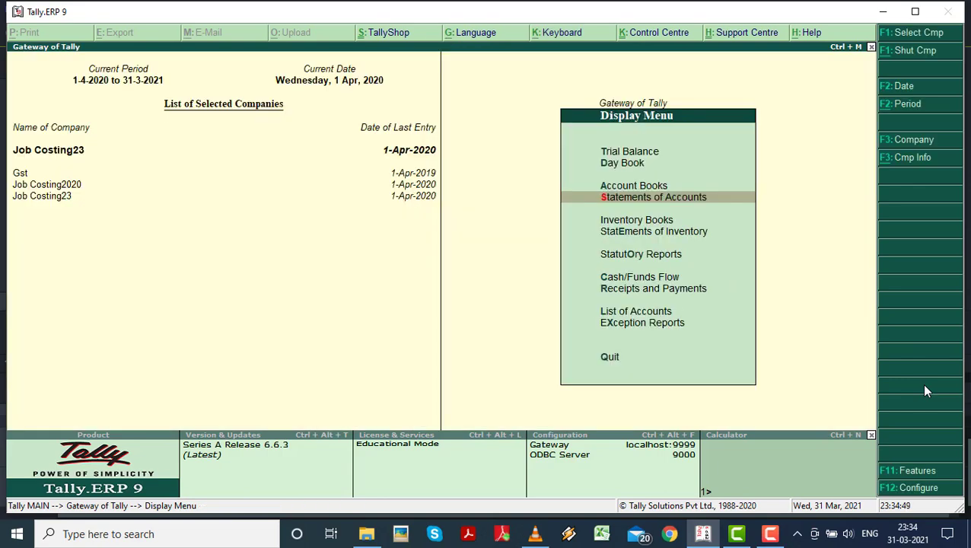
{"action": "key", "text": "Escape"}
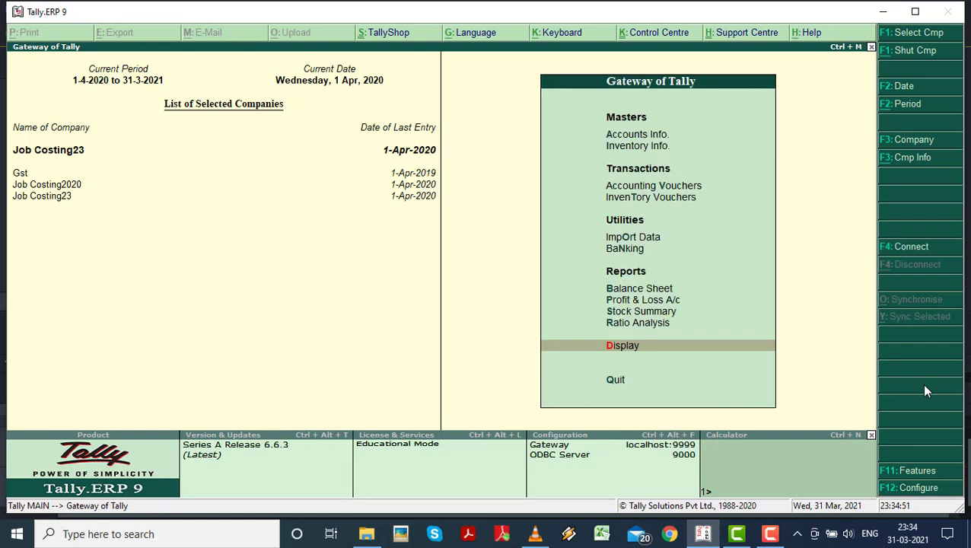